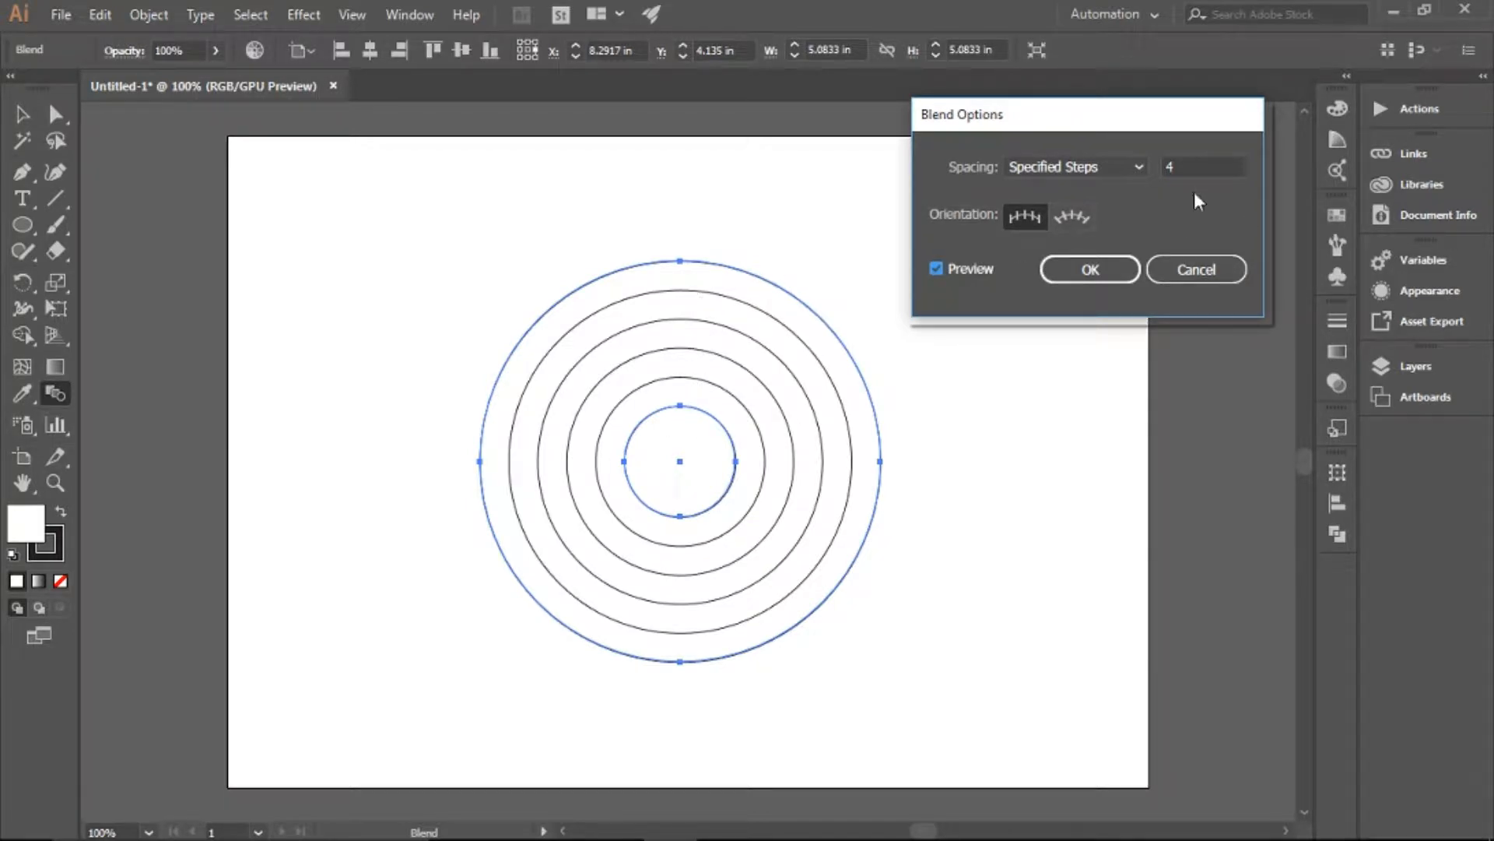
Apply the blend between the two circles with 4 specified steps and expand it into separate circles.
click(1092, 270)
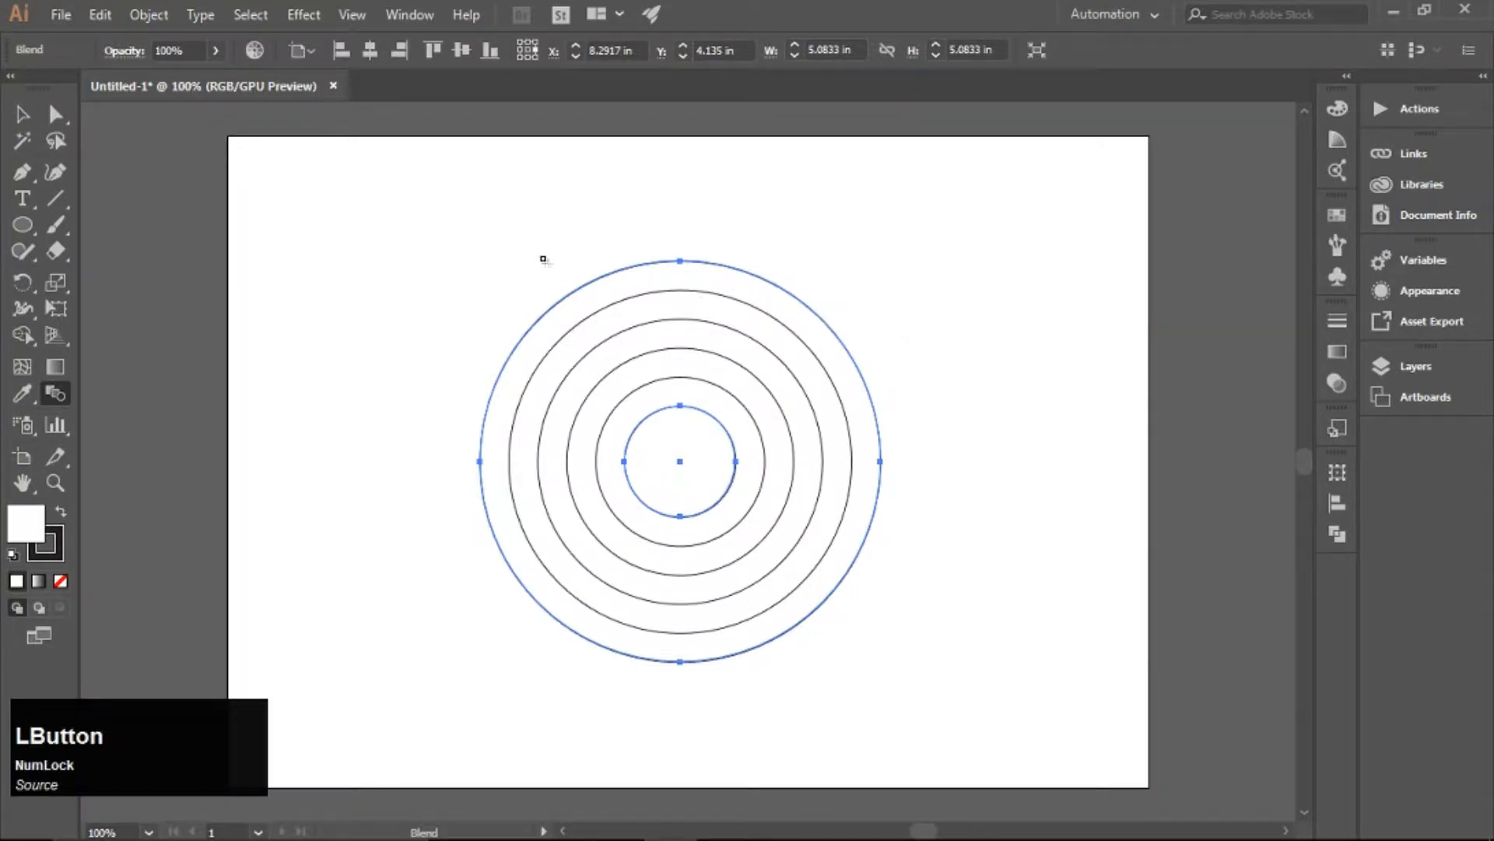
click(21, 116)
click(158, 19)
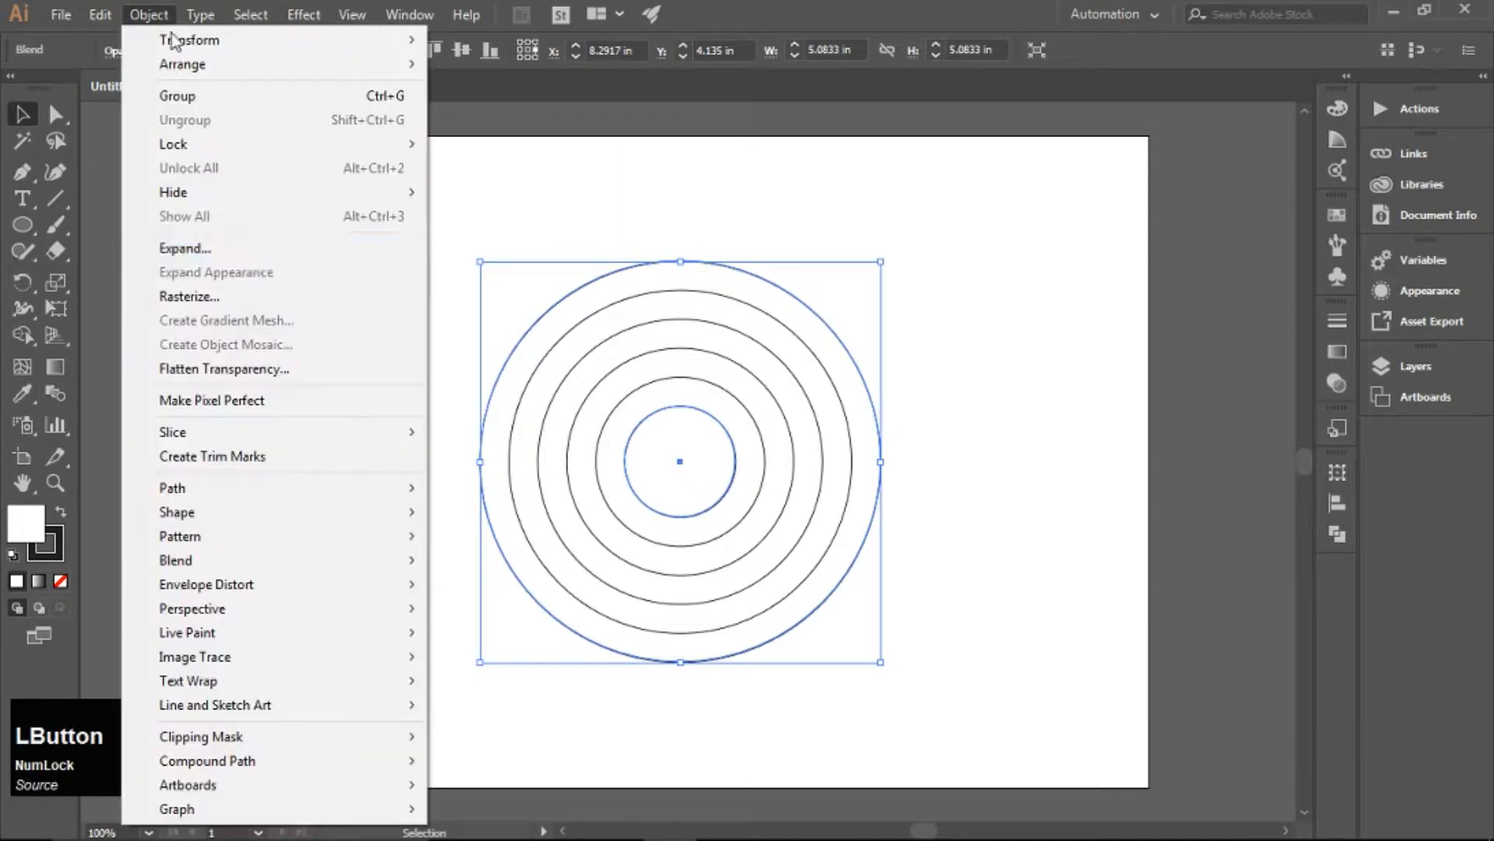
click(180, 248)
click(695, 518)
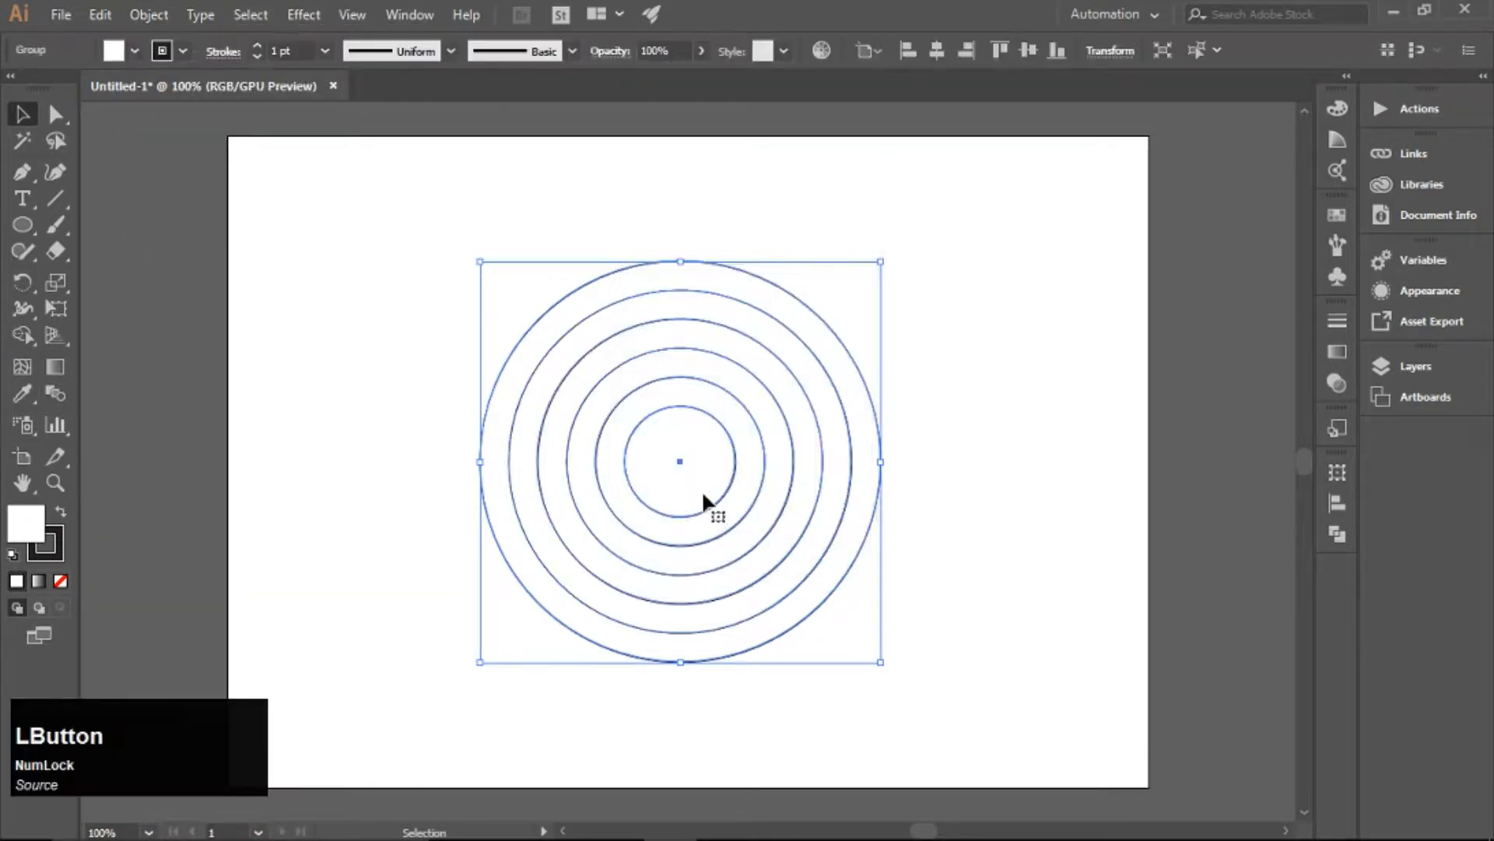
Set the stroke weight of the concentric circles to 14 pt and outline their strokes.
click(335, 51)
click(361, 415)
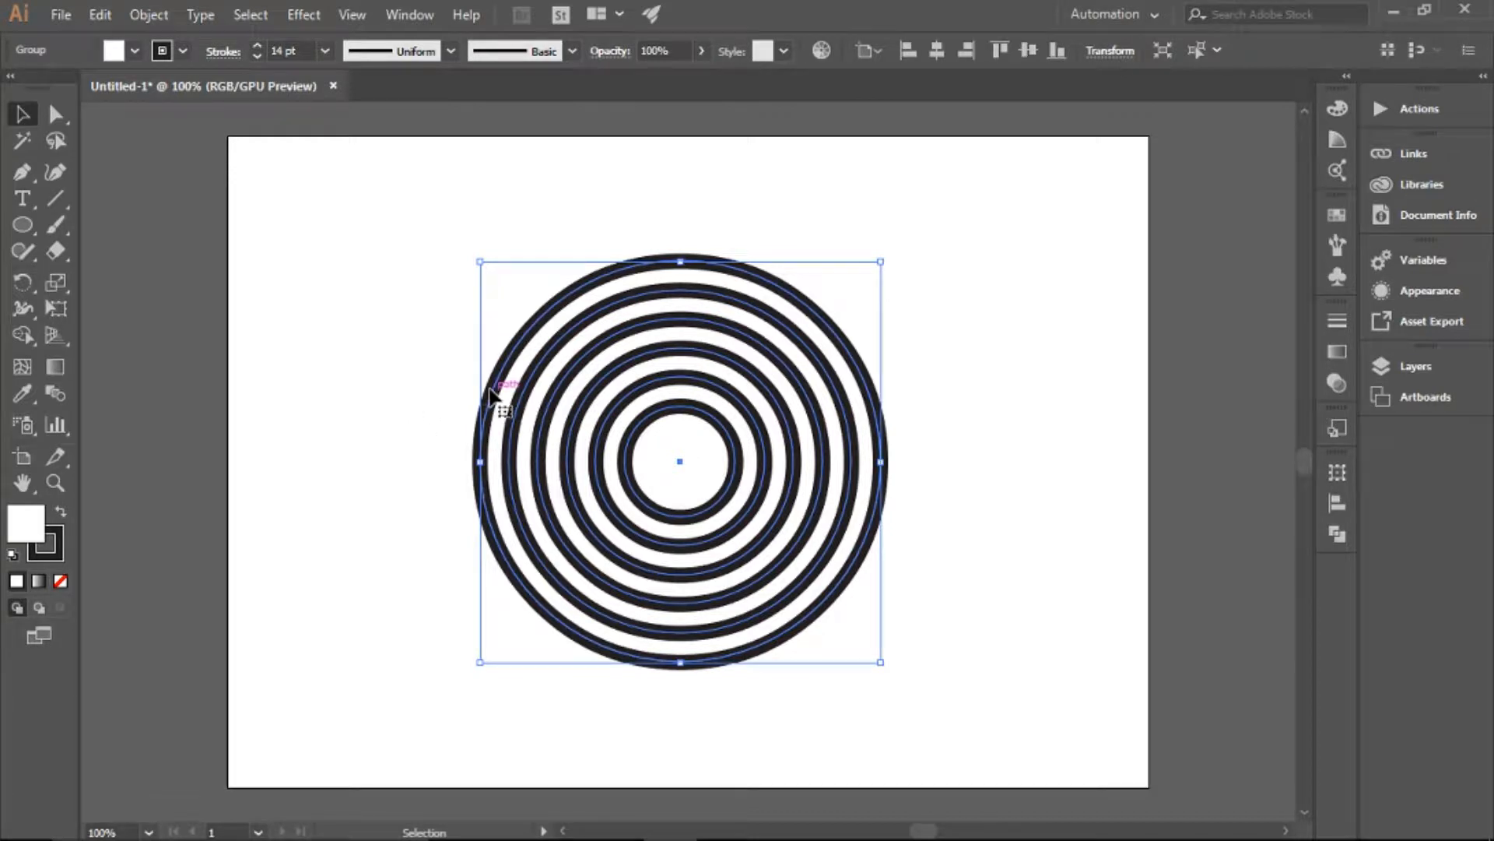
click(146, 16)
mouse_move(286, 494)
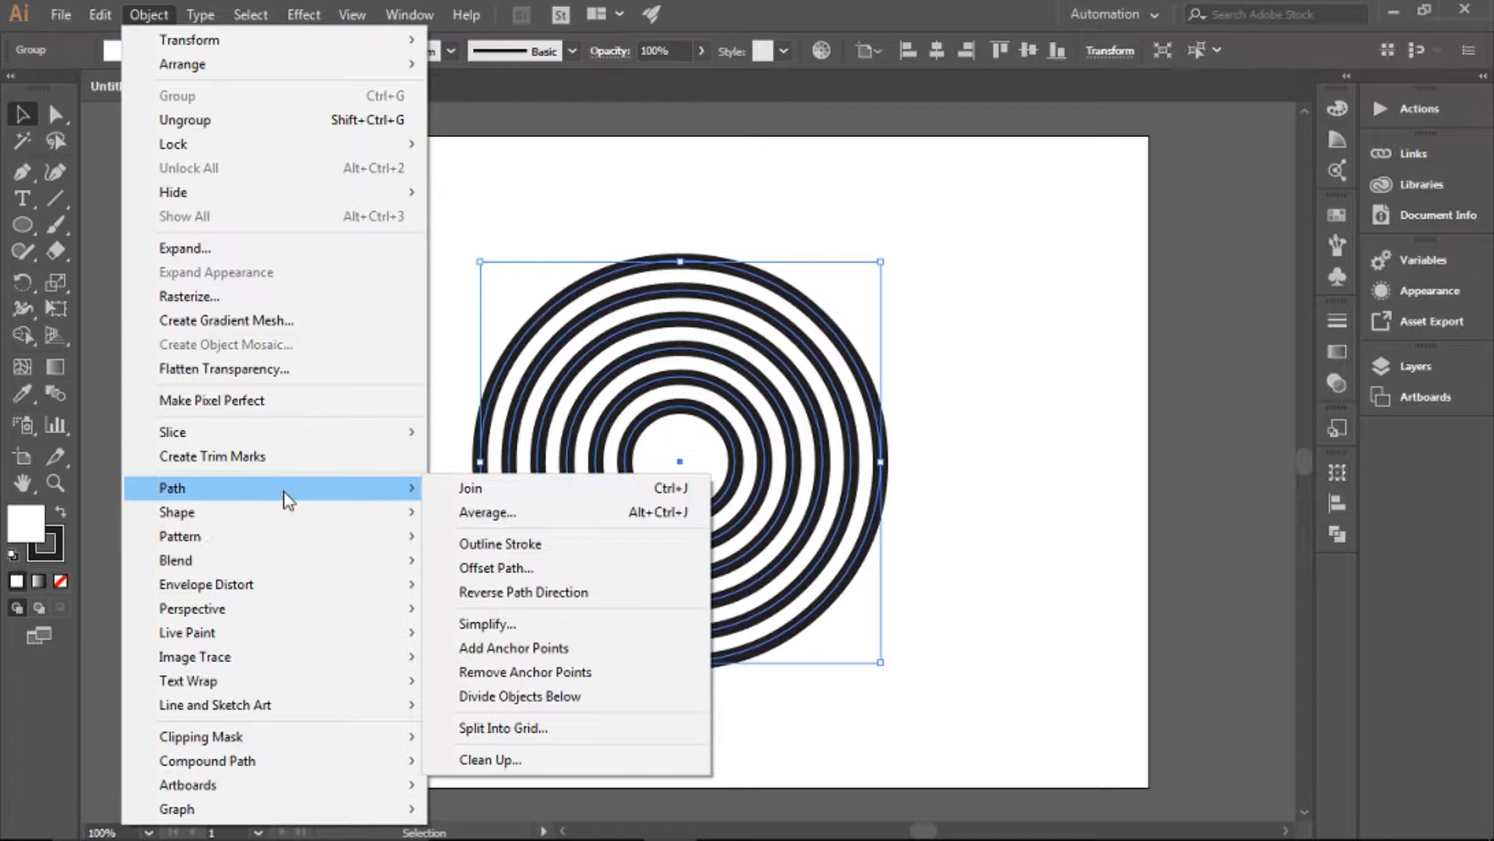
click(524, 548)
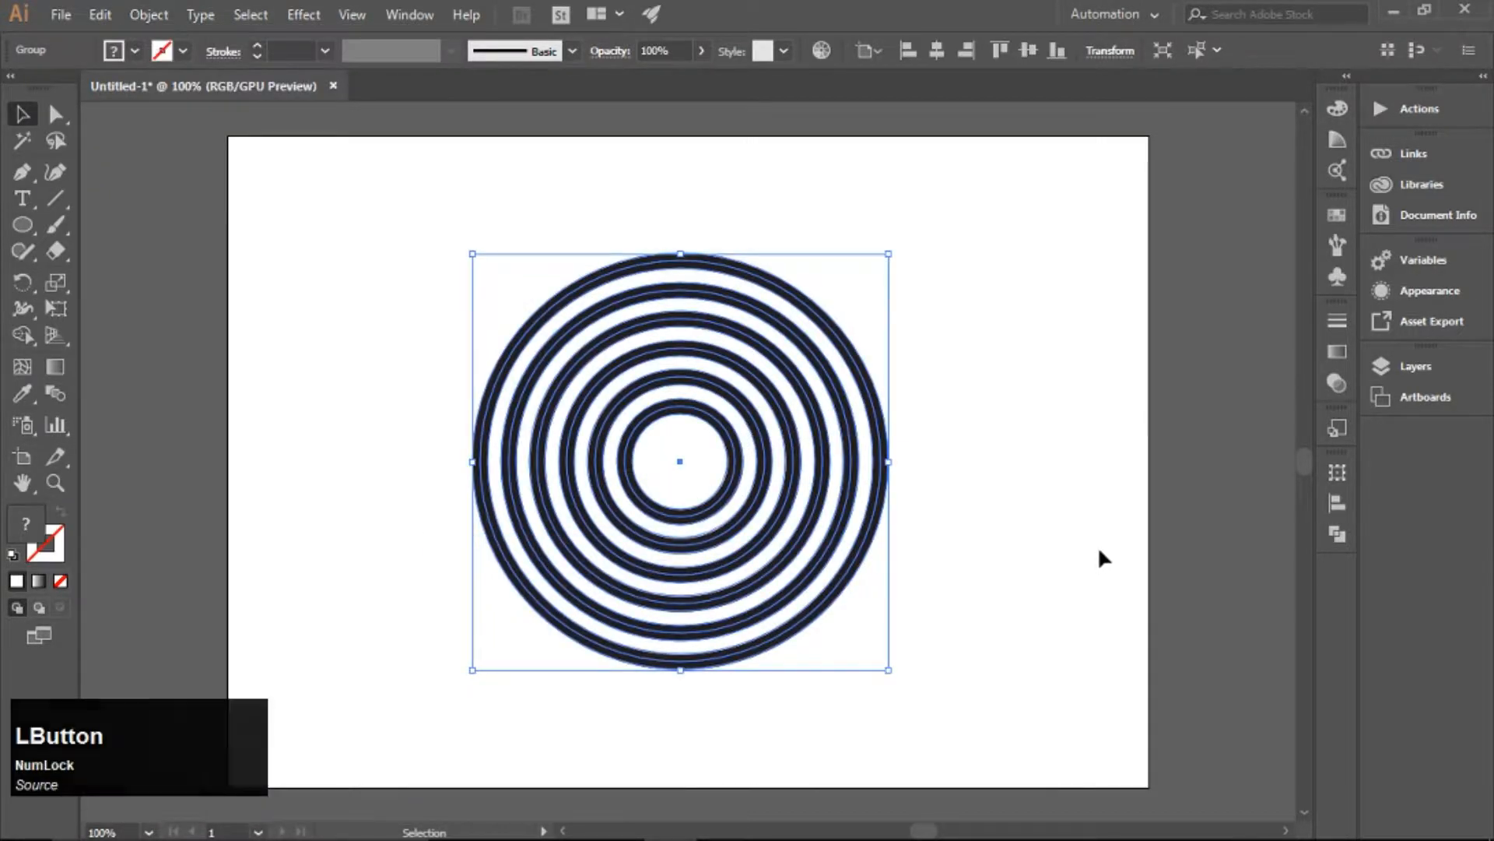
click(1337, 534)
click(1203, 519)
key(ctrl+z)
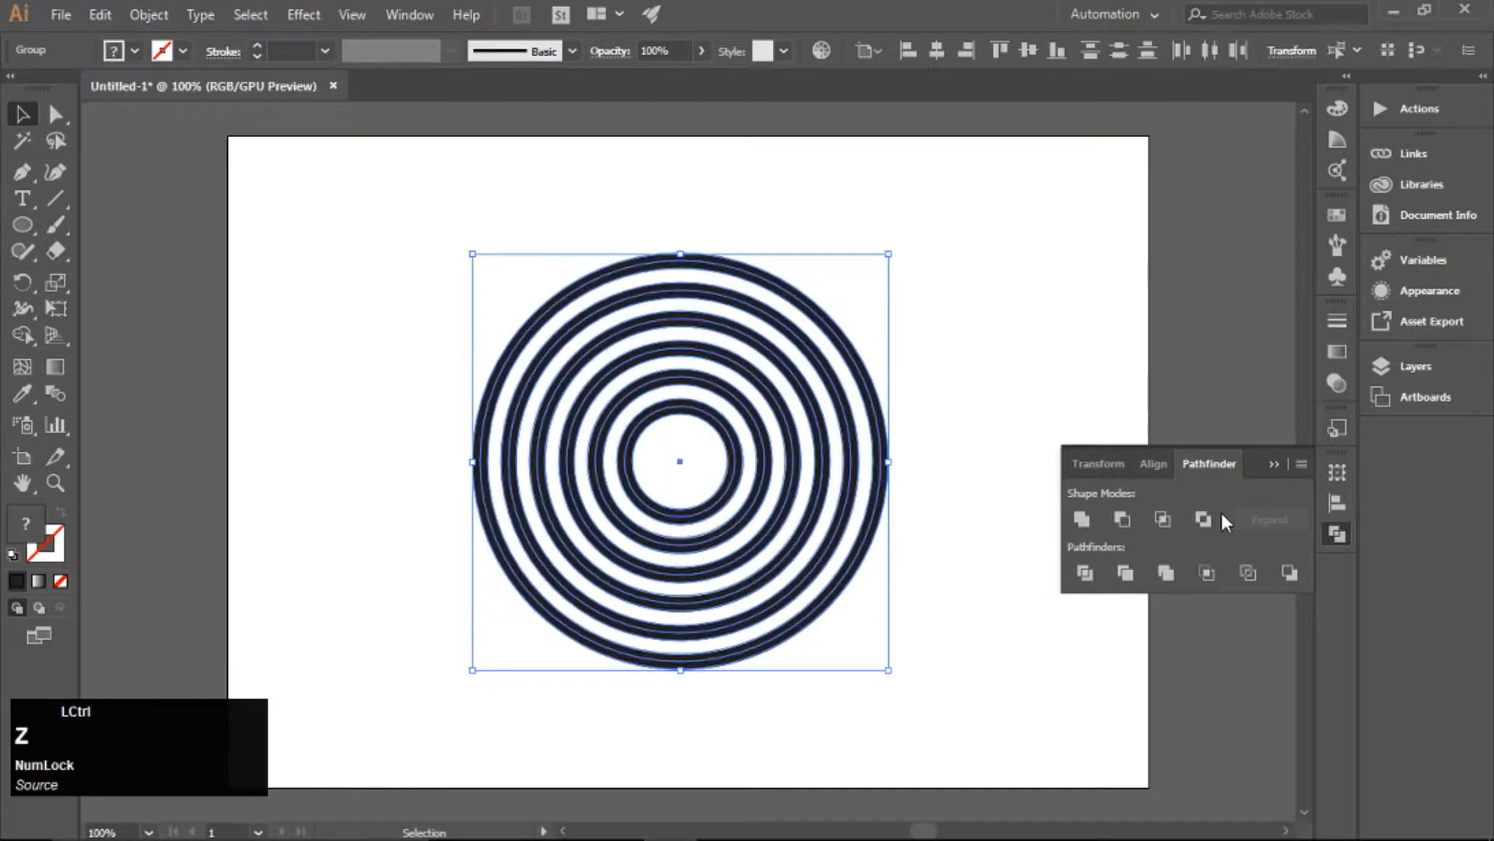
click(1275, 464)
click(988, 462)
click(735, 492)
drag(734, 492, 1077, 556)
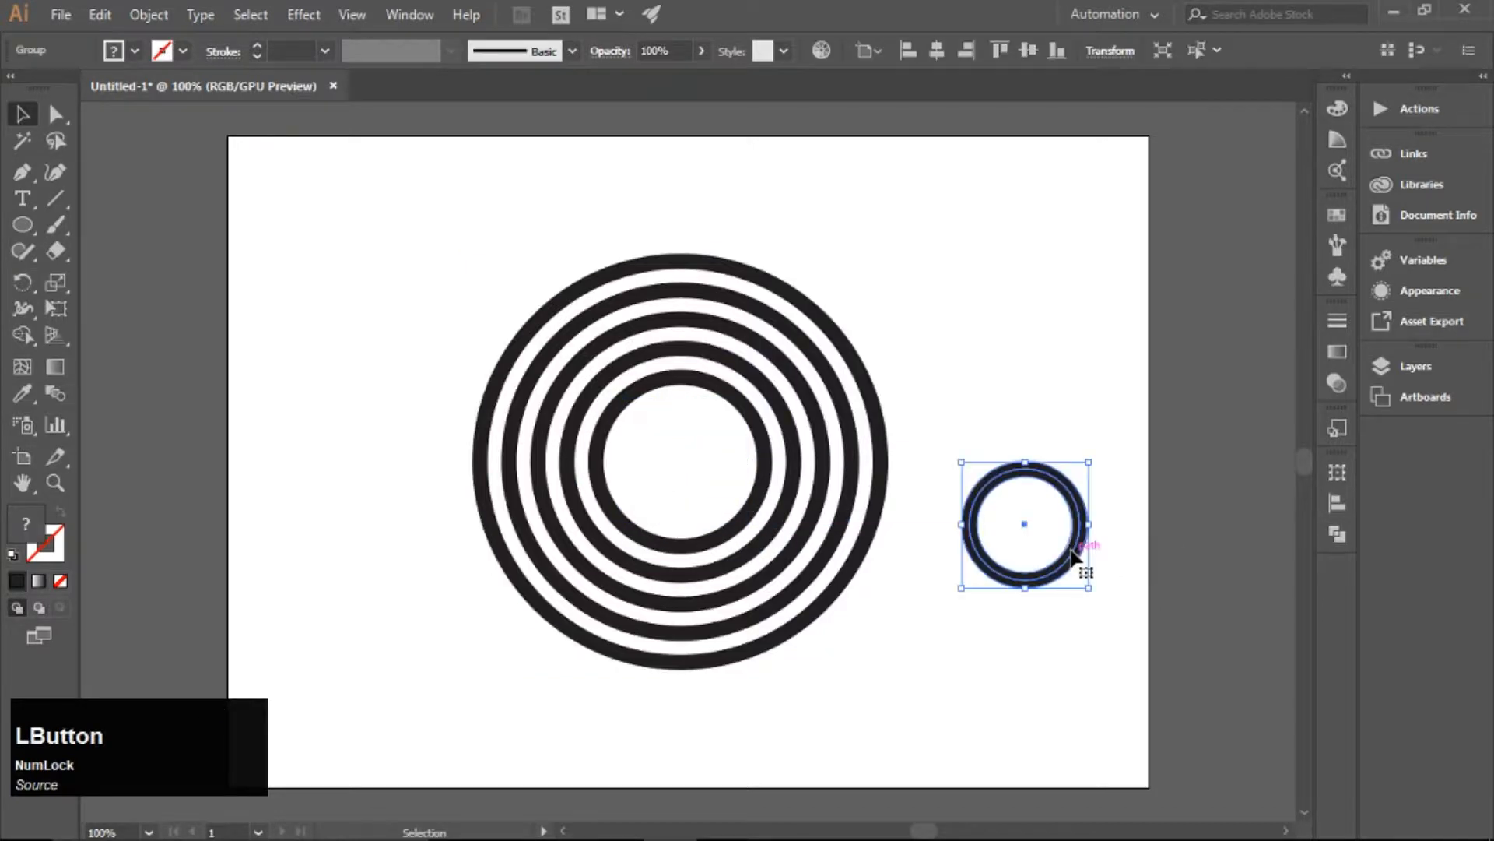
key(ctrl+z)
Ungroup the outlined circles, starting with the innermost one, so each black ring separates from its white fill.
right_click(724, 508)
click(732, 511)
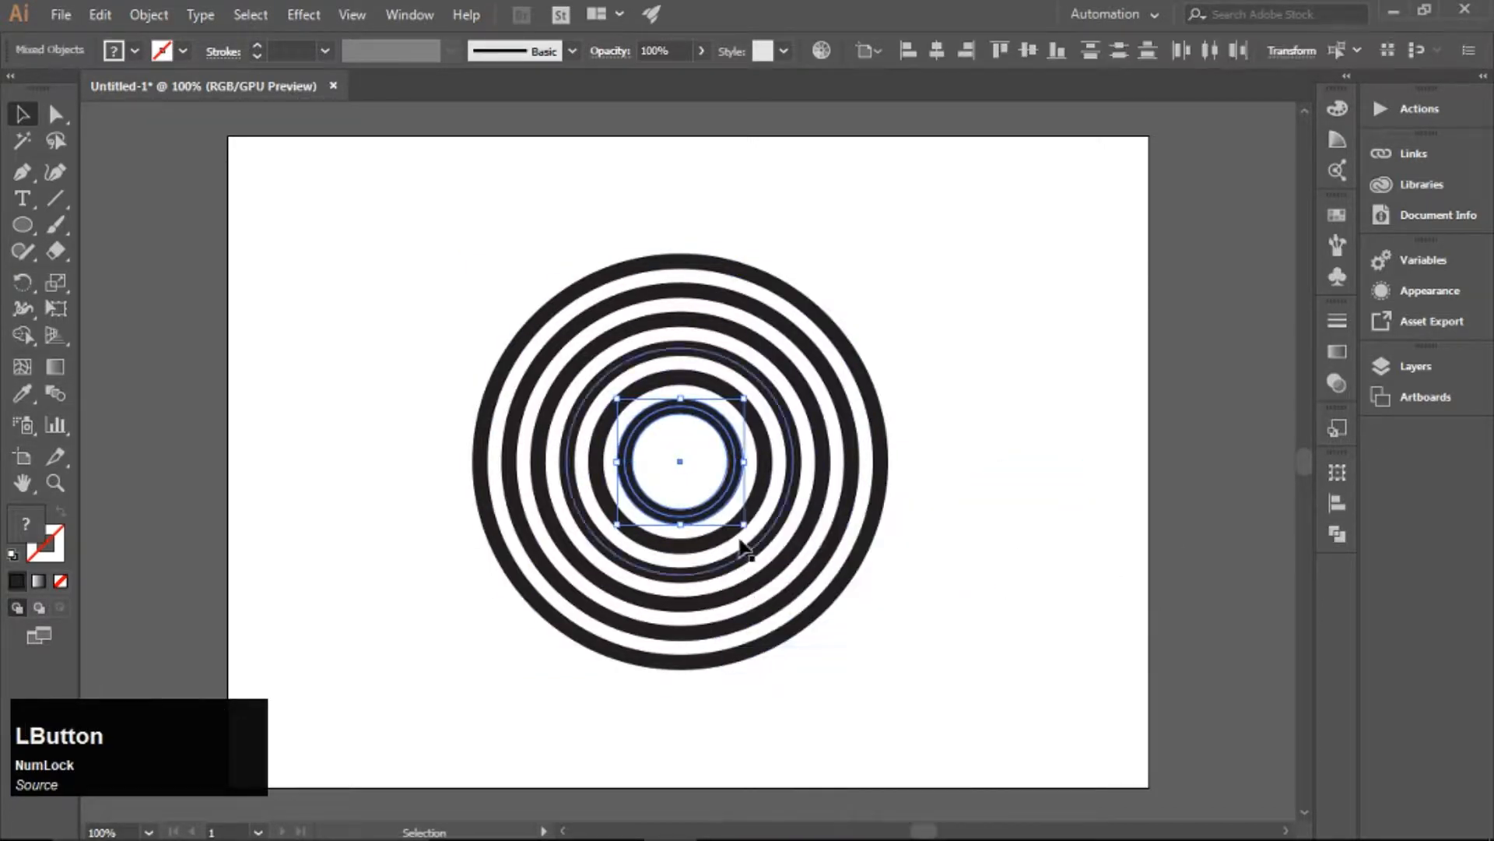
click(716, 515)
right_click(735, 542)
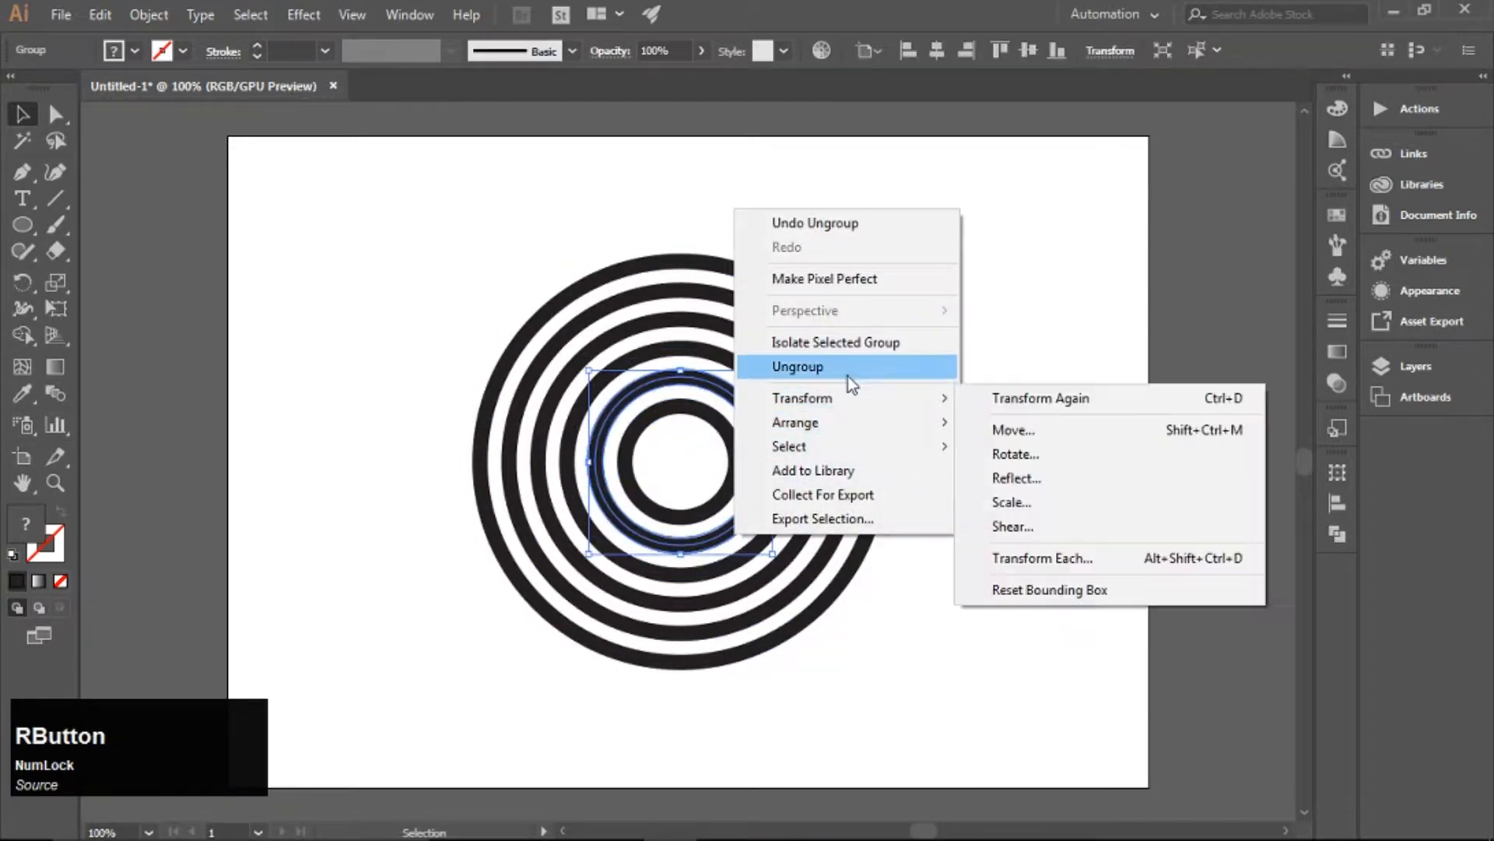
click(851, 379)
click(787, 485)
right_click(788, 485)
click(855, 643)
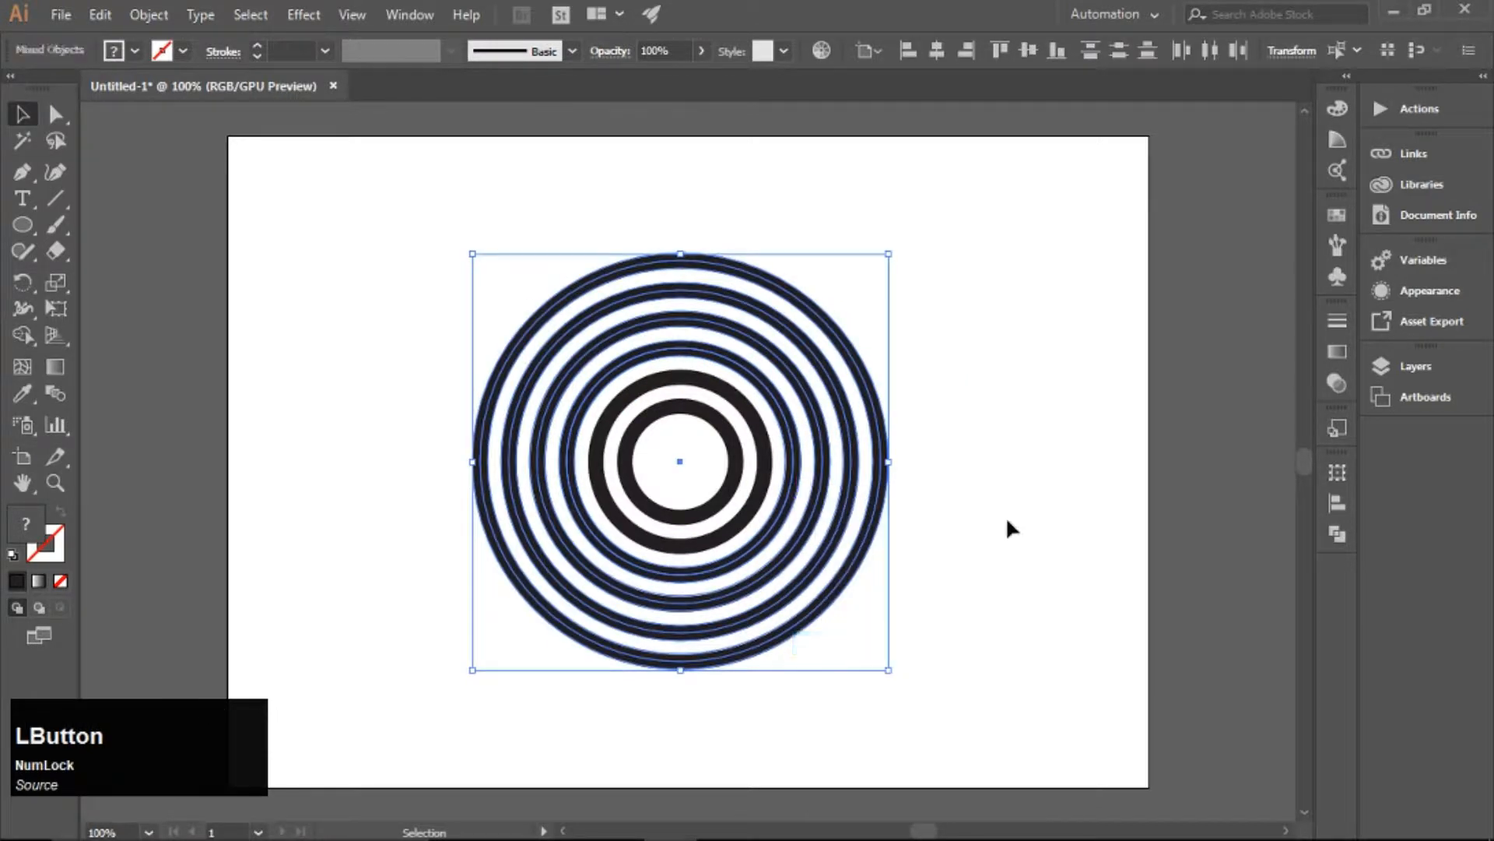
click(1005, 516)
Move all six black rings together to the side and delete the white circles left behind.
click(787, 510)
shift+click(812, 515)
shift+click(838, 523)
shift+click(864, 533)
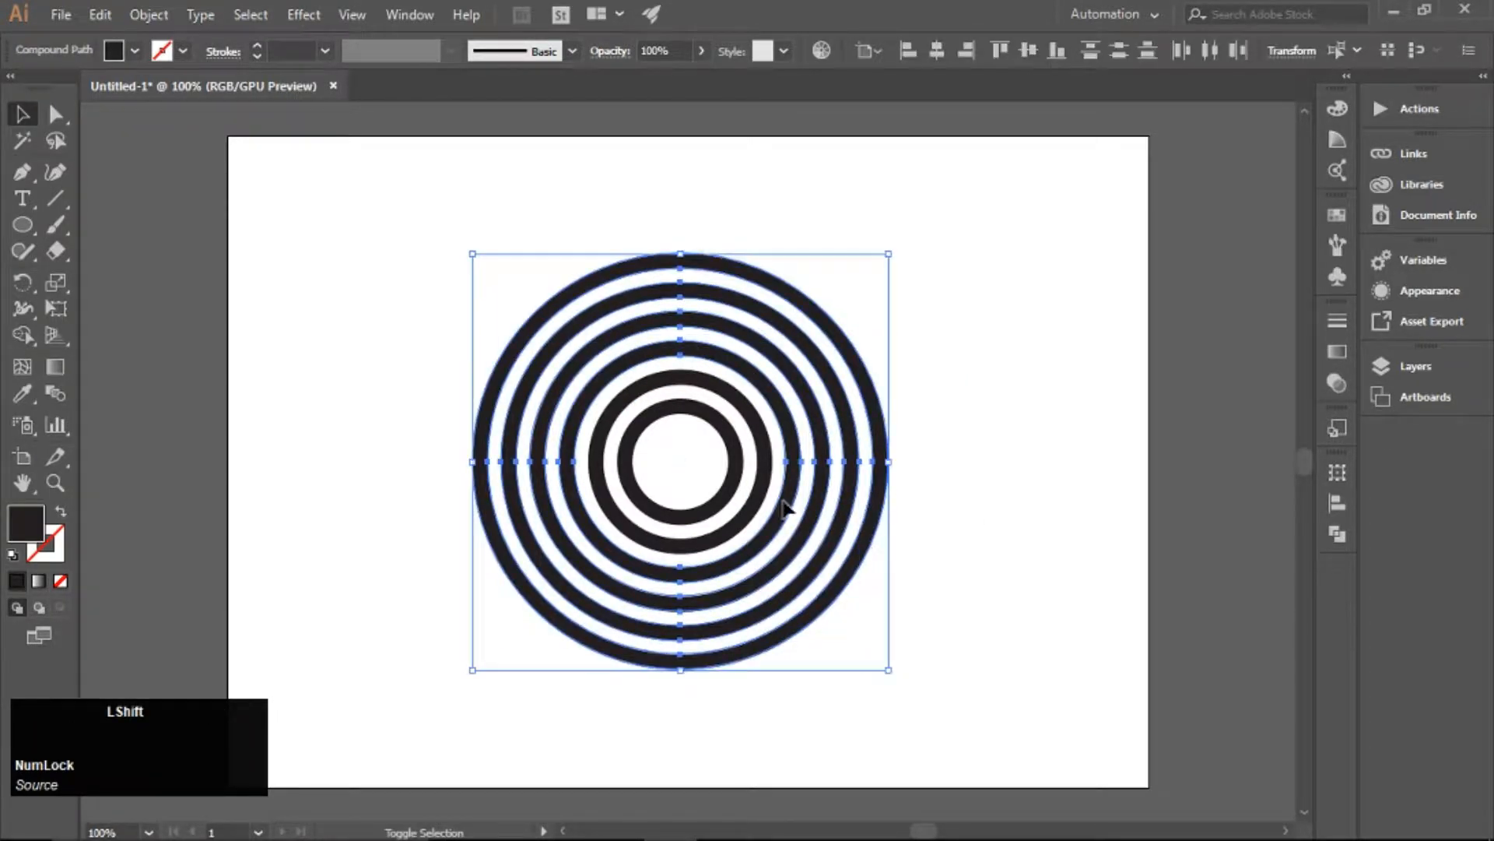
shift+click(753, 499)
drag(727, 494, 1127, 502)
click(1337, 534)
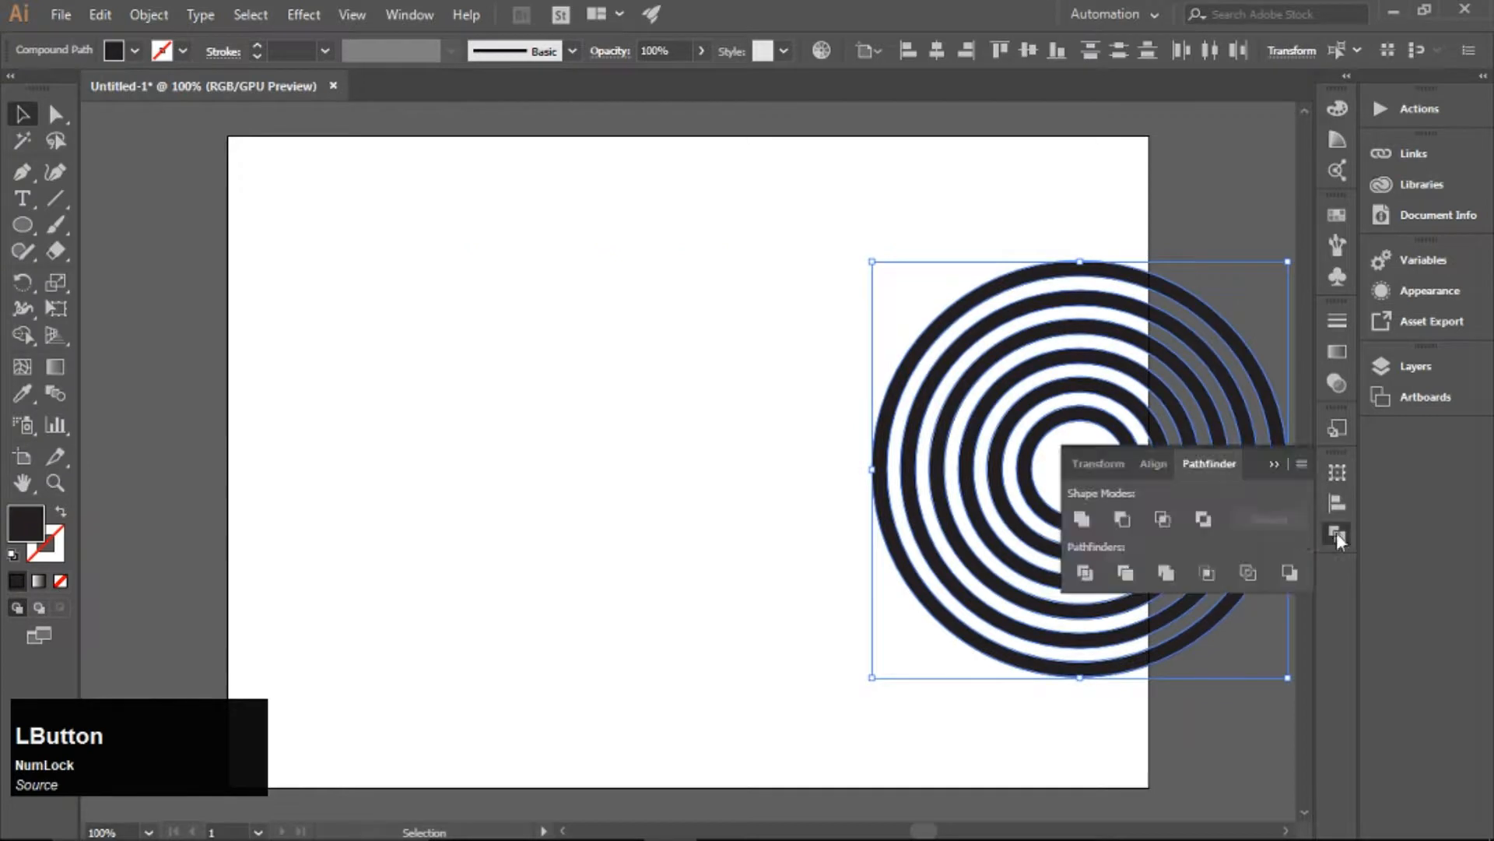
drag(680, 515, 728, 677)
key(Delete)
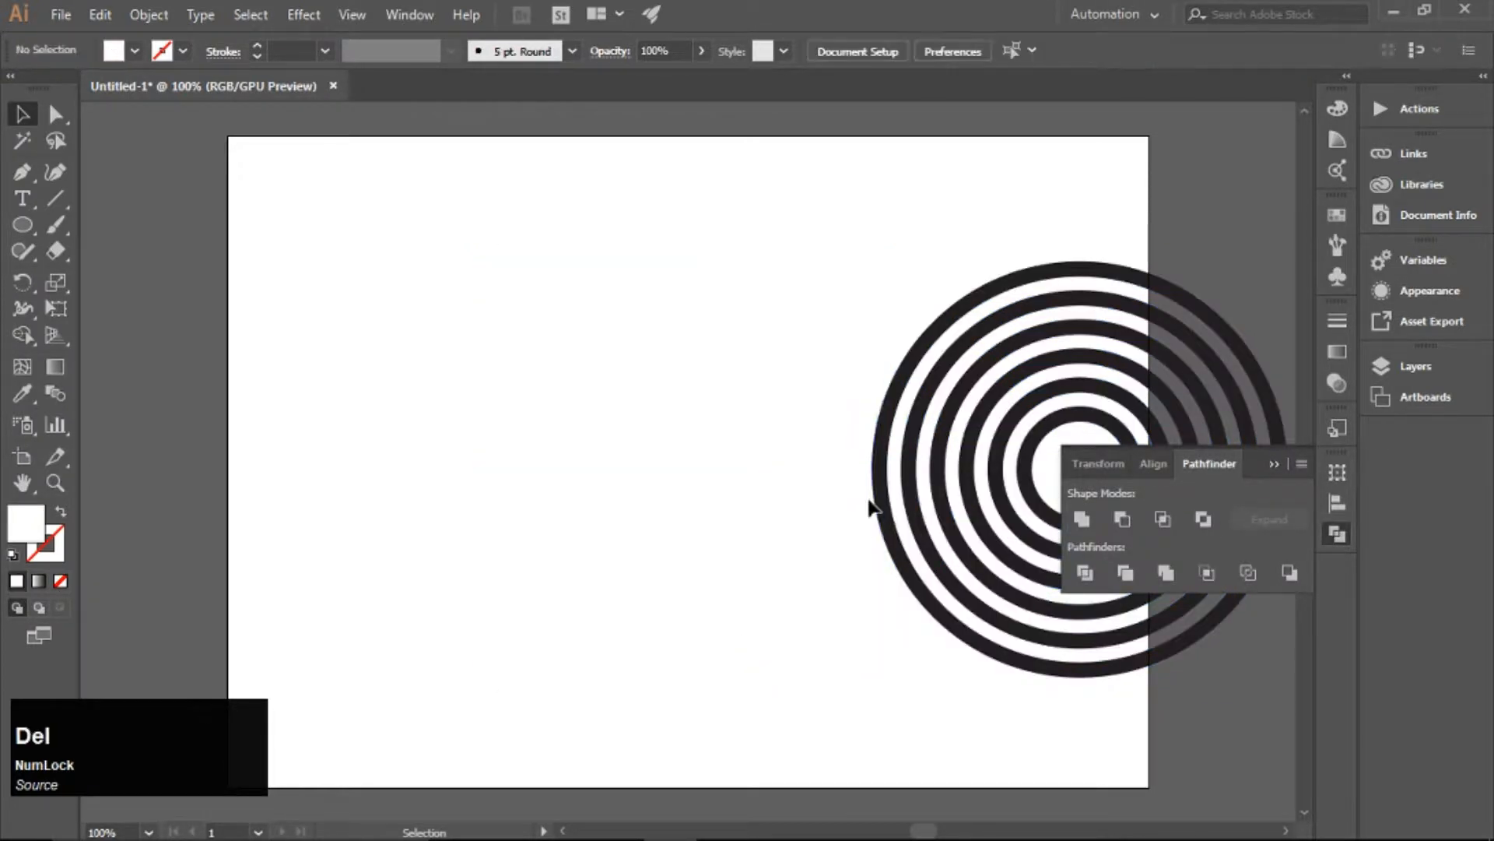
Move the black rings back to the middle of the artboard and combine them with Pathfinder Exclude.
drag(940, 491, 542, 461)
click(1203, 519)
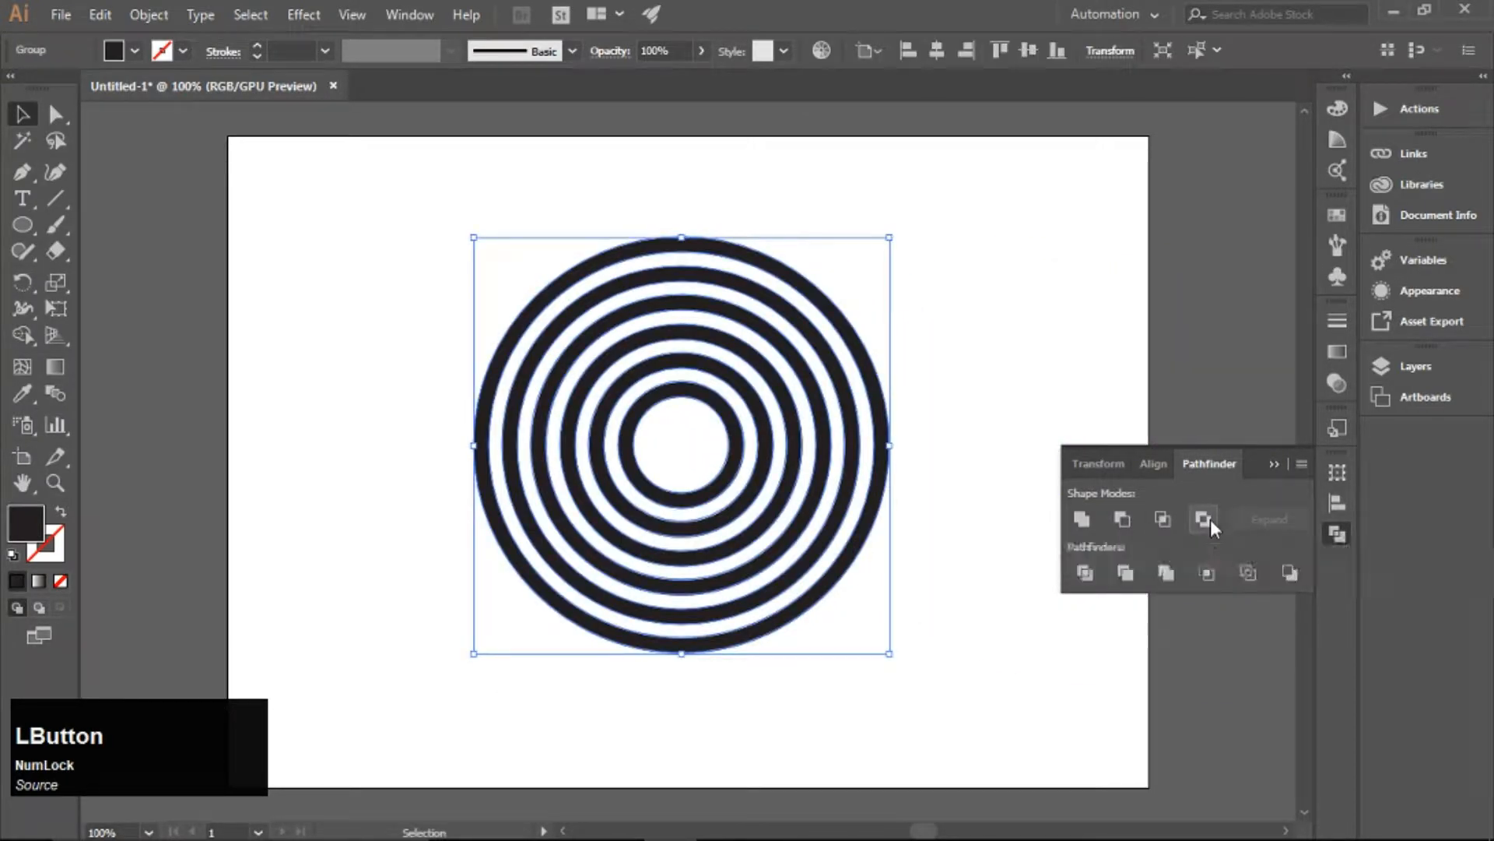
click(323, 441)
Draw a rectangle over the left half of the rings, ending at their centre, and remove its fill.
drag(16, 227, 79, 226)
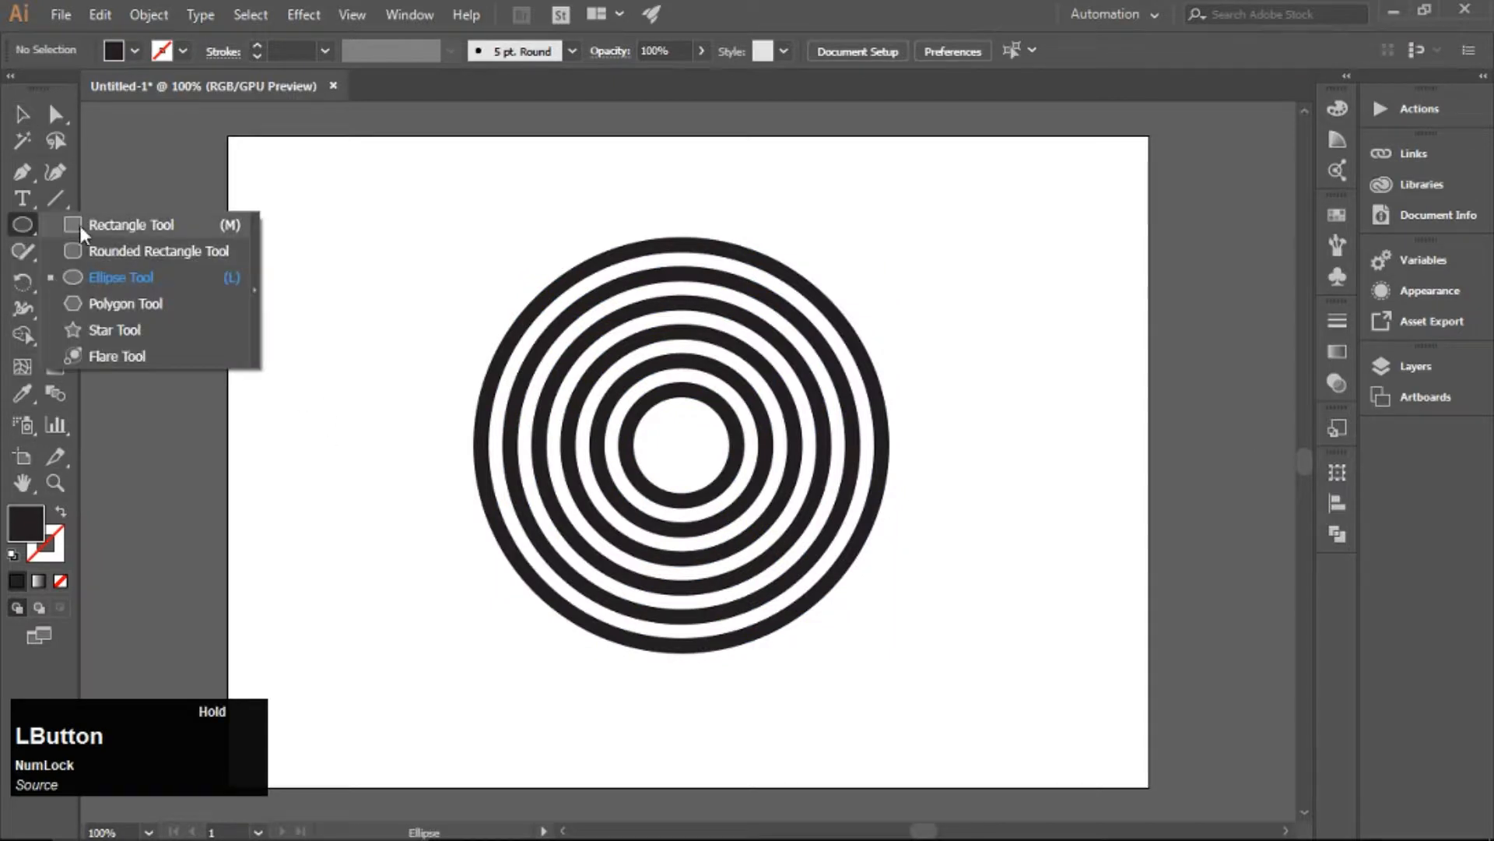
mouse_move(382, 210)
mouse_down()
mouse_move(398, 276)
mouse_move(682, 698)
mouse_up()
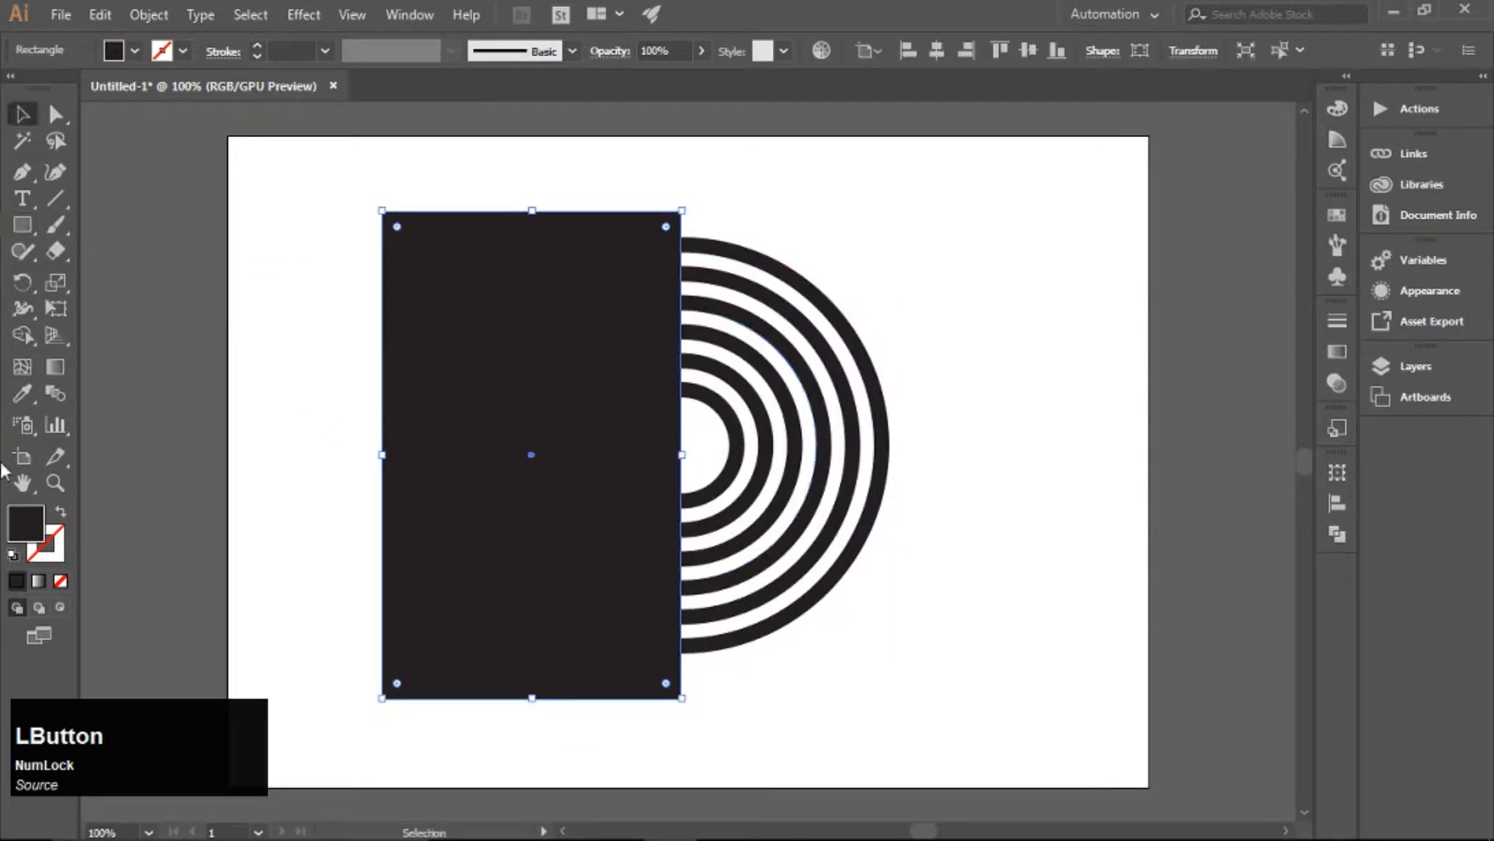
click(13, 554)
click(60, 581)
Select the rings with the rectangle and cut them to their left half using Pathfinder Crop.
drag(670, 210, 1409, 523)
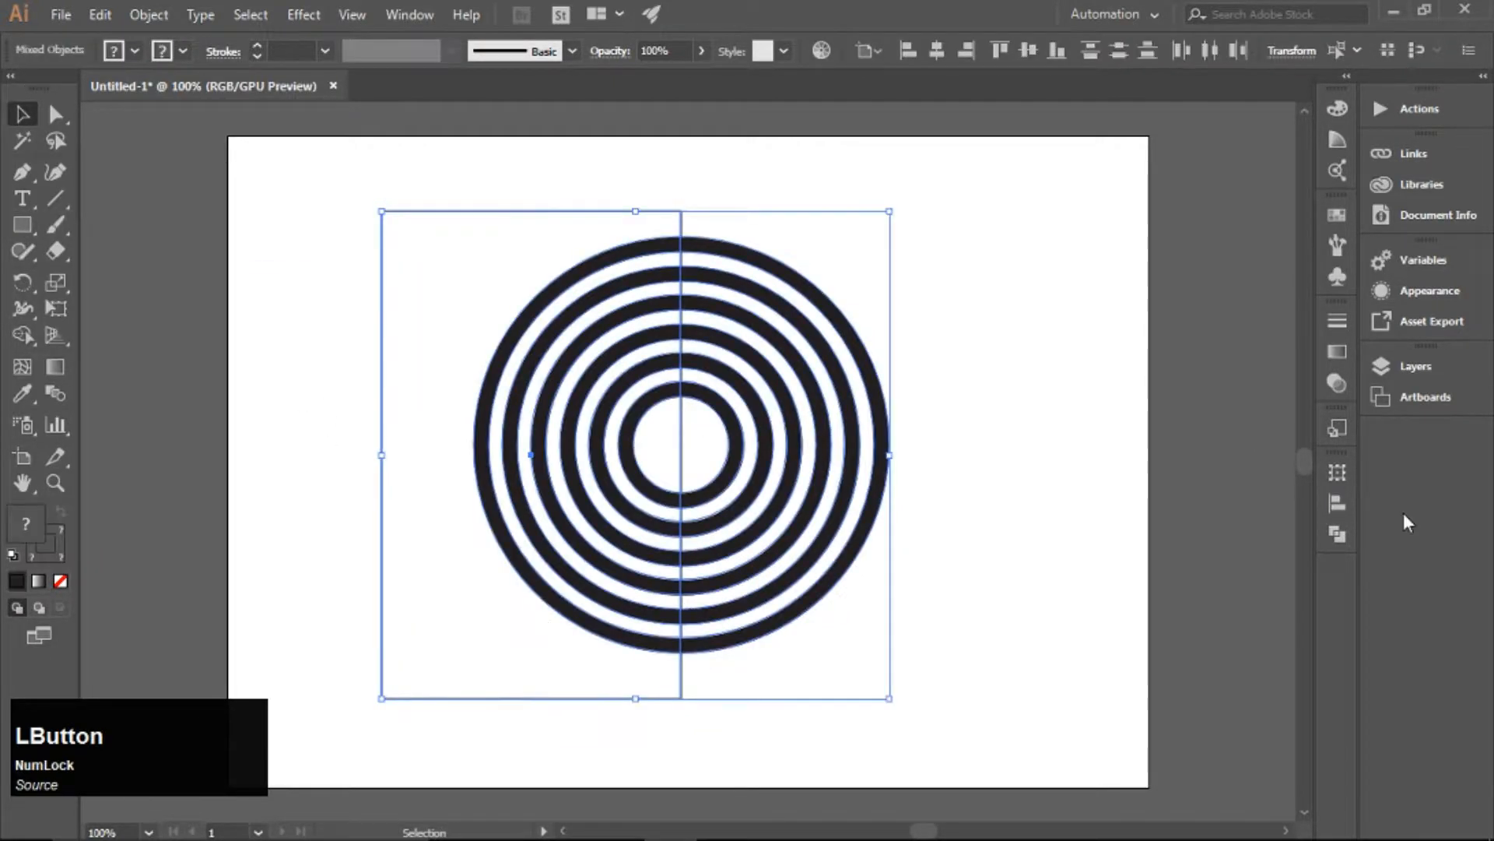
click(1338, 534)
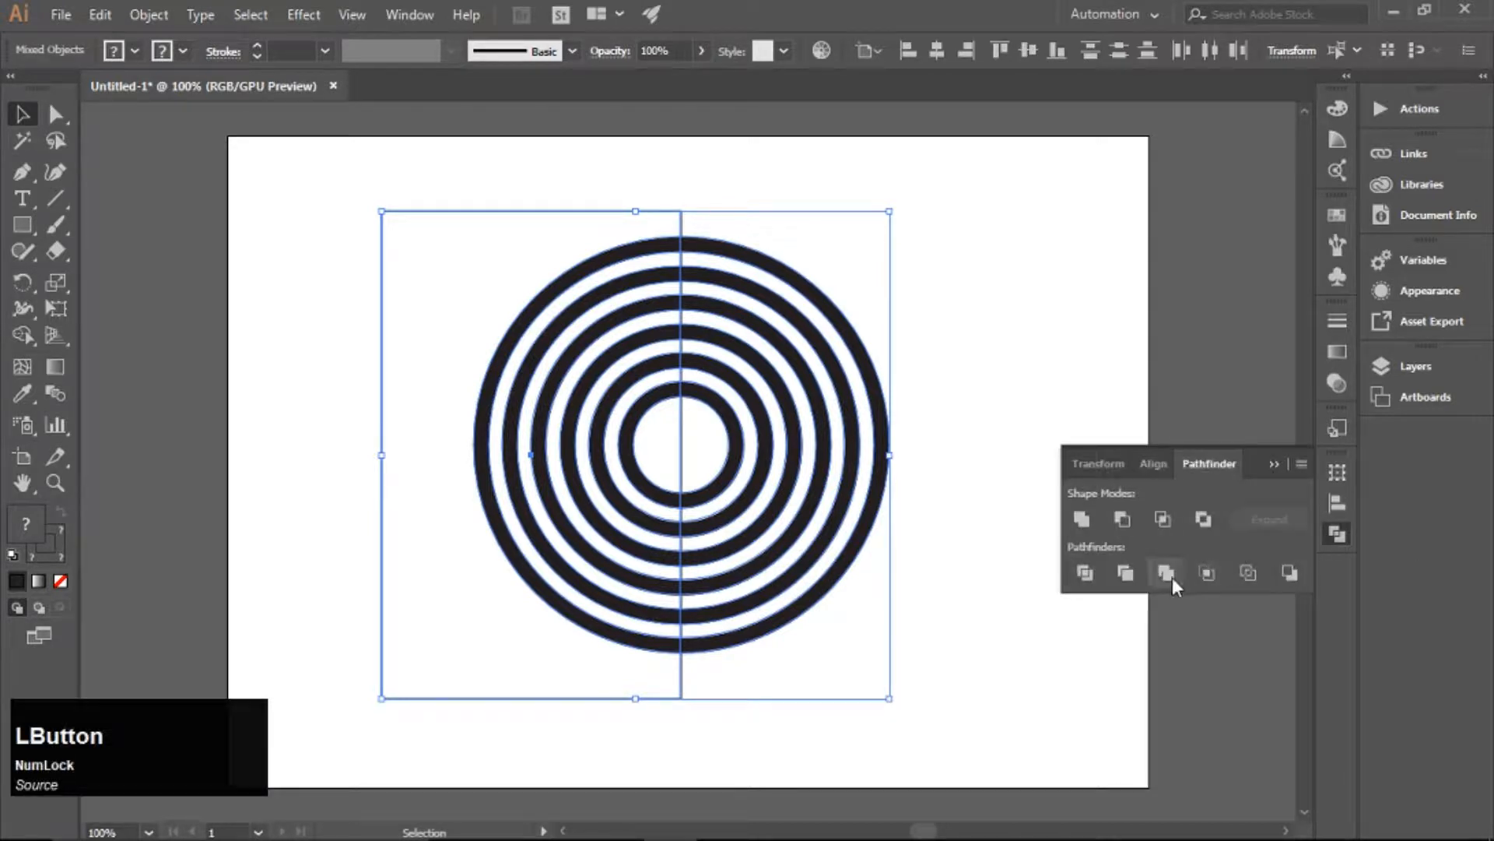
click(1207, 574)
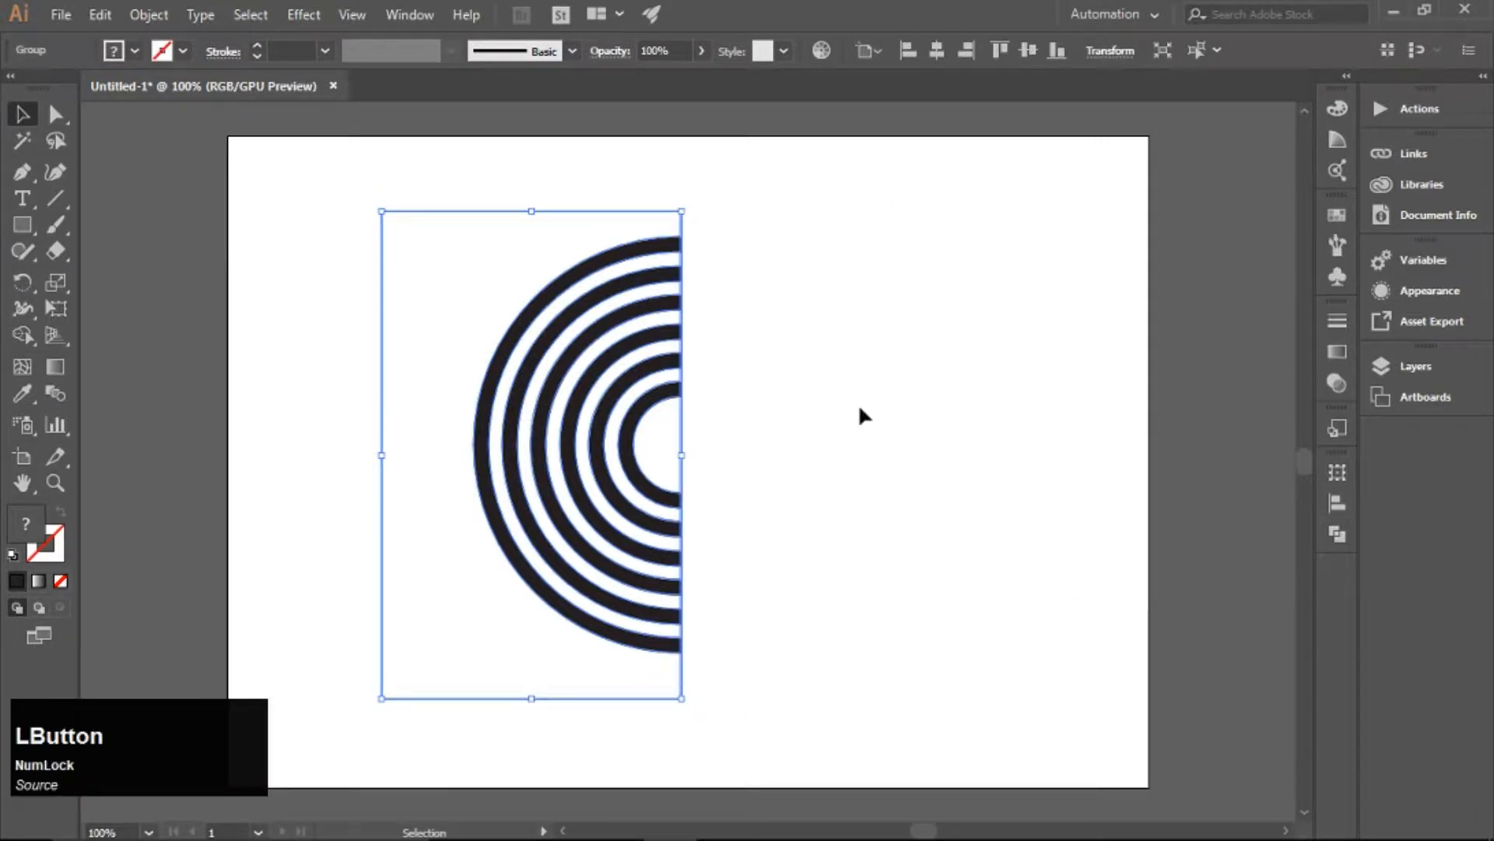
Ungroup the cropped half rings and delete the leftover unfilled outline around them.
click(520, 239)
right_click(576, 414)
click(684, 327)
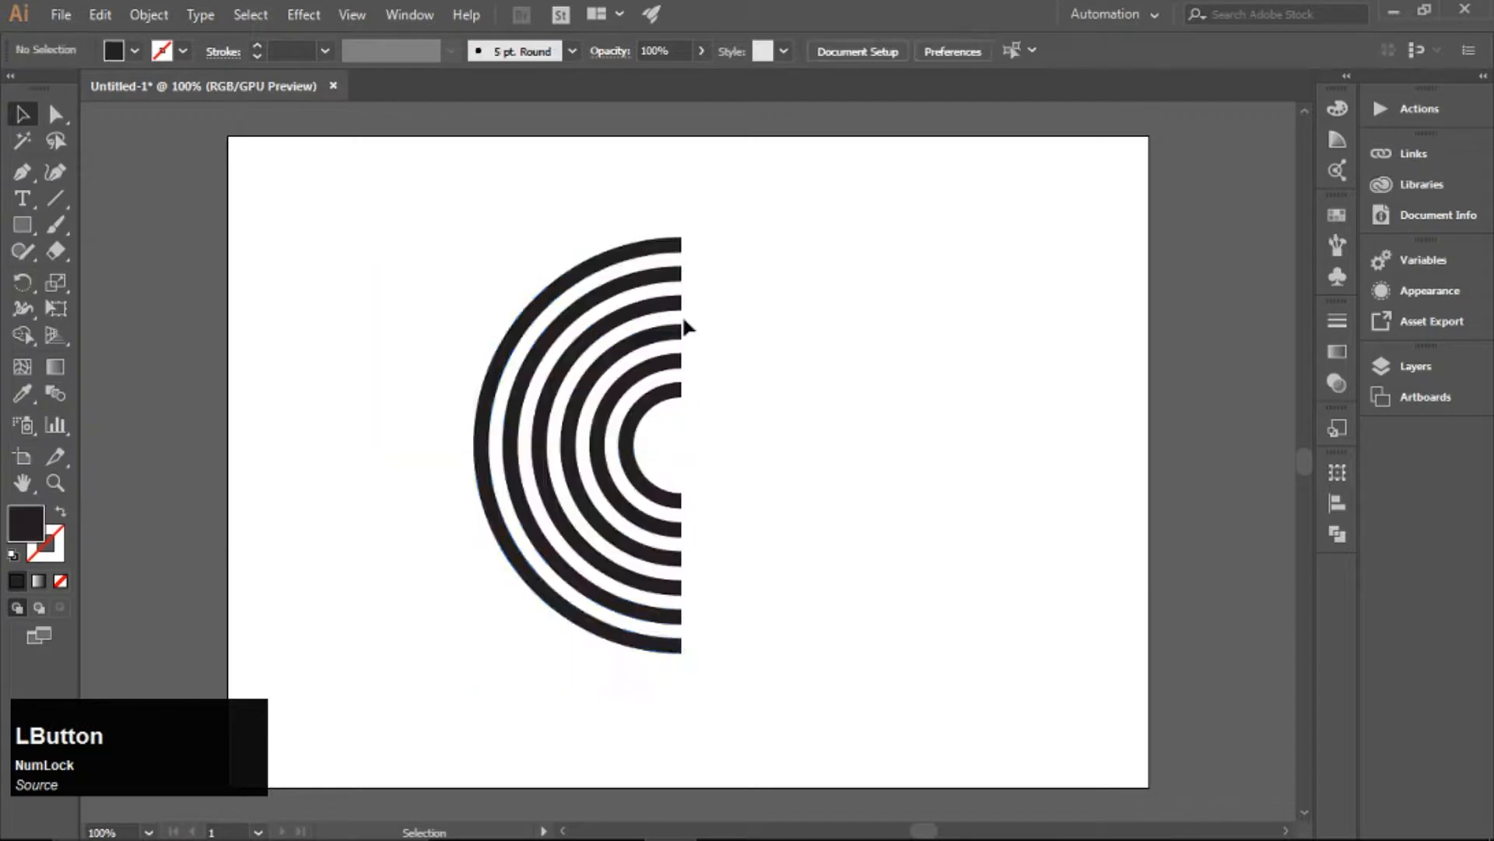
drag(456, 211, 875, 259)
key(Delete)
Scale the half rings down proportionally to about three quarters and place a copy beyond the artboard's left edge.
drag(384, 208, 811, 717)
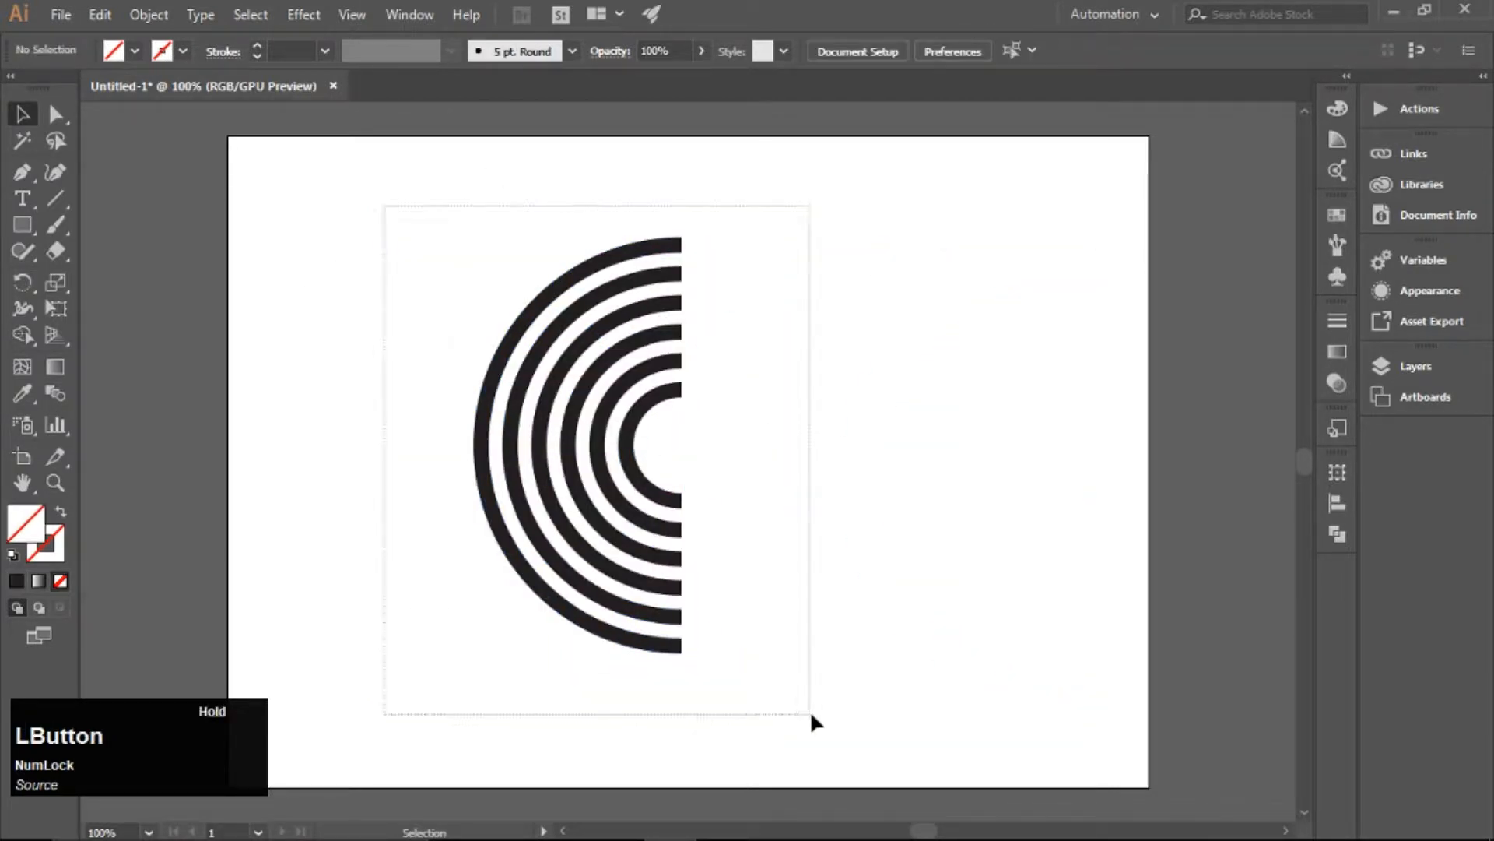
right_click(597, 326)
click(620, 235)
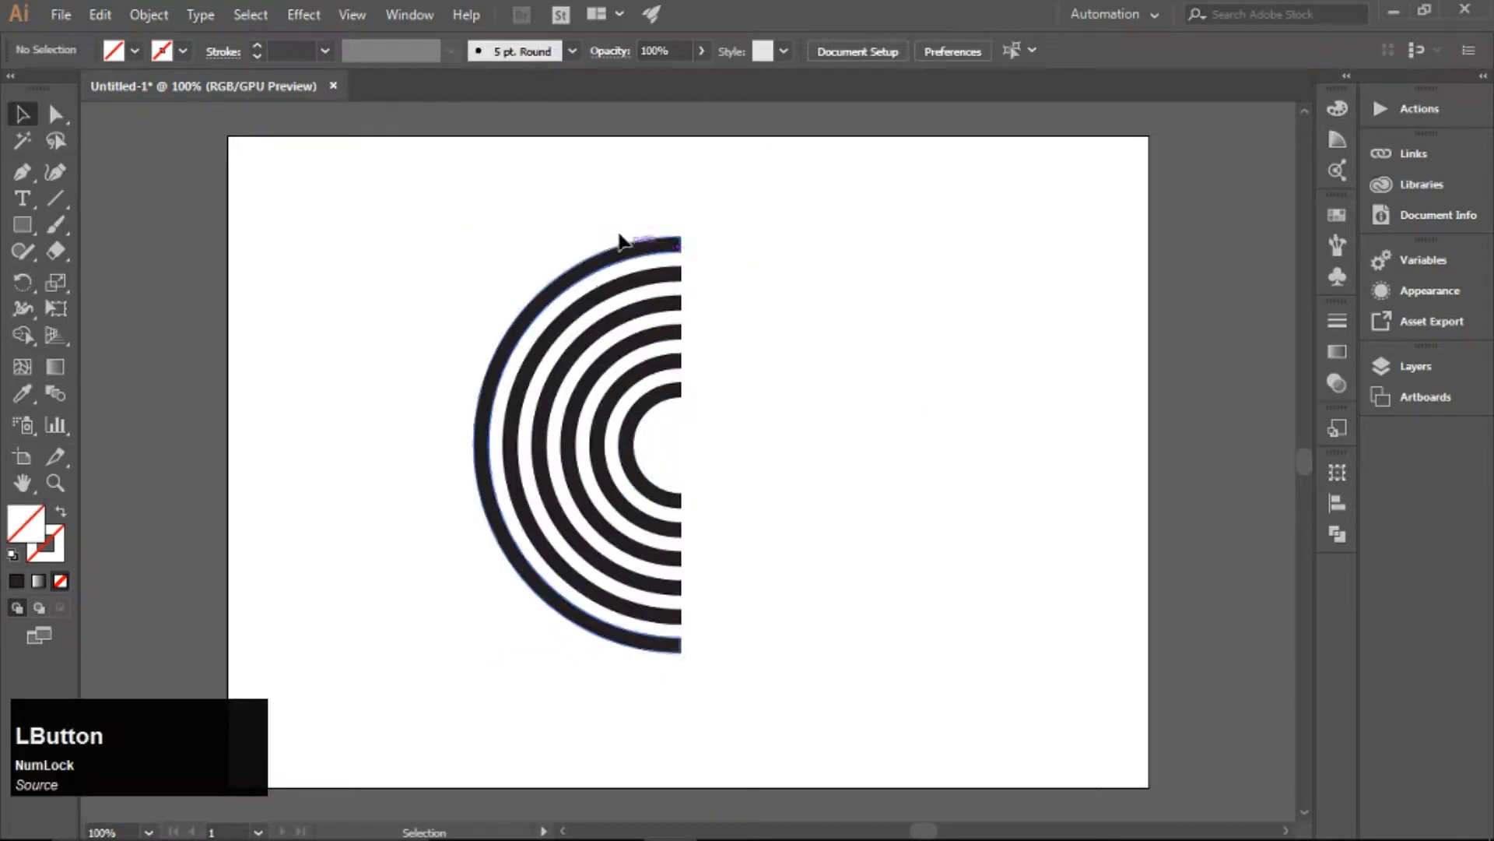
drag(597, 219, 663, 405)
drag(682, 236, 631, 339)
drag(570, 473, 176, 433)
click(547, 491)
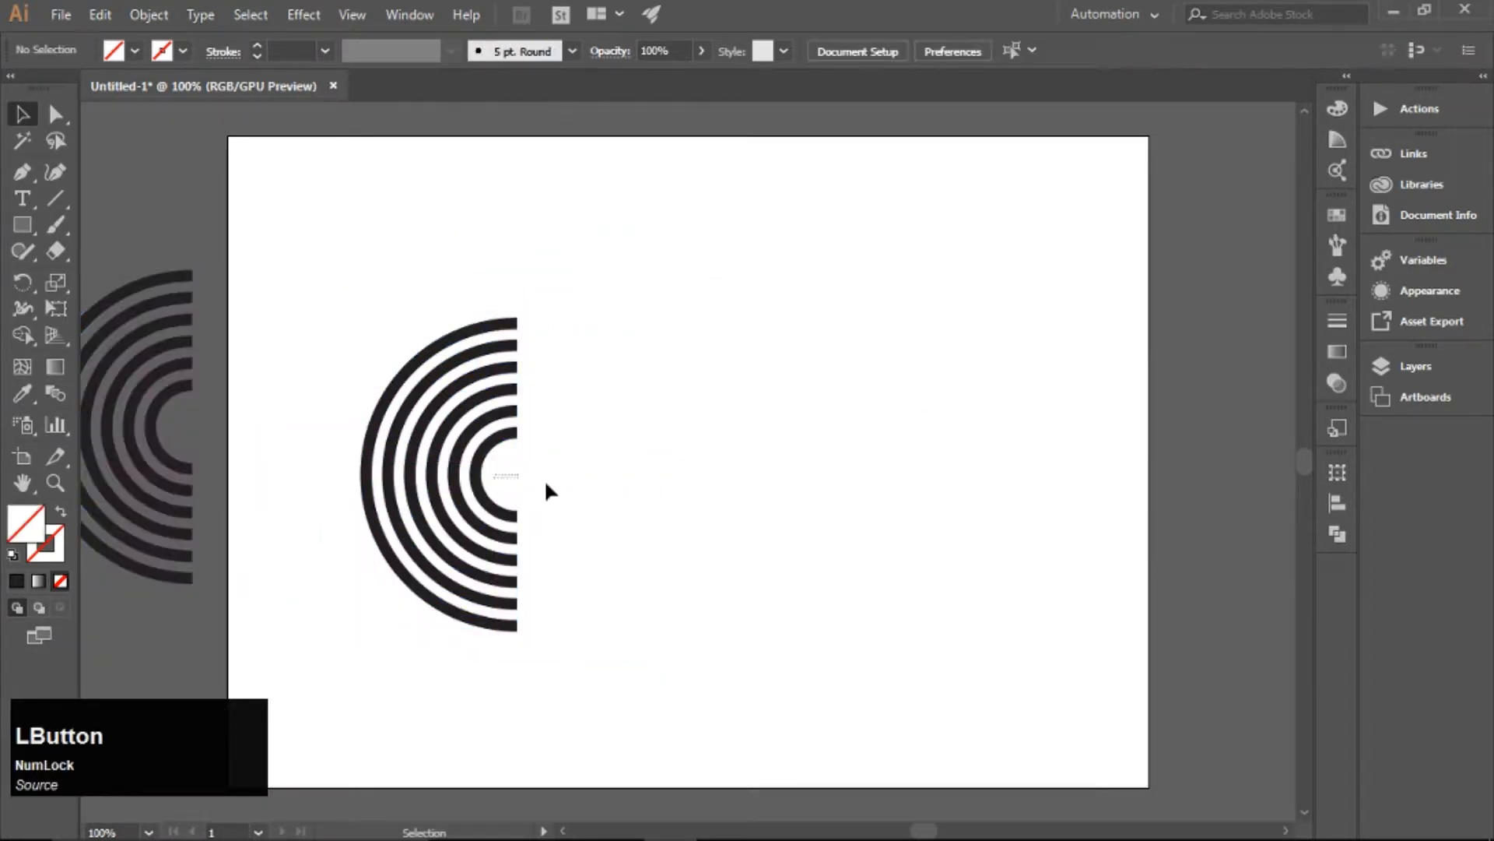
Delete the leftover unfilled path inside the innermost half ring of both the original and the copy.
click(510, 477)
key(Delete)
click(166, 402)
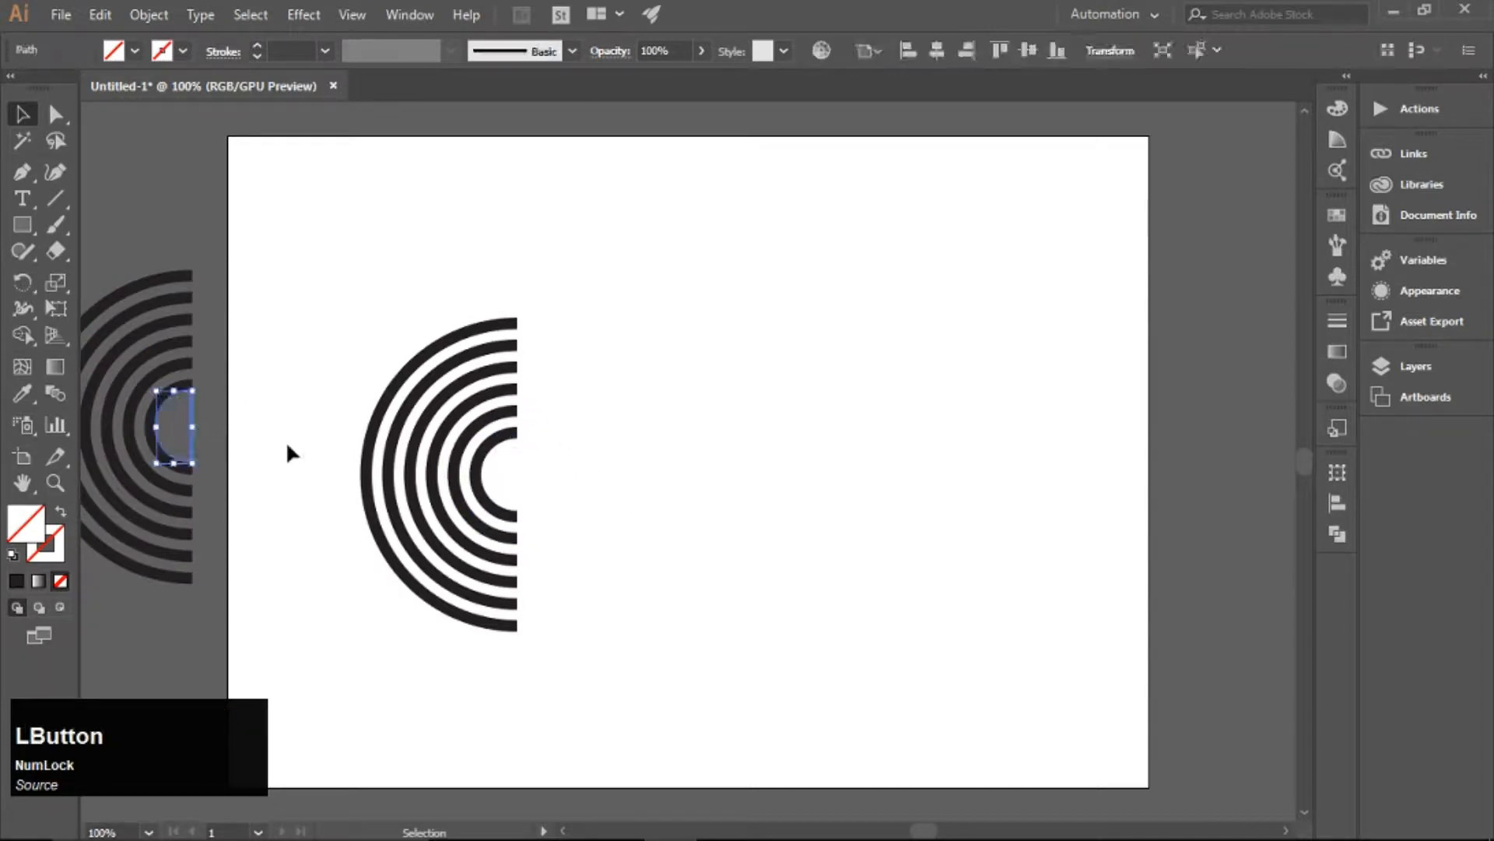
key(Delete)
Duplicate the half rings on the artboard to the right and turn the copy by 180° so its curves face right.
drag(299, 392, 657, 681)
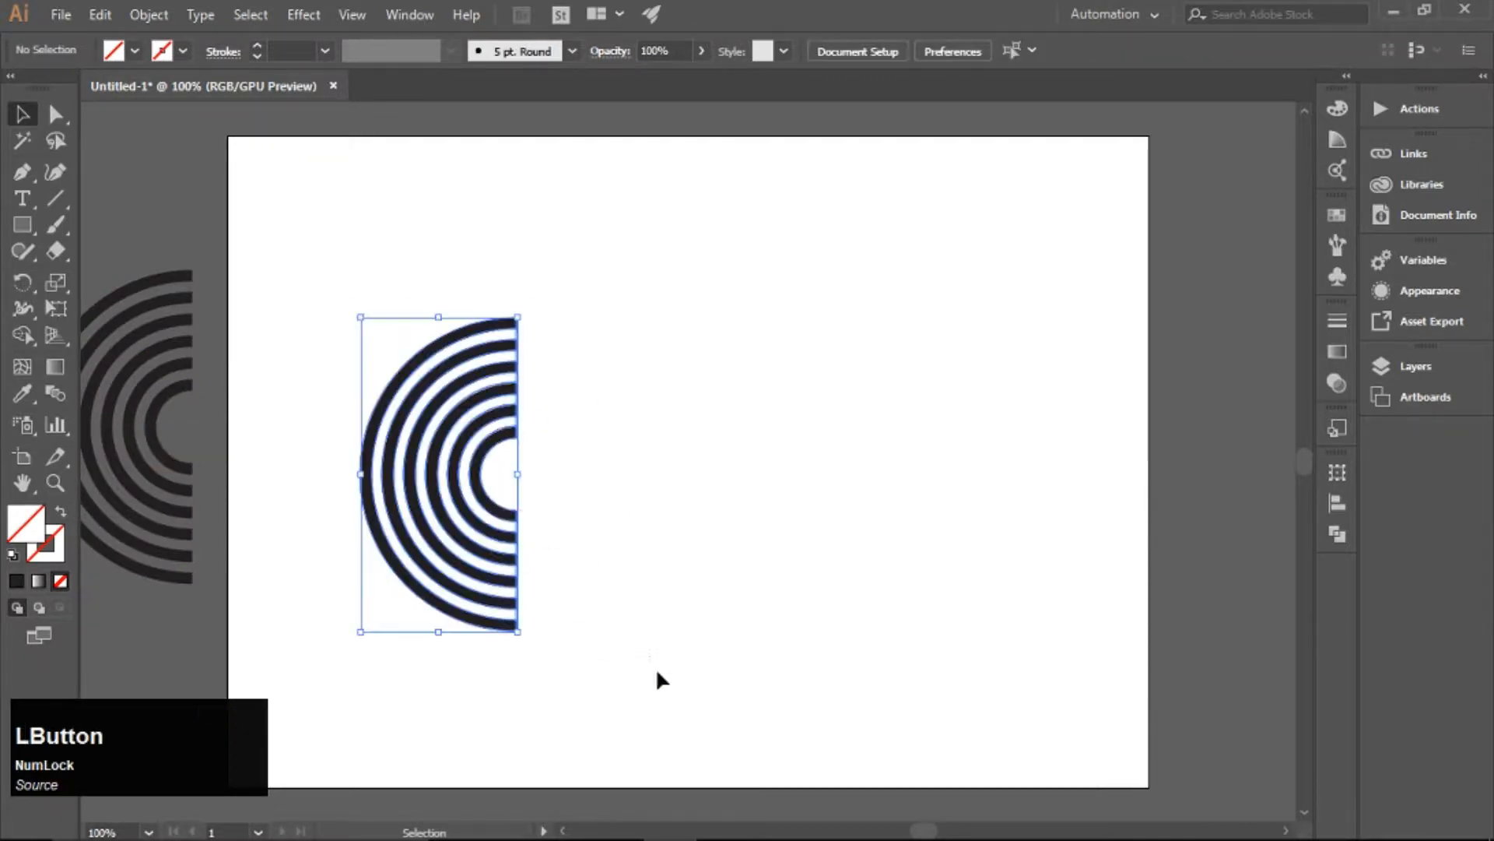
right_click(487, 510)
right_click(666, 395)
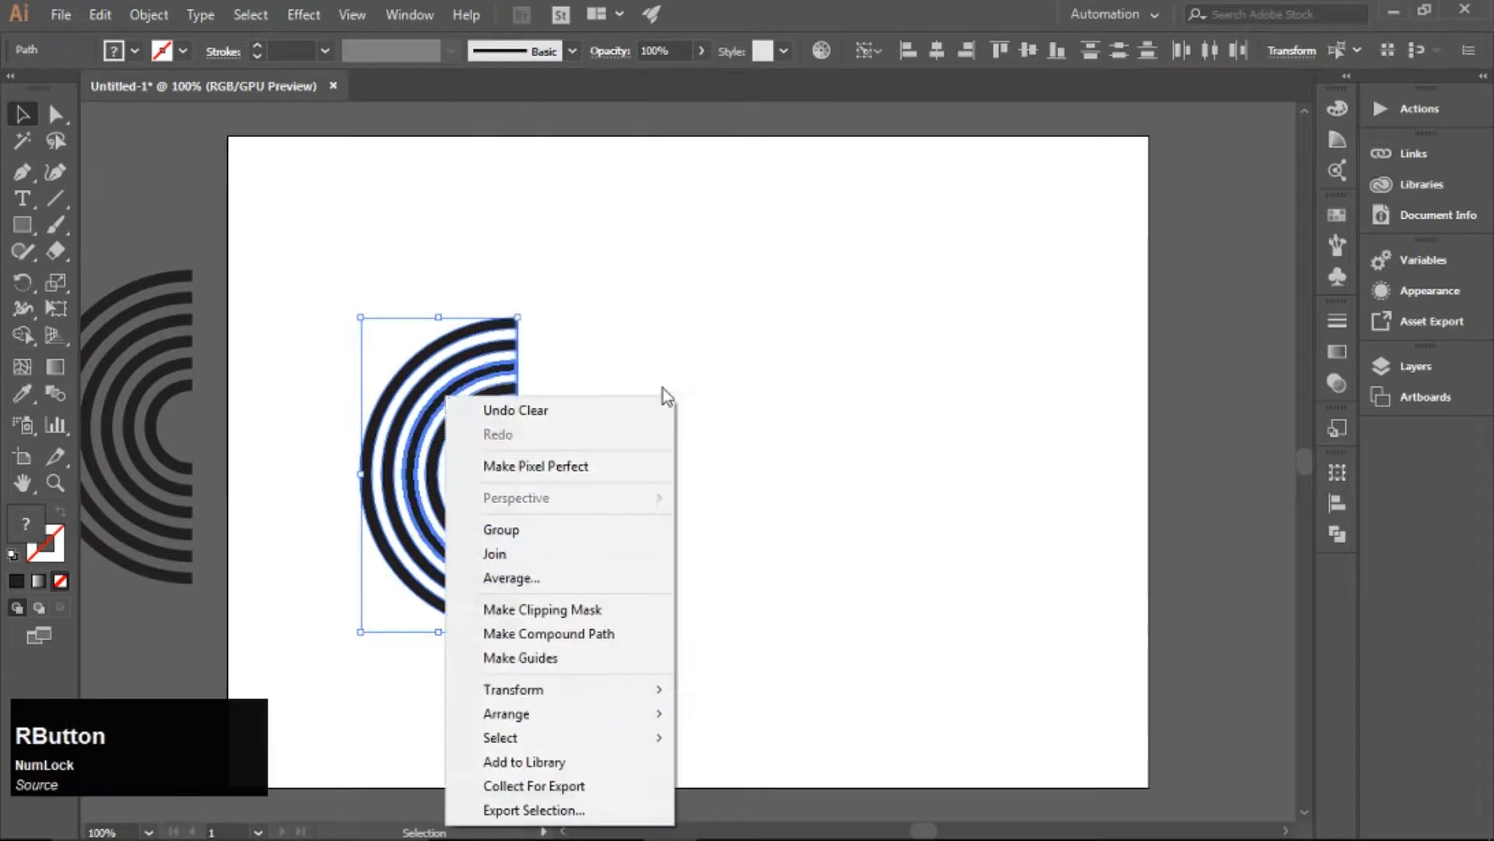
click(293, 273)
click(493, 517)
drag(493, 517, 763, 538)
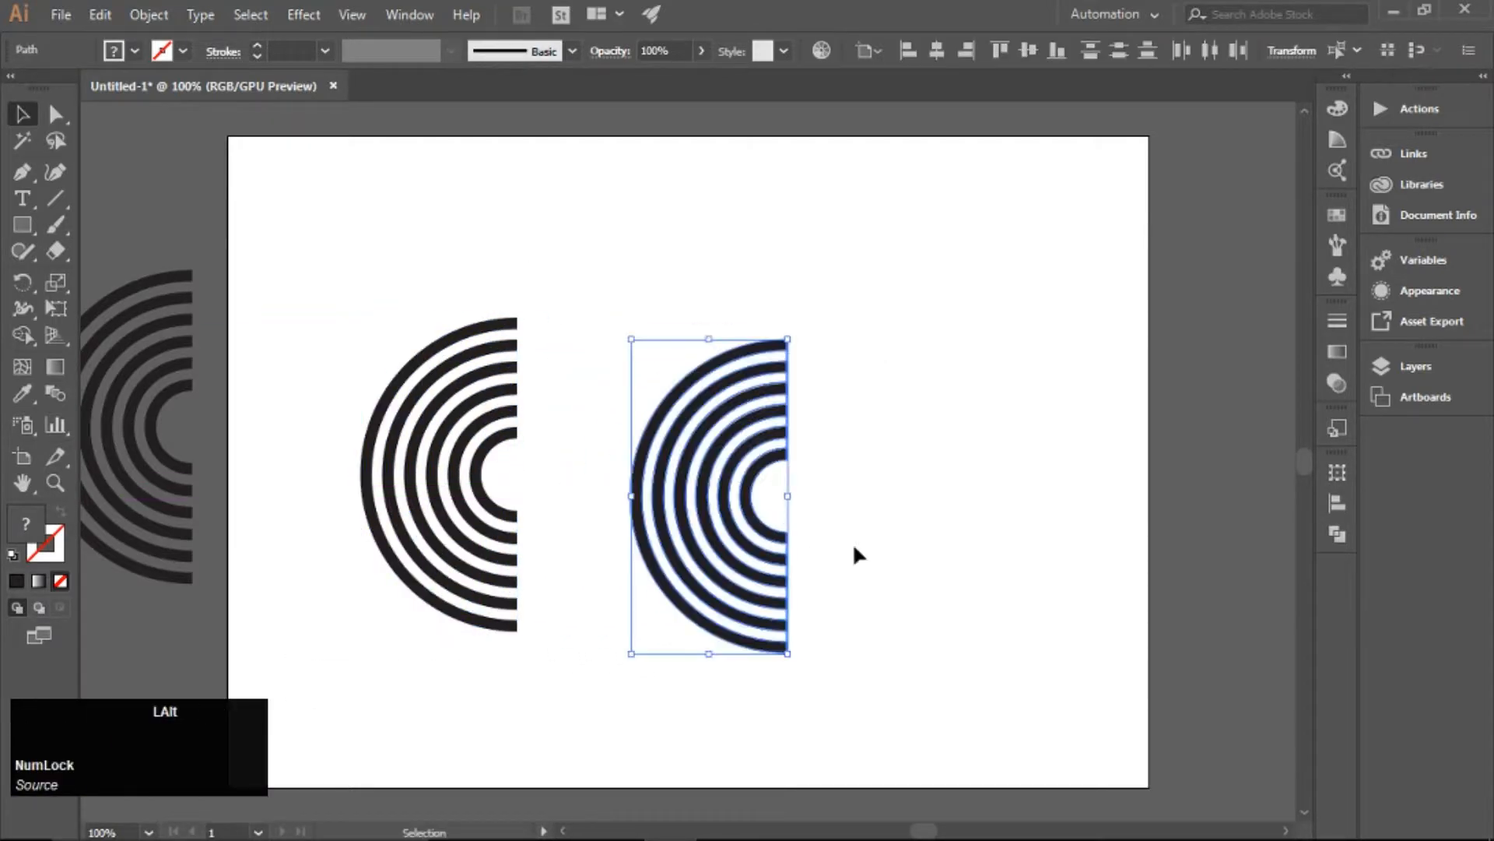
drag(788, 653, 632, 339)
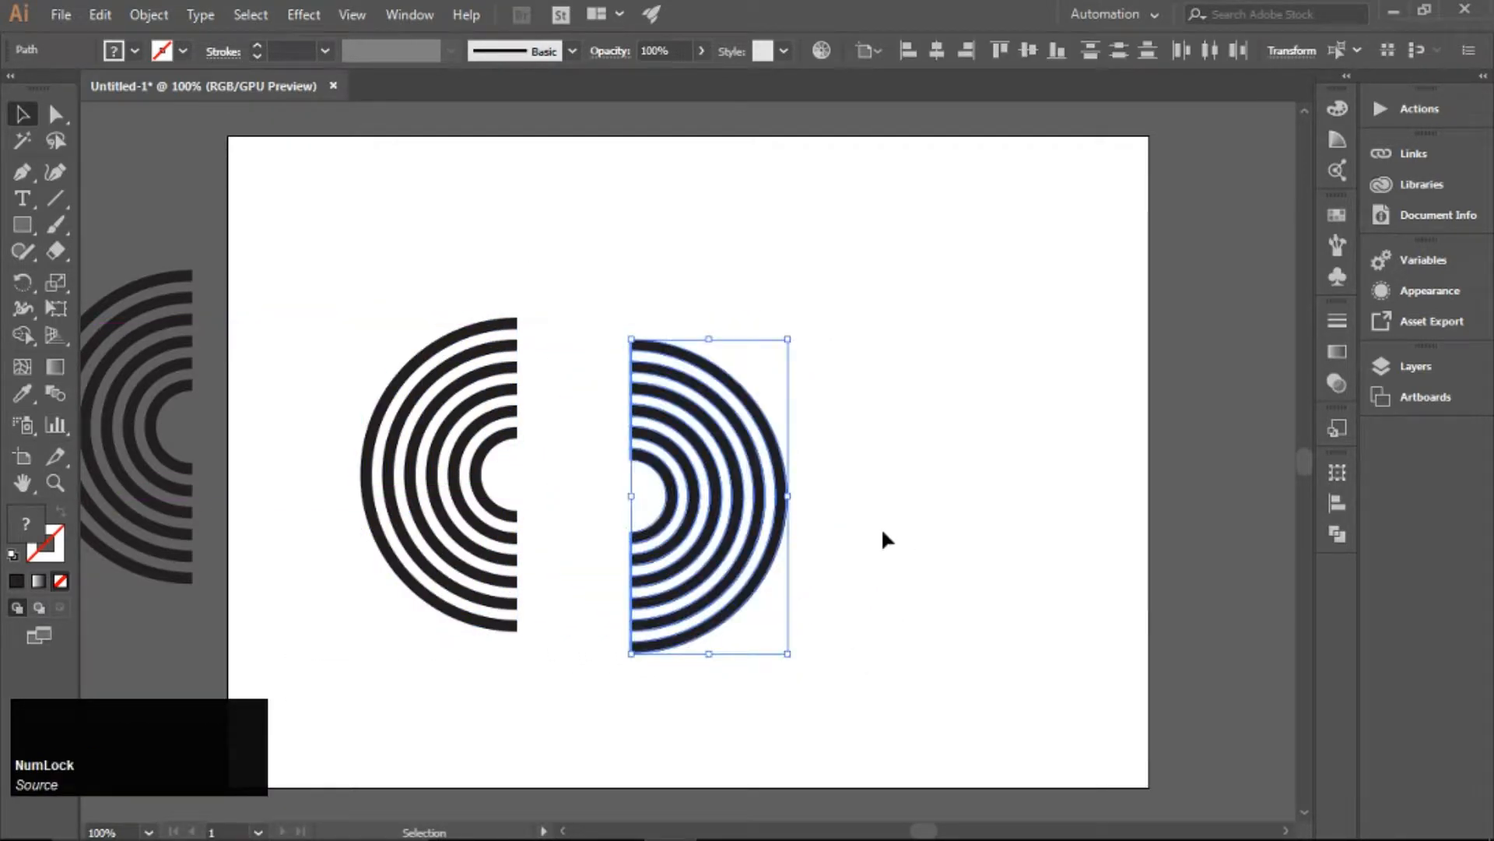
Align the turned copy against the upper straight edge of the original half rings so the stripes join into an S shape.
drag(752, 606, 638, 438)
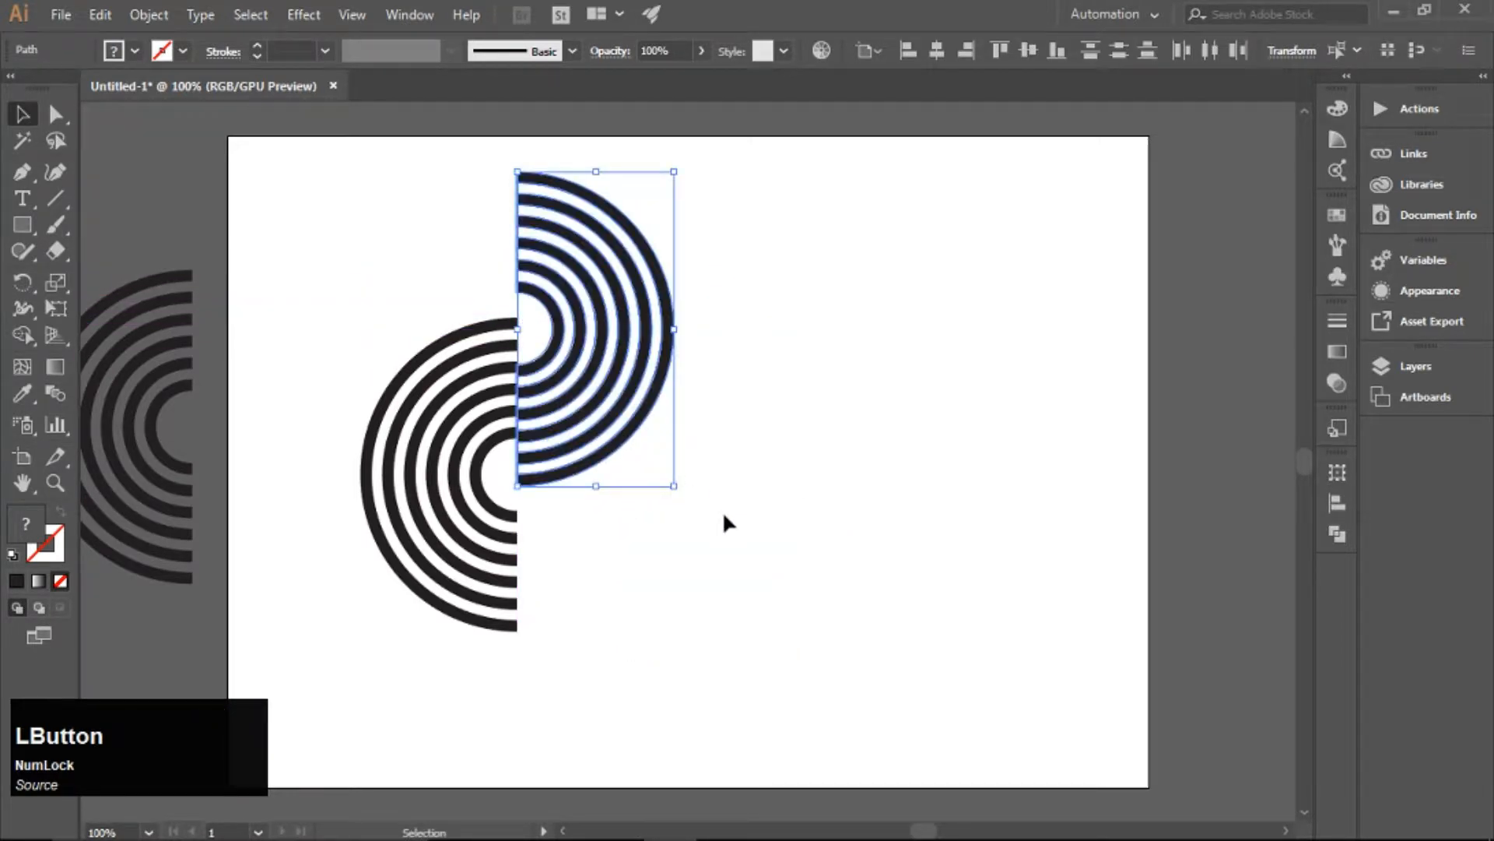
click(733, 521)
drag(554, 157, 704, 581)
click(708, 525)
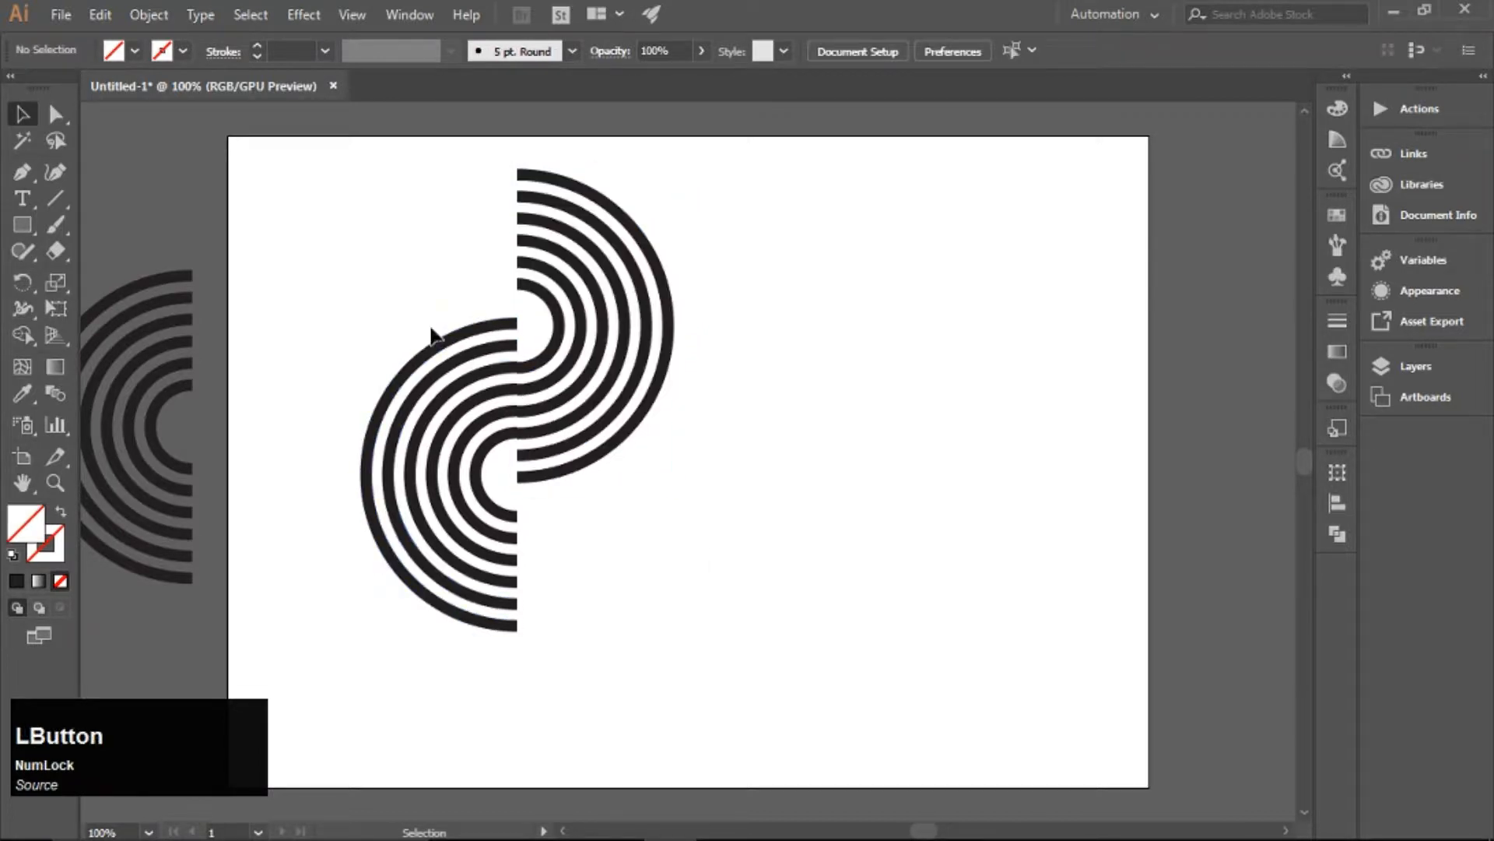
scroll(450, 280, up, 1)
drag(806, 626, 588, 363)
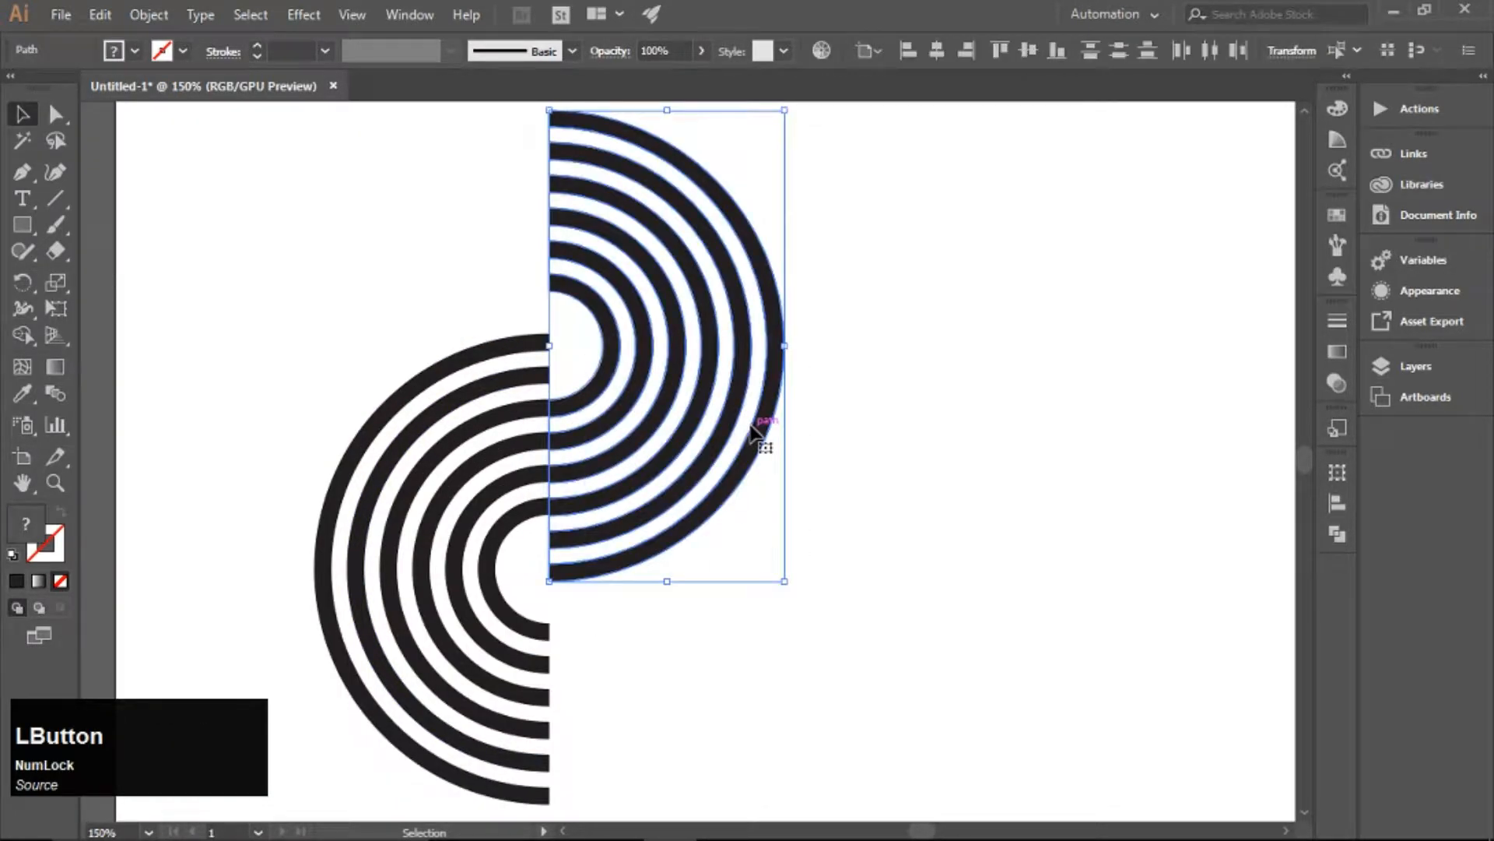
click(1024, 530)
scroll(888, 531, down, 1)
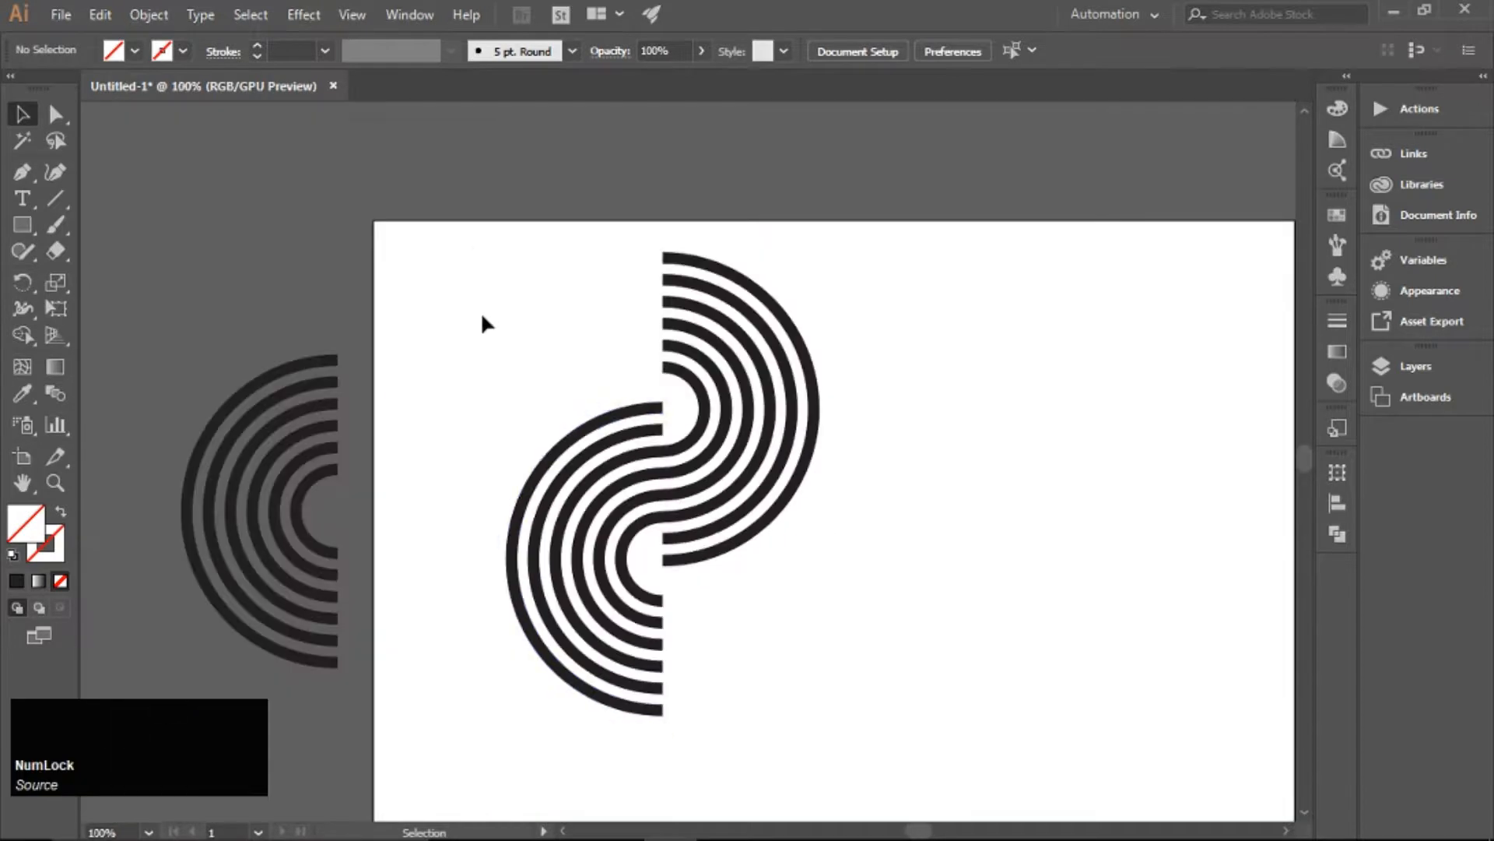
Select both halves of the S shape and flip them horizontally about their right edge.
drag(473, 245, 883, 771)
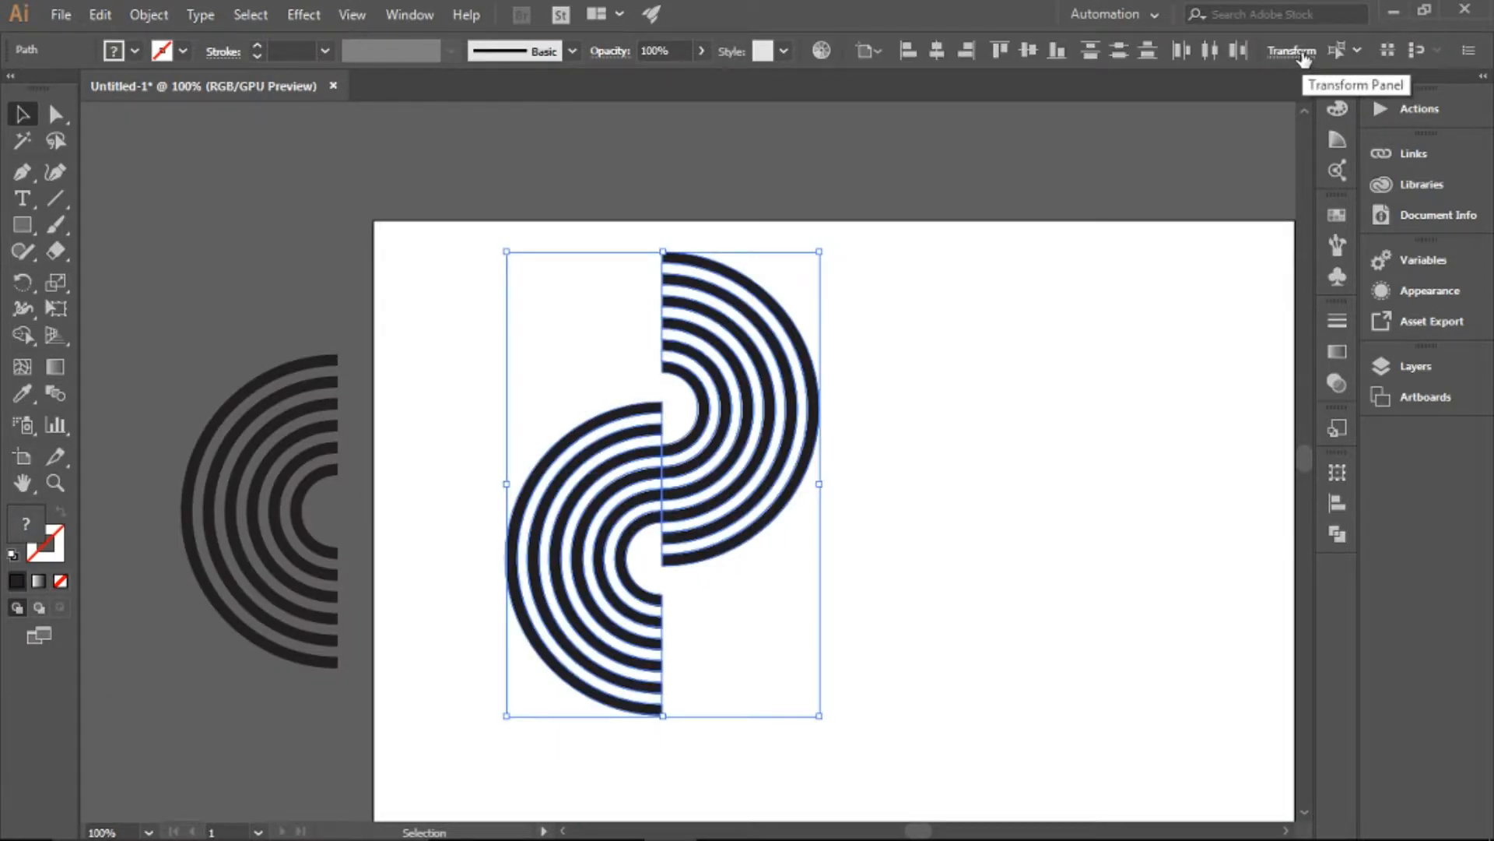
click(1292, 52)
click(1305, 67)
click(1047, 67)
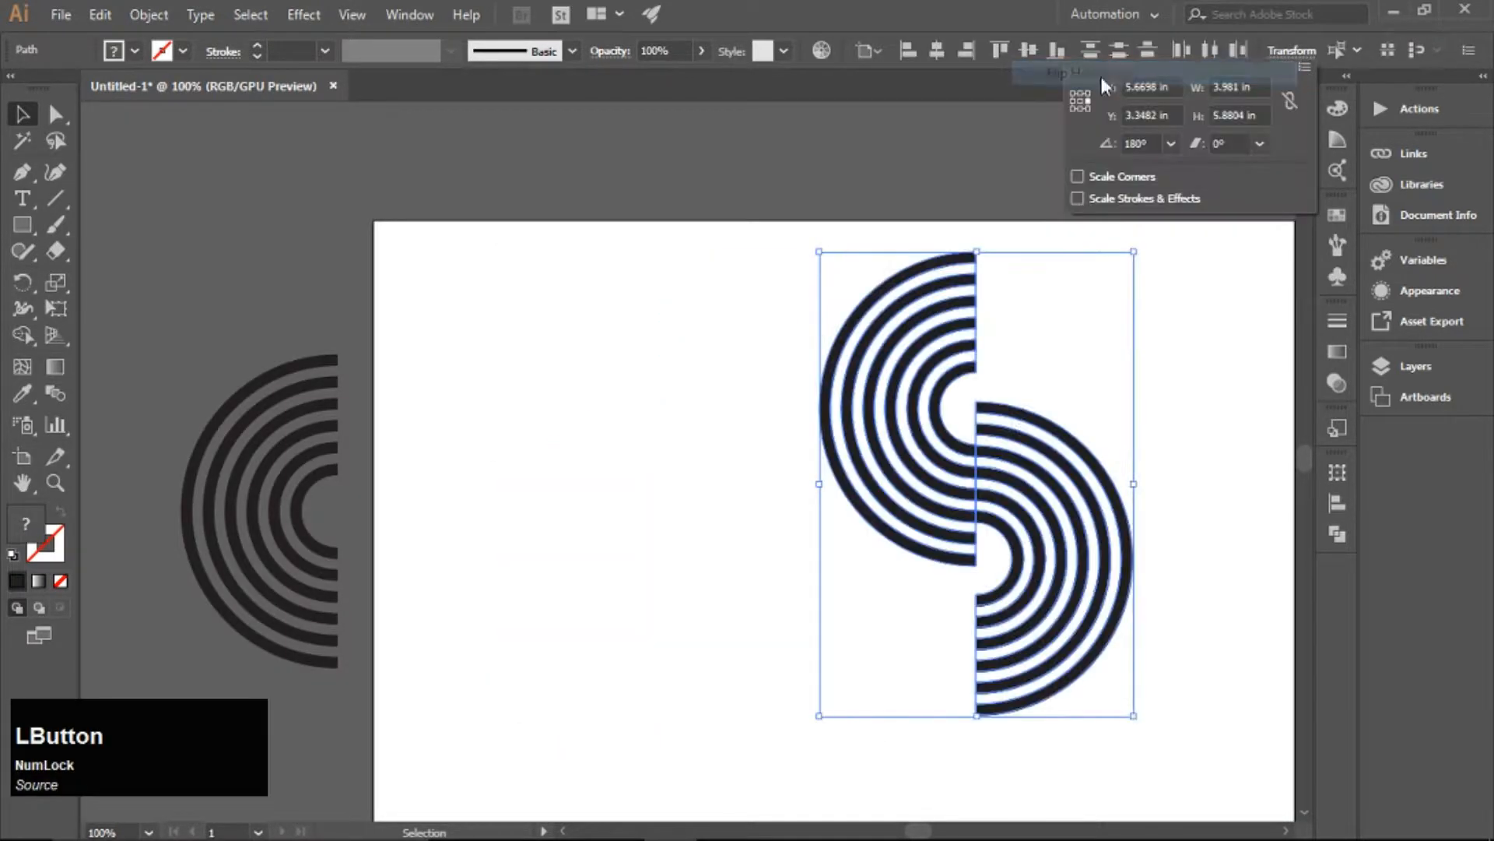
Move the S shape to the left side of the artboard and rotate it slightly clockwise.
click(1032, 470)
drag(1023, 465, 710, 496)
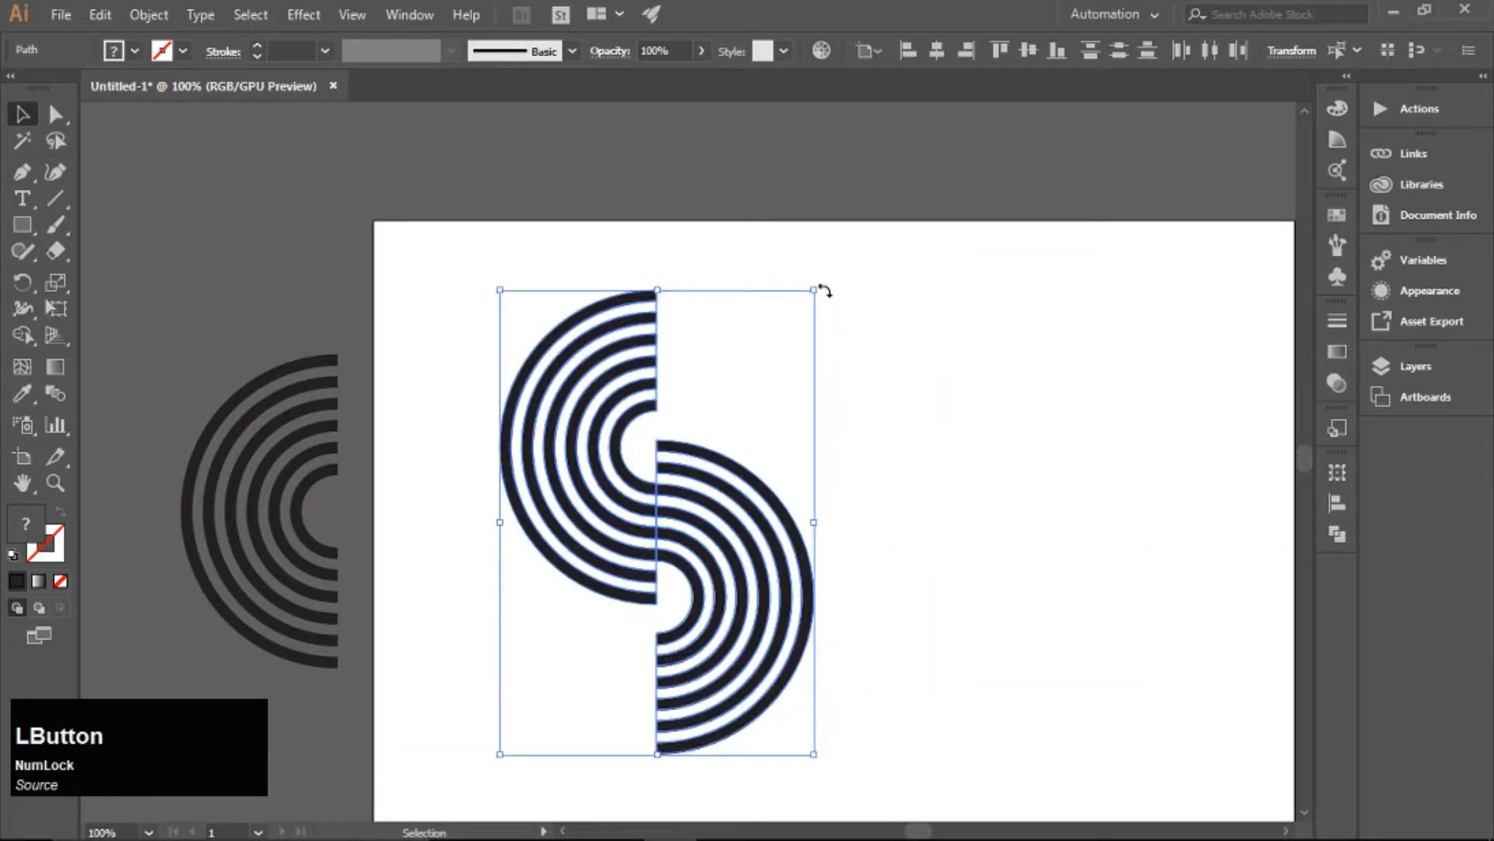
drag(823, 290, 876, 341)
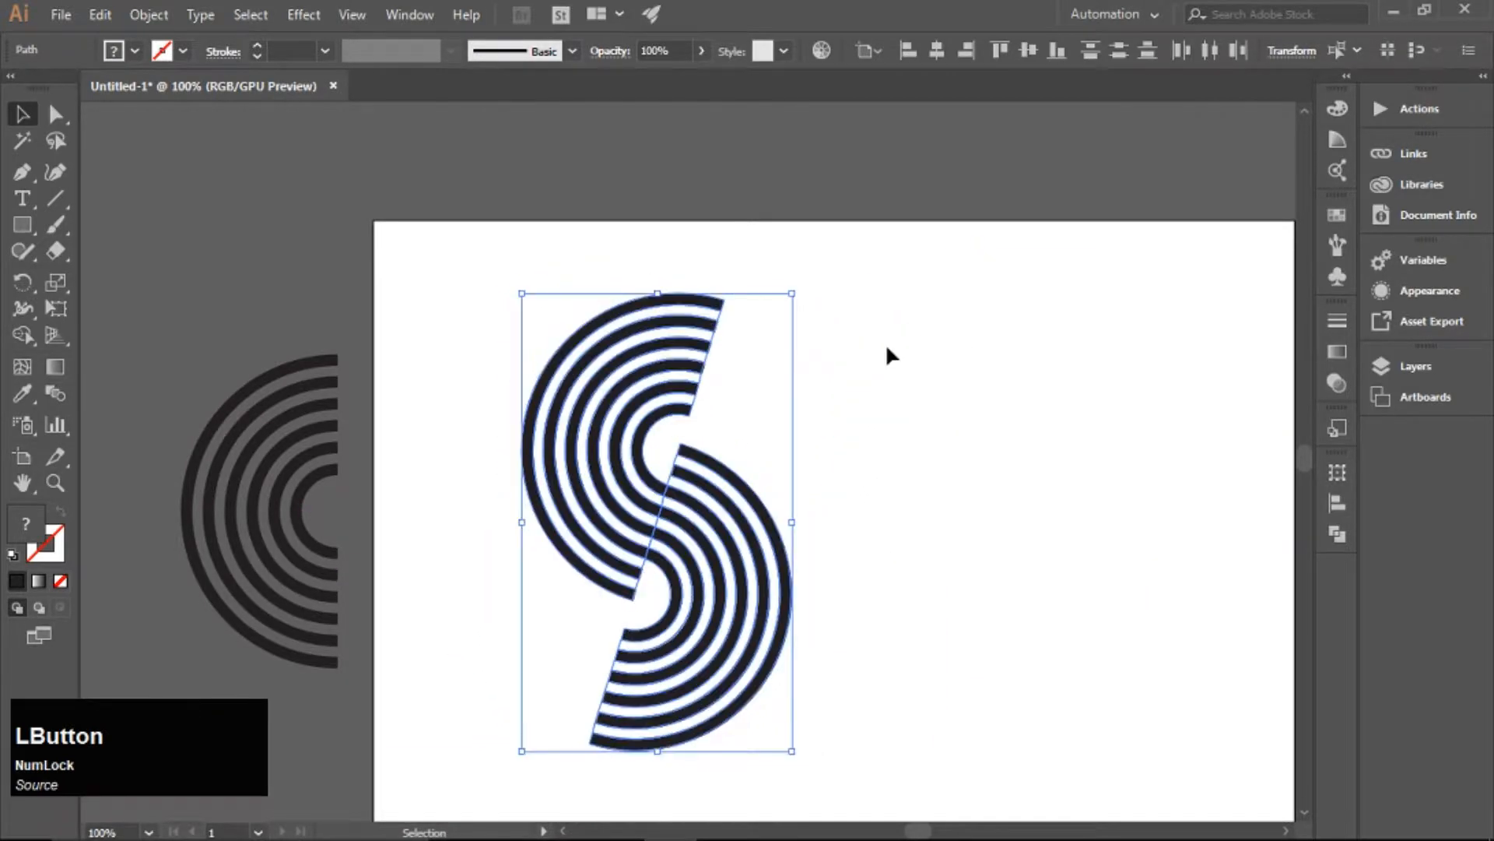
click(935, 403)
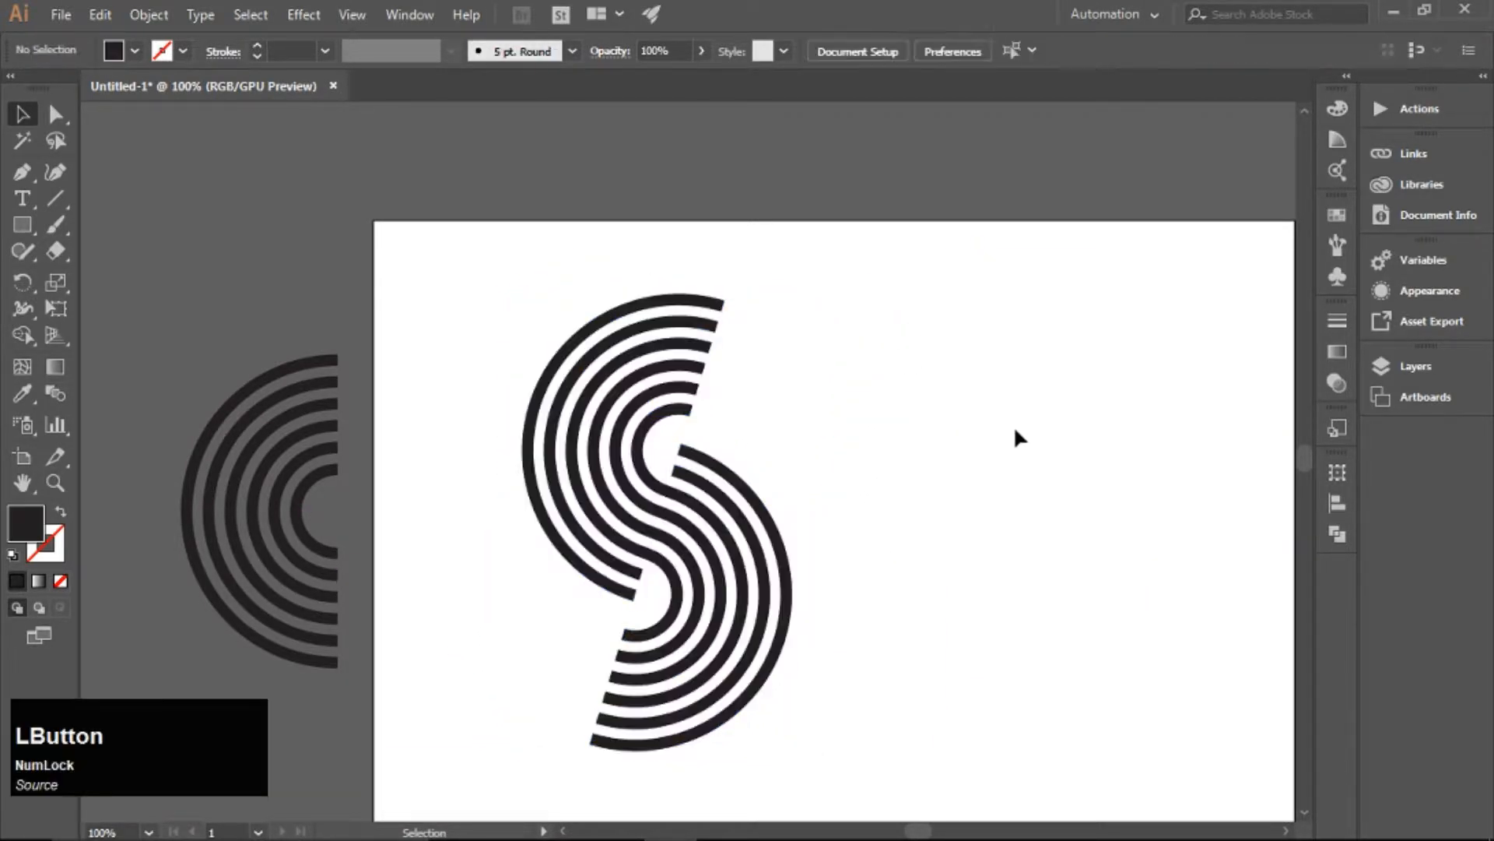
Scale the whole S shape down evenly about its centre and group its two halves.
drag(449, 247, 748, 419)
click(403, 267)
drag(401, 257, 975, 613)
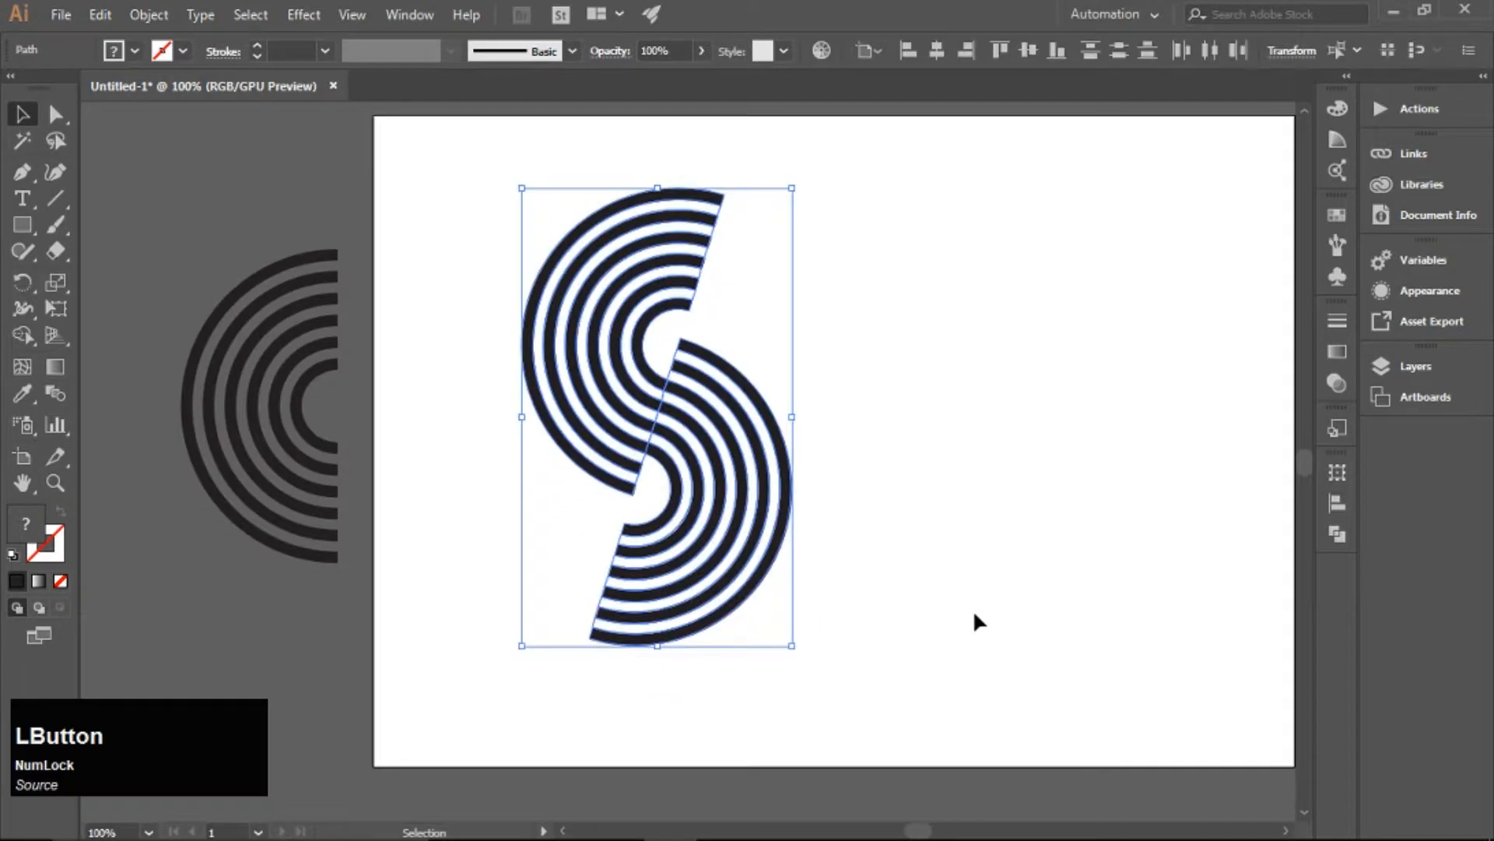
drag(791, 646, 740, 559)
right_click(691, 412)
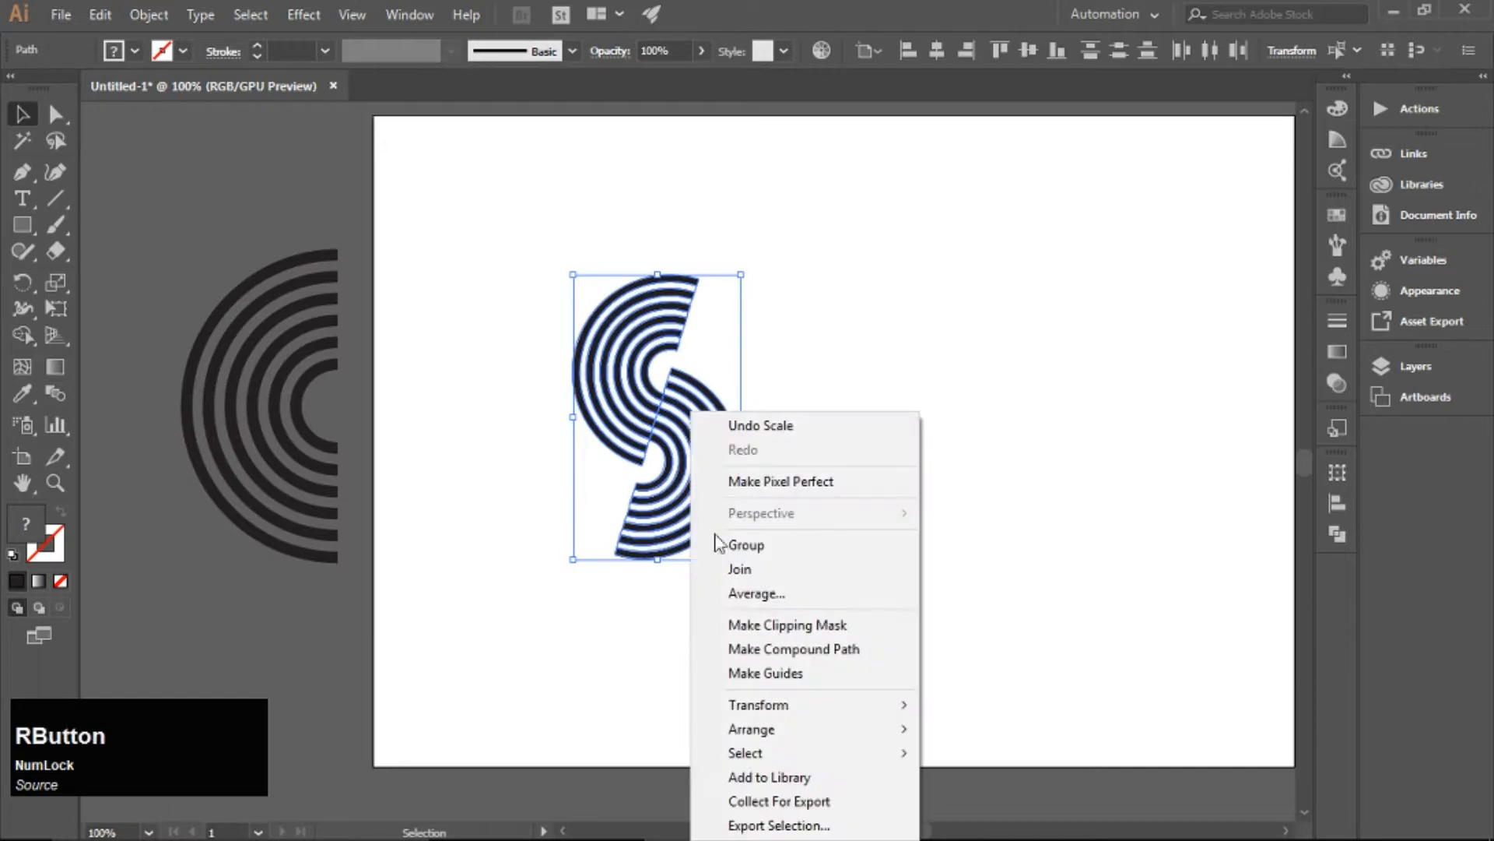
click(752, 537)
click(770, 520)
Place the S group in the artboard's upper left, duplicate it to the right and ungroup the copy.
drag(691, 491, 766, 397)
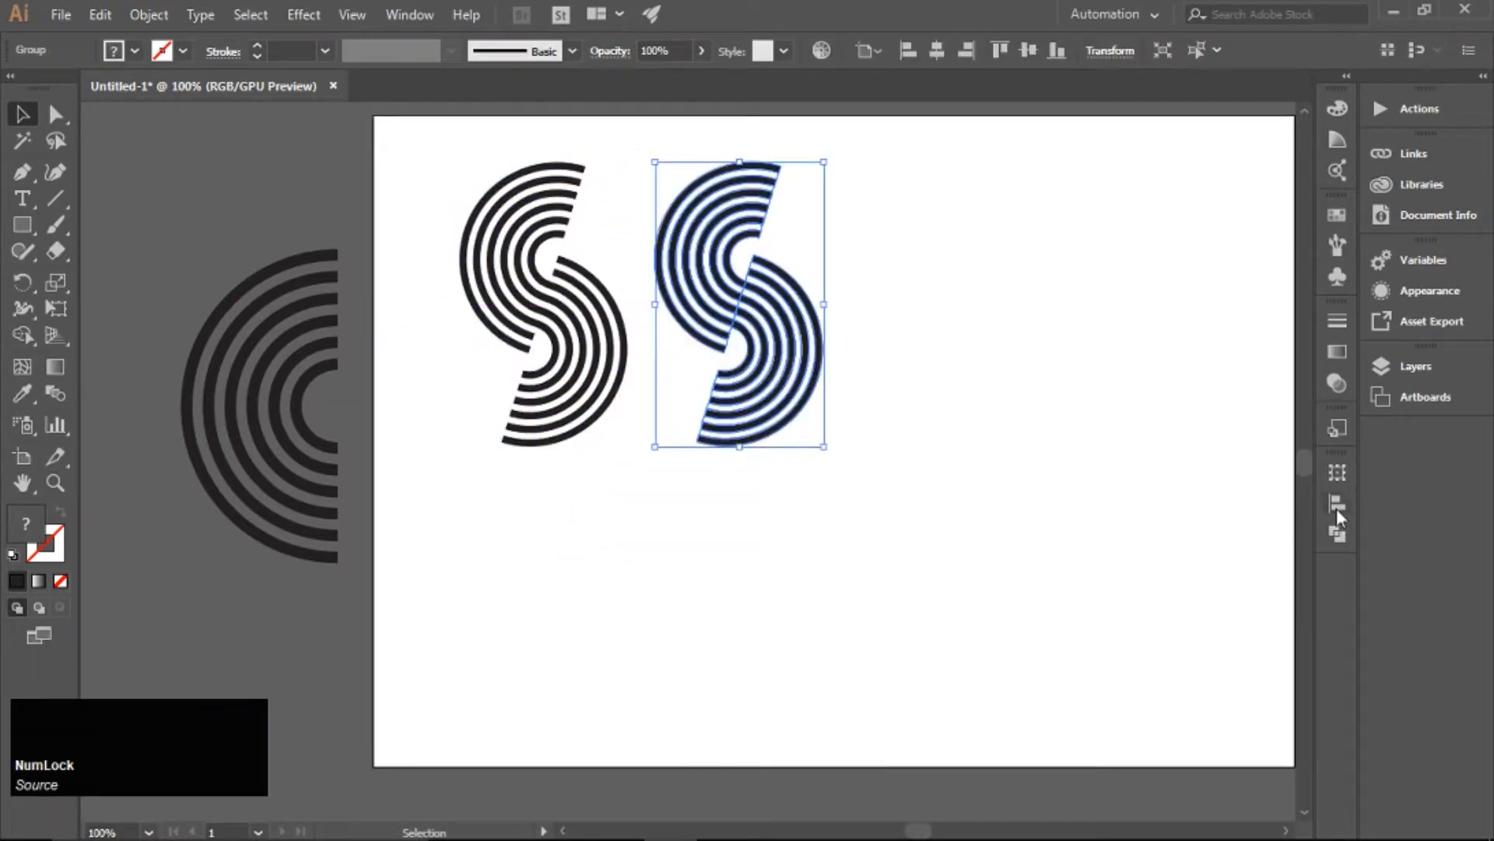
right_click(799, 355)
click(849, 520)
click(877, 396)
Try to unite the upper half rings of the copied S, and undo the attempt.
drag(669, 152, 805, 238)
click(1341, 545)
click(1080, 519)
key(ctrl+z)
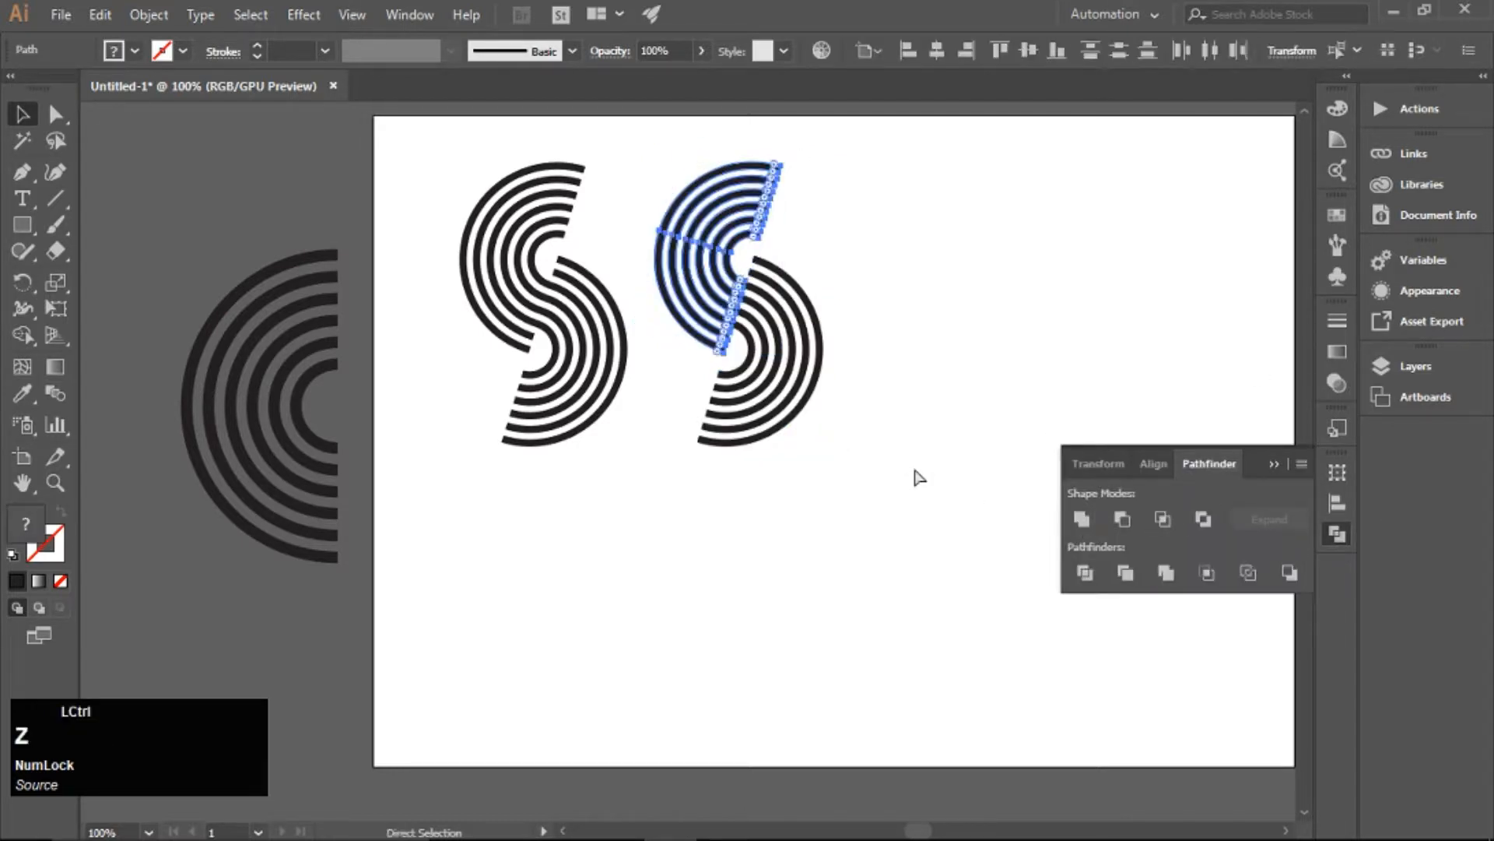
key(ctrl+z)
Select all upper half rings of the copied S and combine them with the Pathfinder's Exclude mode.
click(707, 241)
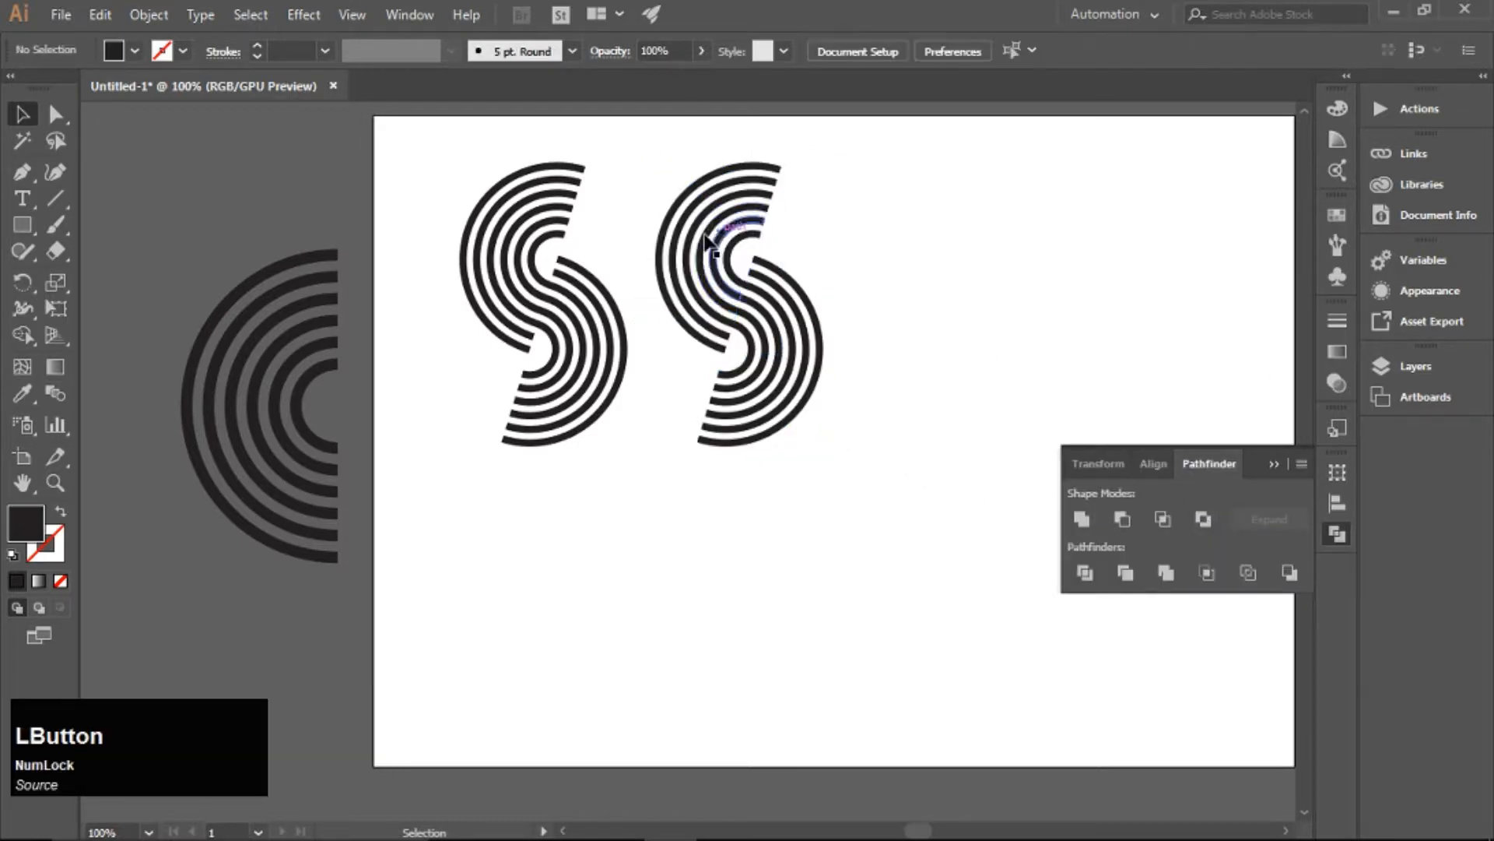
drag(781, 134, 786, 236)
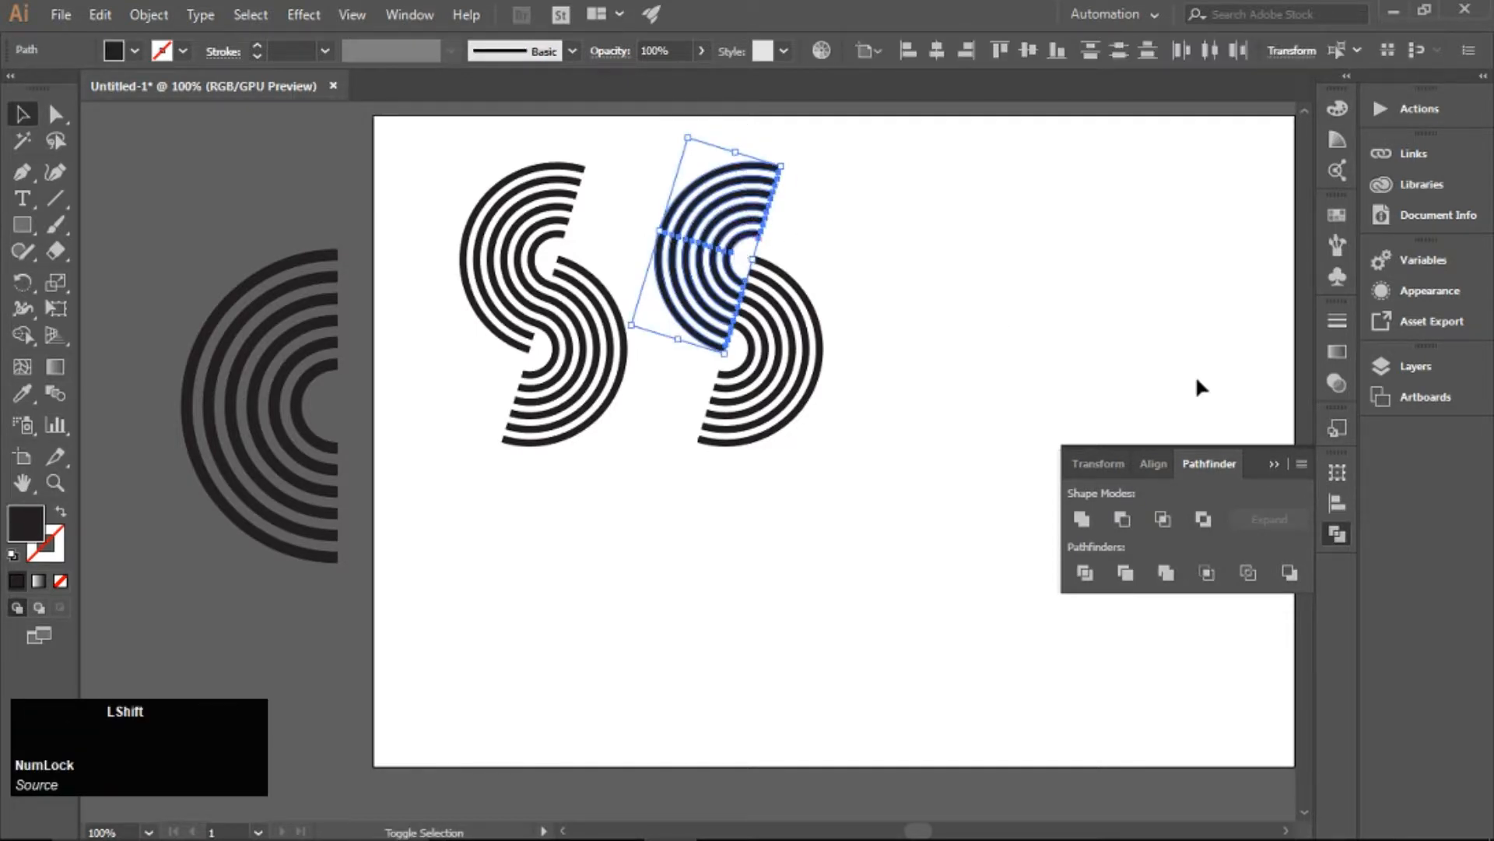
click(1207, 517)
Select all lower half rings of the copied S and combine them with the Pathfinder's Exclude mode.
click(743, 371)
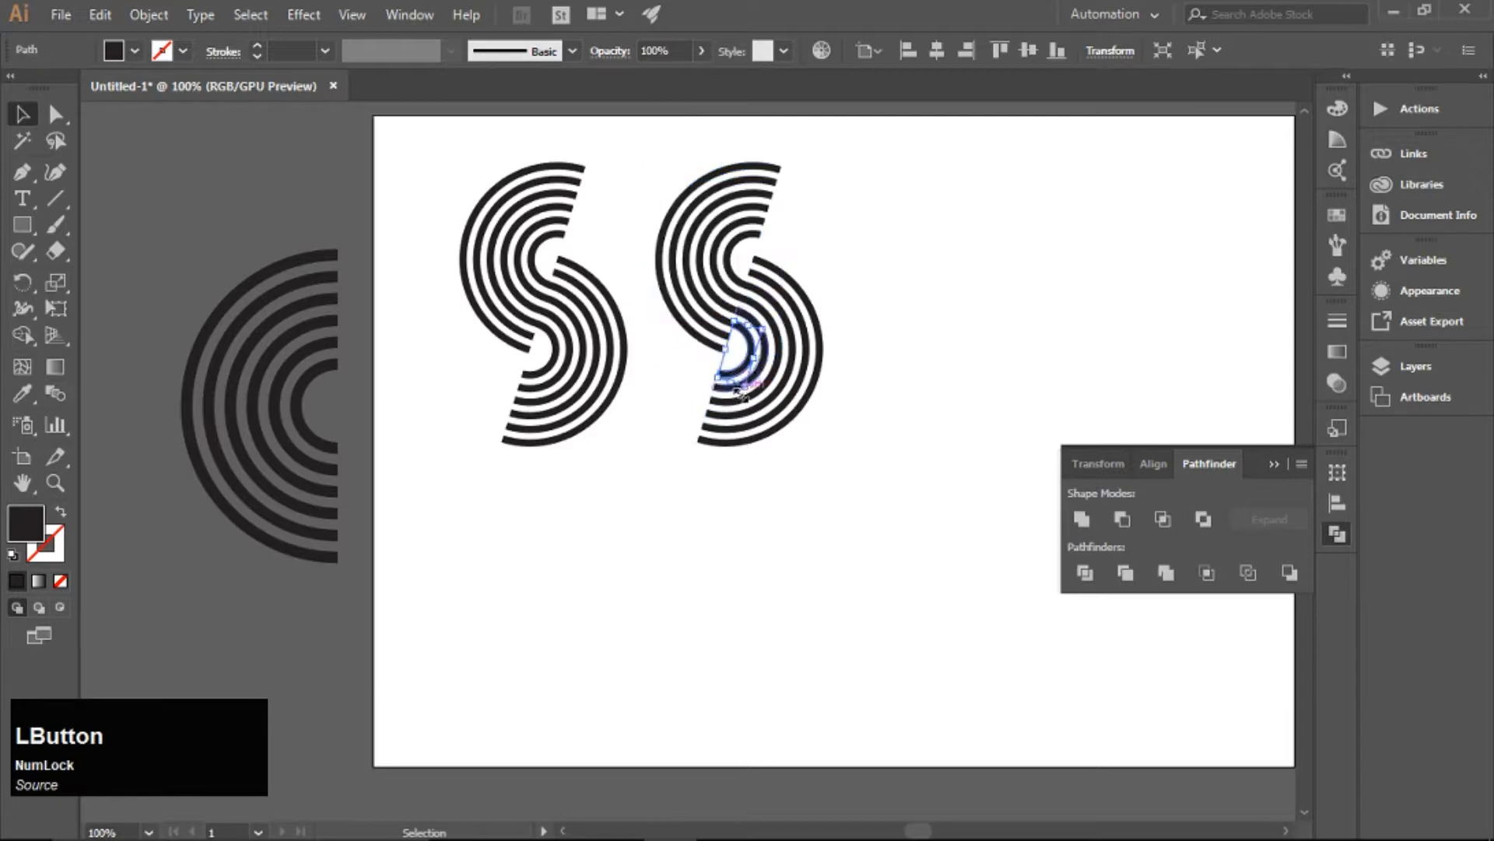
click(845, 416)
click(761, 433)
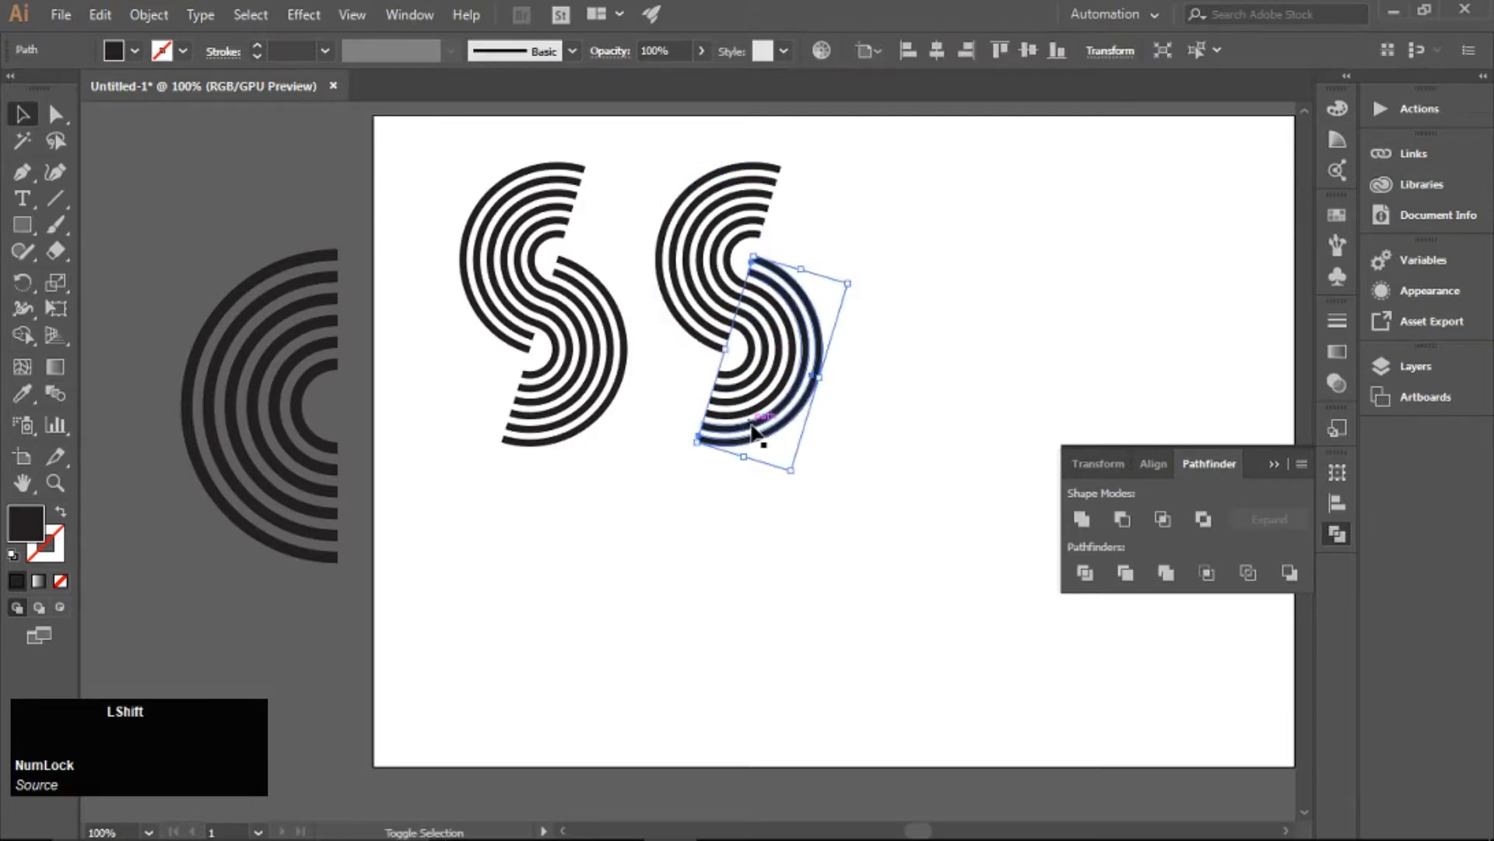
click(1204, 519)
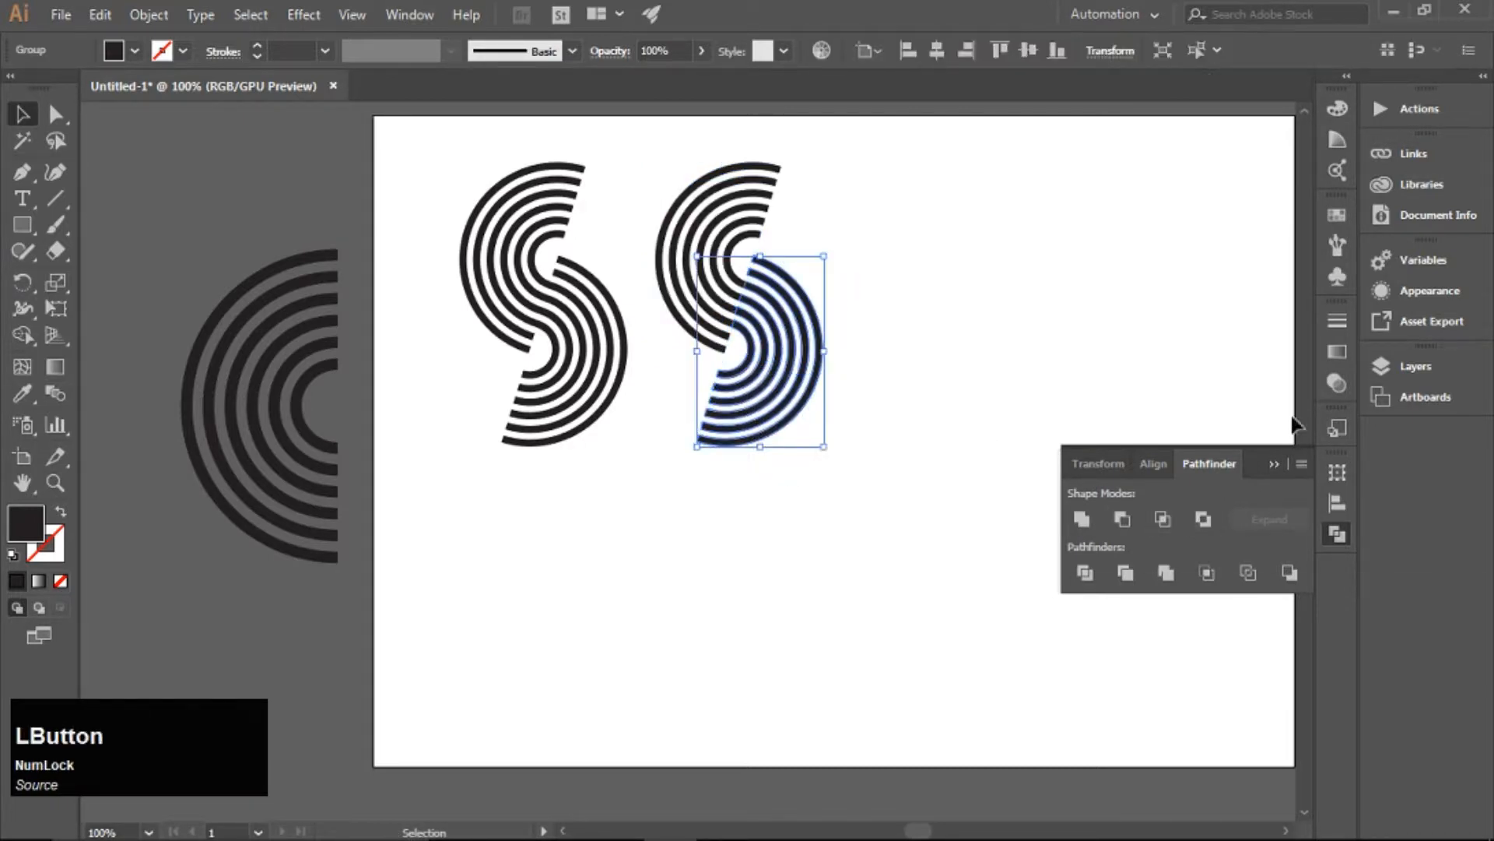
click(1274, 464)
Move both combined halves to the right and delete the leftover unfilled paths in their old place.
shift+click(740, 247)
drag(740, 247, 1019, 290)
drag(683, 170, 847, 524)
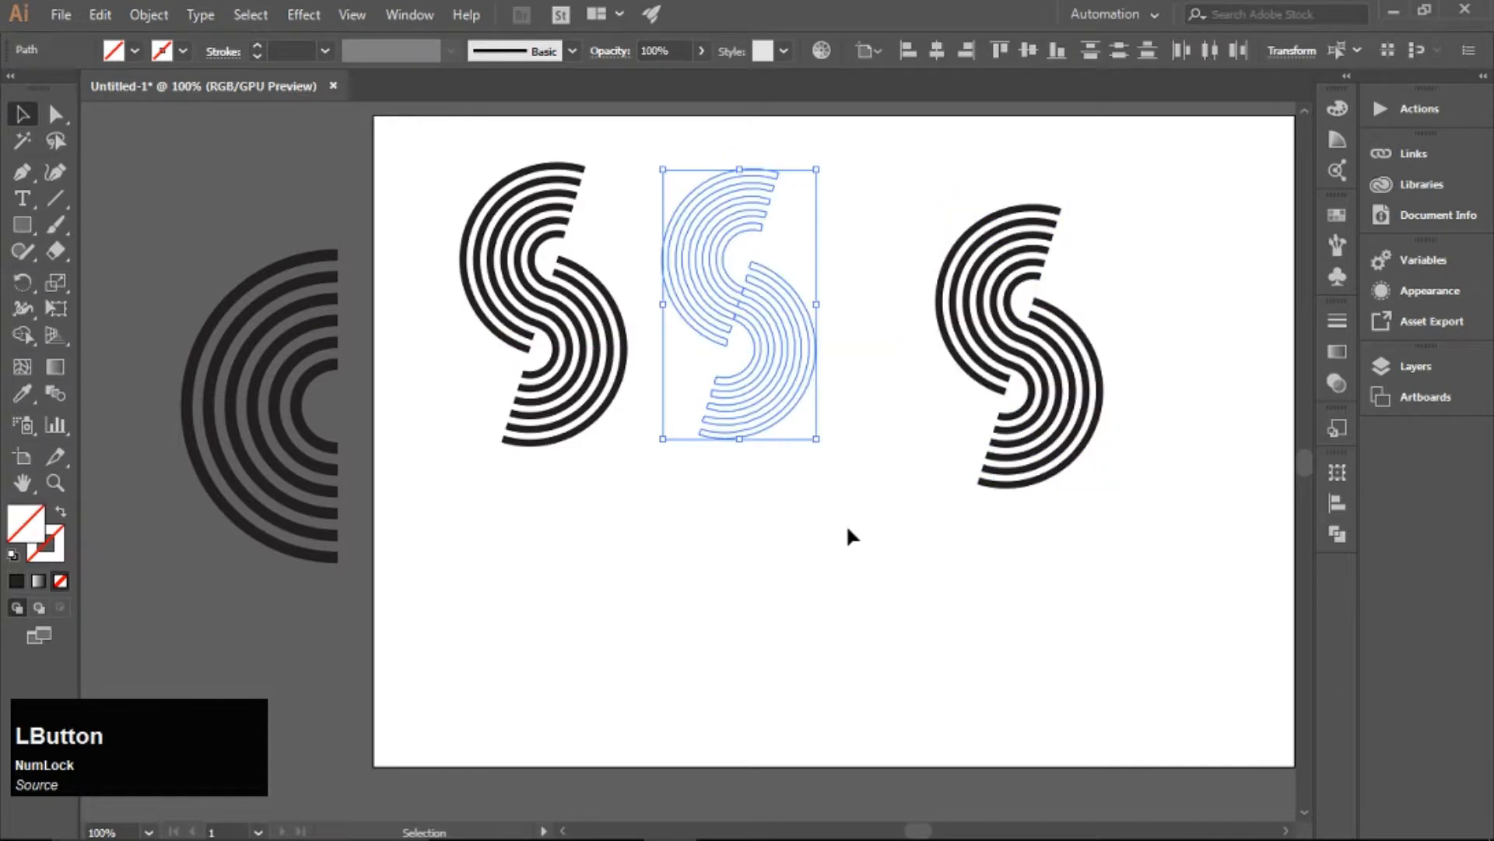
key(Delete)
Delete the original S group at the left, keeping the S made of combined halves.
drag(962, 345, 740, 307)
key(ctrl+z)
drag(1046, 517, 946, 327)
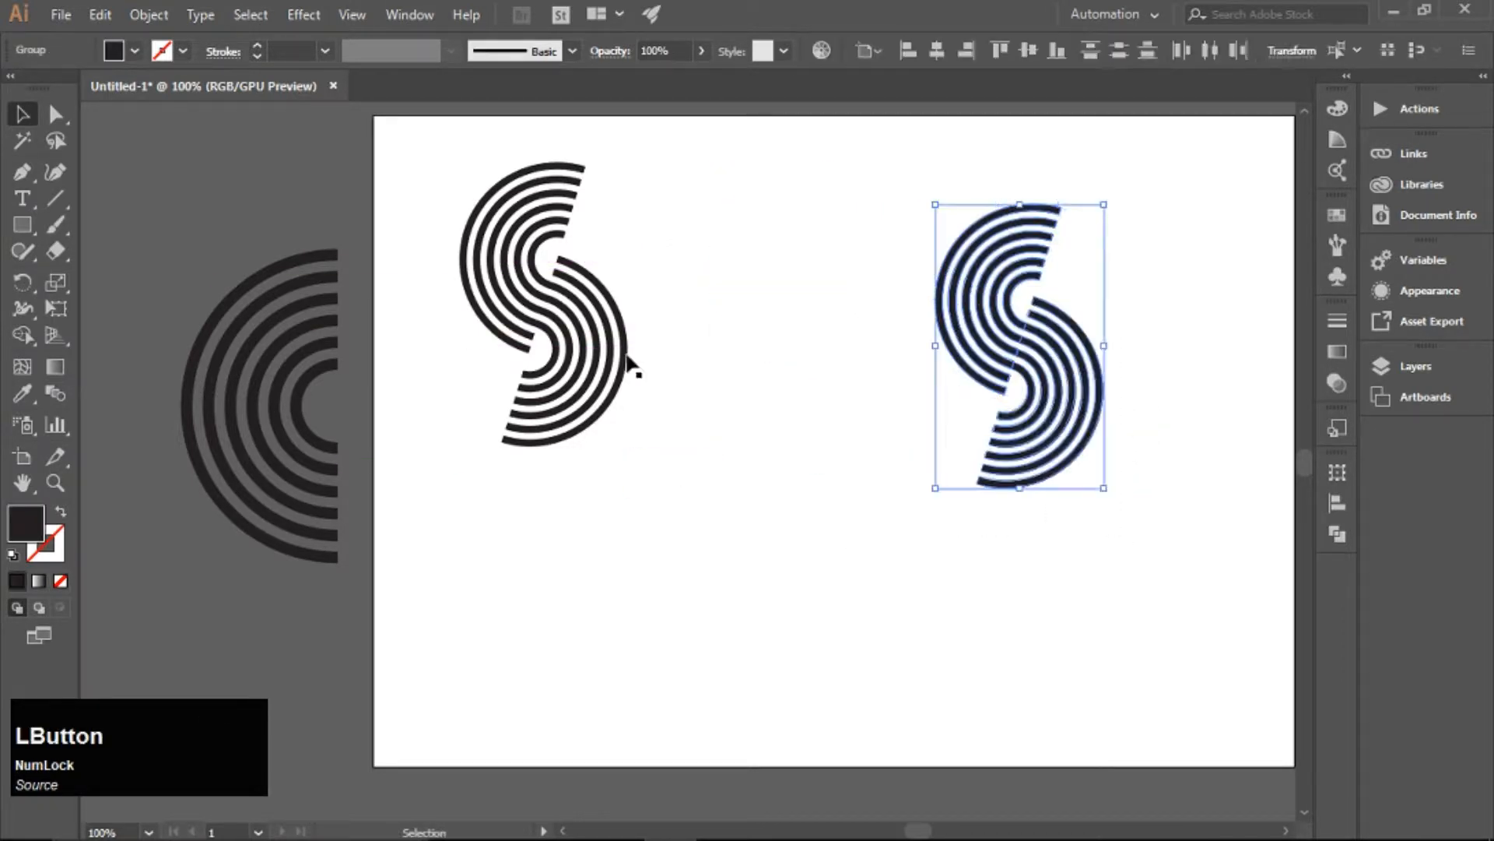
drag(633, 498, 633, 499)
key(Delete)
Duplicate the combined S to the artboard's upper left and move the other one closer beside it.
drag(1007, 427, 503, 380)
drag(1082, 472, 1086, 479)
drag(1032, 386, 808, 342)
click(886, 277)
Fill both halves of the right S with a linear white-to-black gradient, reversing it on the lower half.
click(804, 218)
click(1338, 351)
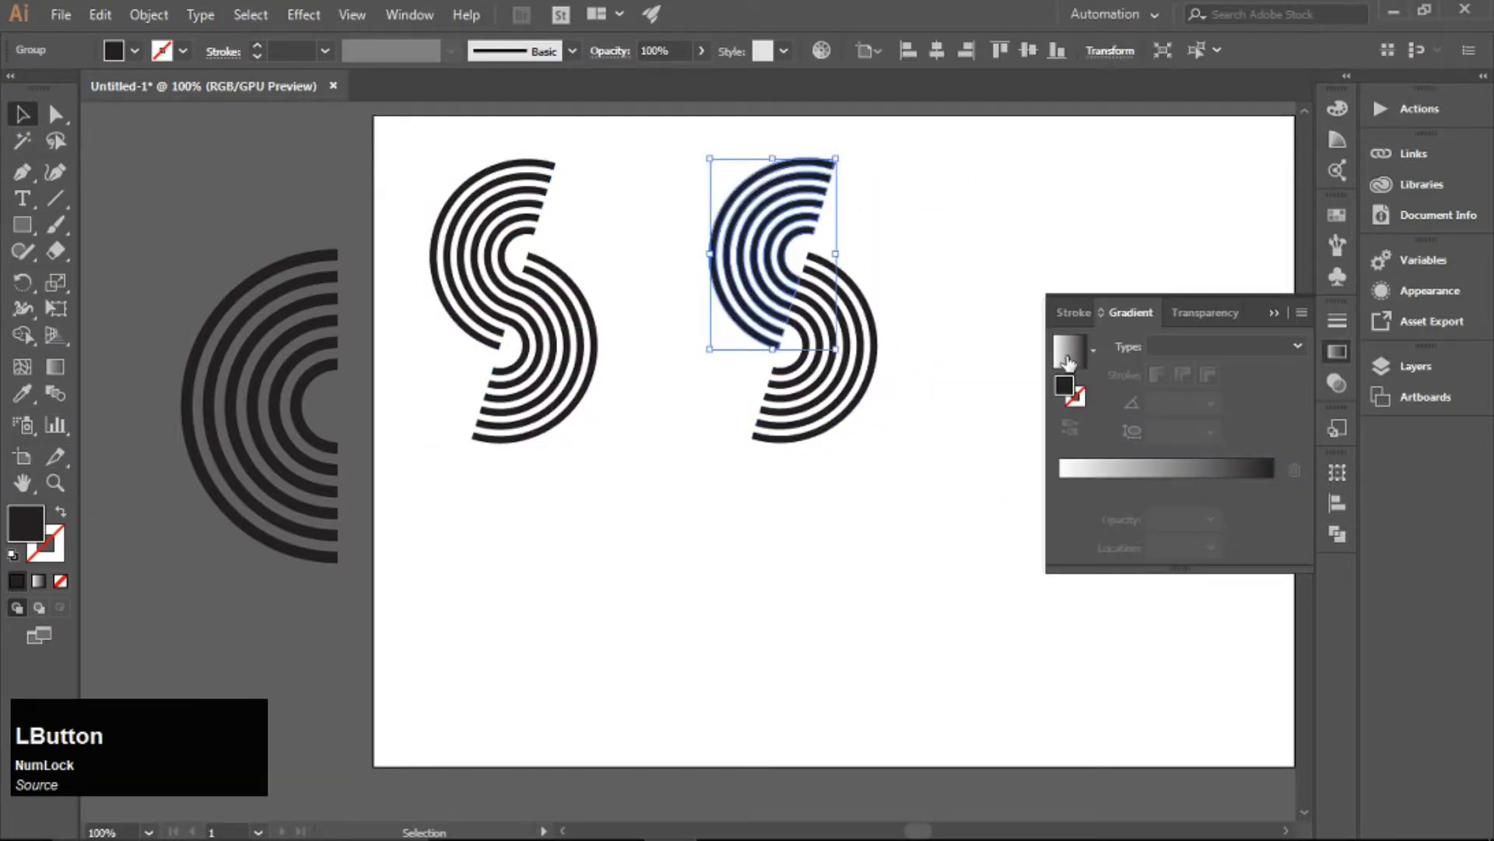
click(1067, 361)
click(867, 417)
click(1067, 358)
click(1069, 428)
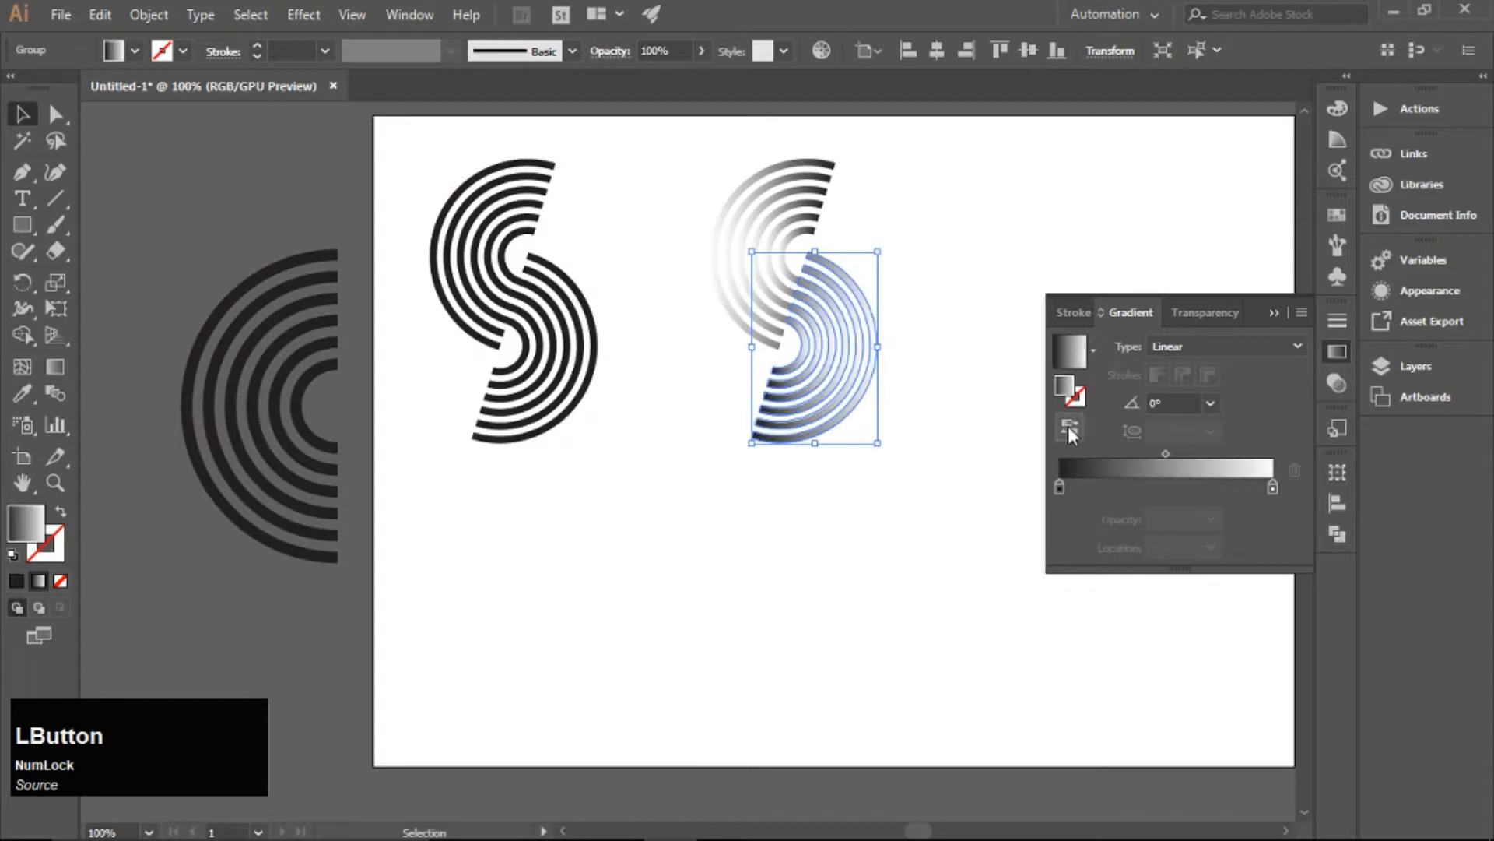
click(1273, 312)
click(1151, 327)
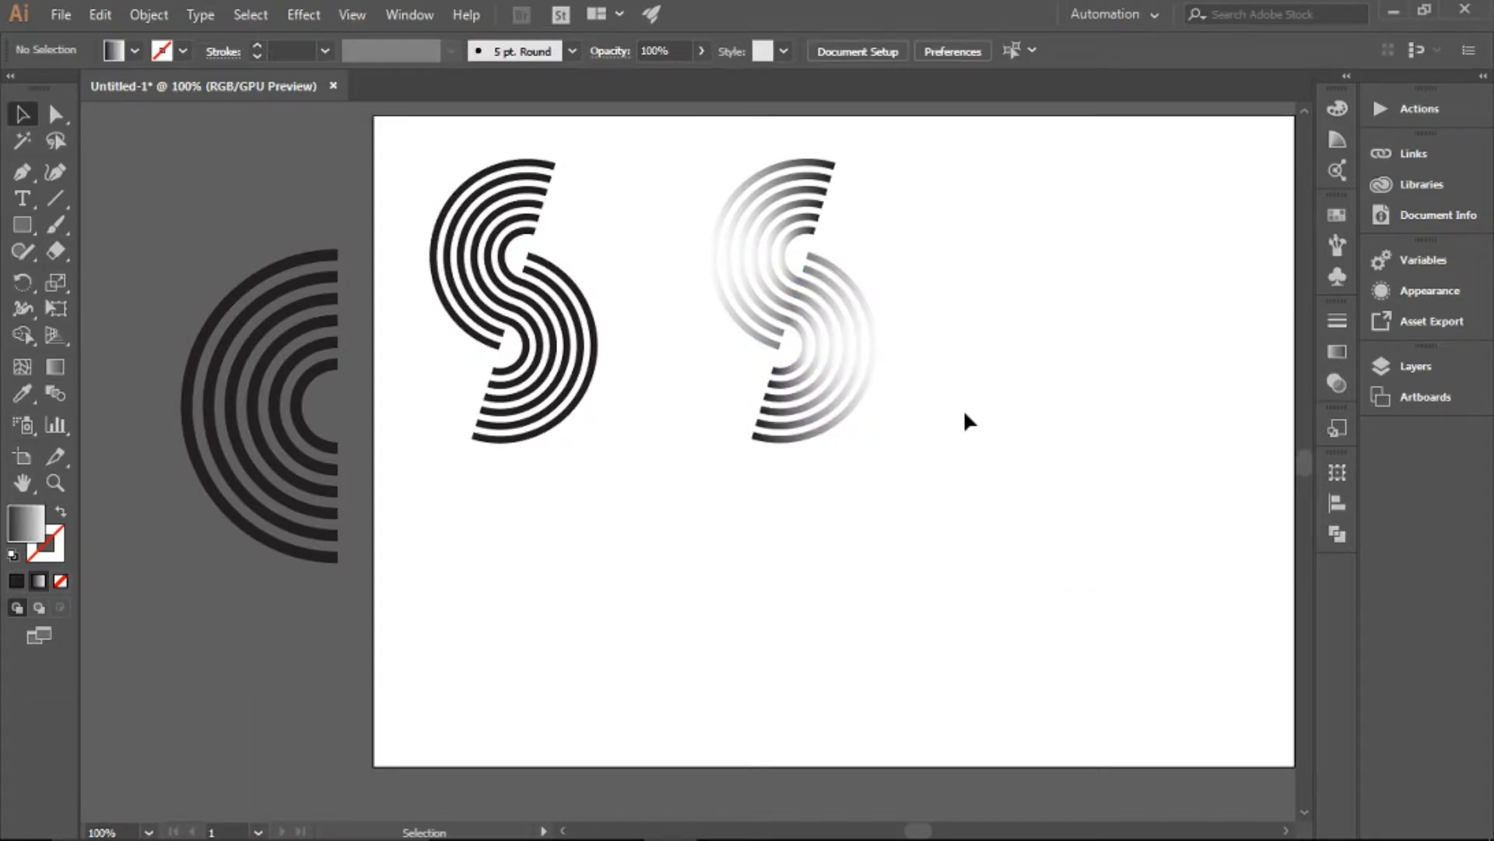
Duplicate both halves of the gradient S into the empty area below the black S.
drag(666, 147, 548, 657)
click(660, 366)
click(816, 346)
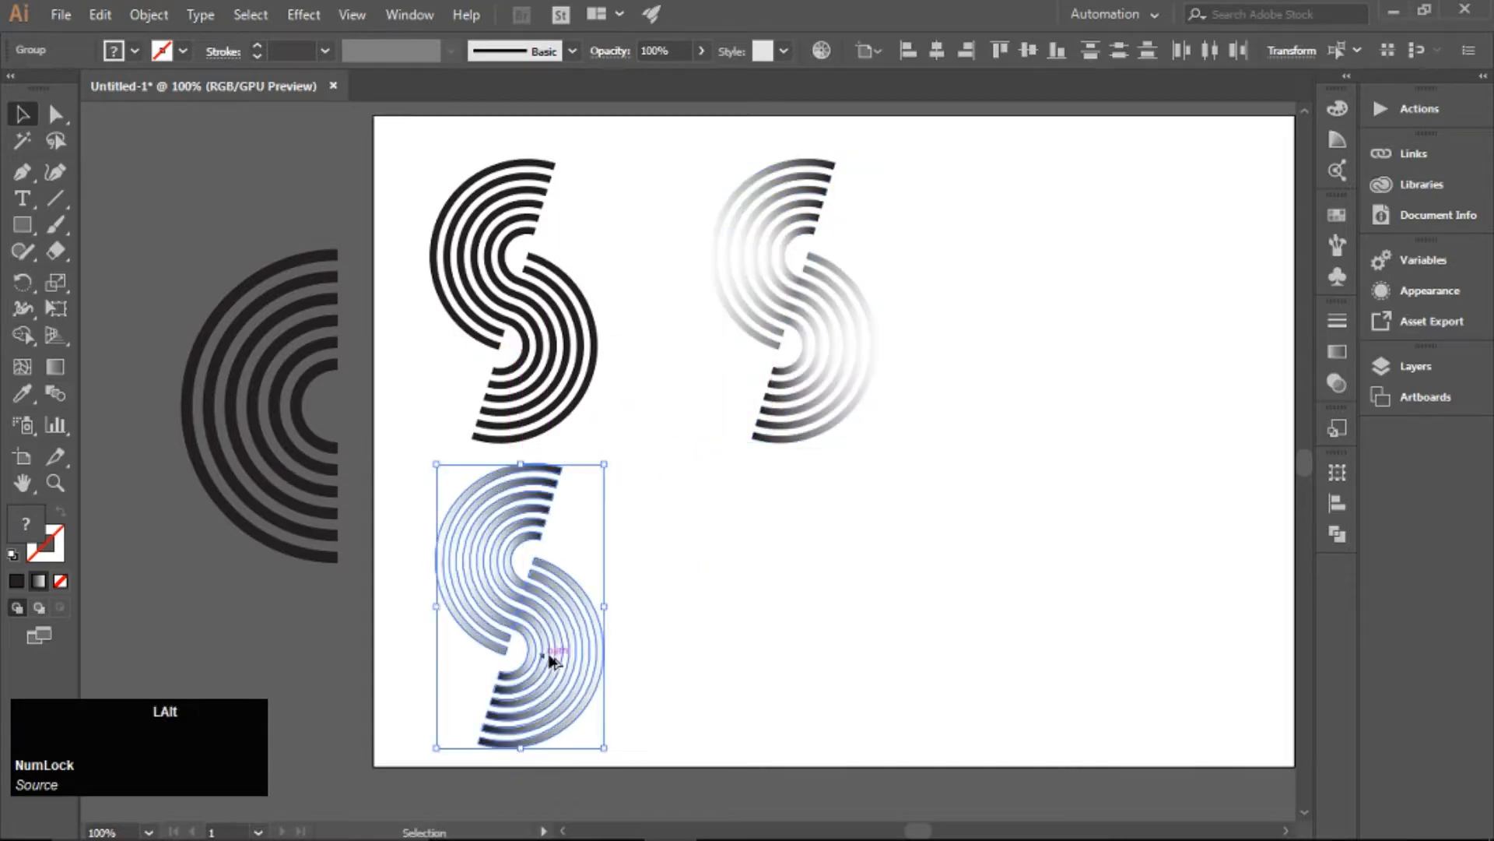
Shift the upper black S and the upper gradient S up and left toward the artboard's corner.
click(544, 402)
shift+click(504, 294)
drag(506, 295, 472, 266)
click(824, 422)
drag(825, 429, 758, 393)
click(589, 601)
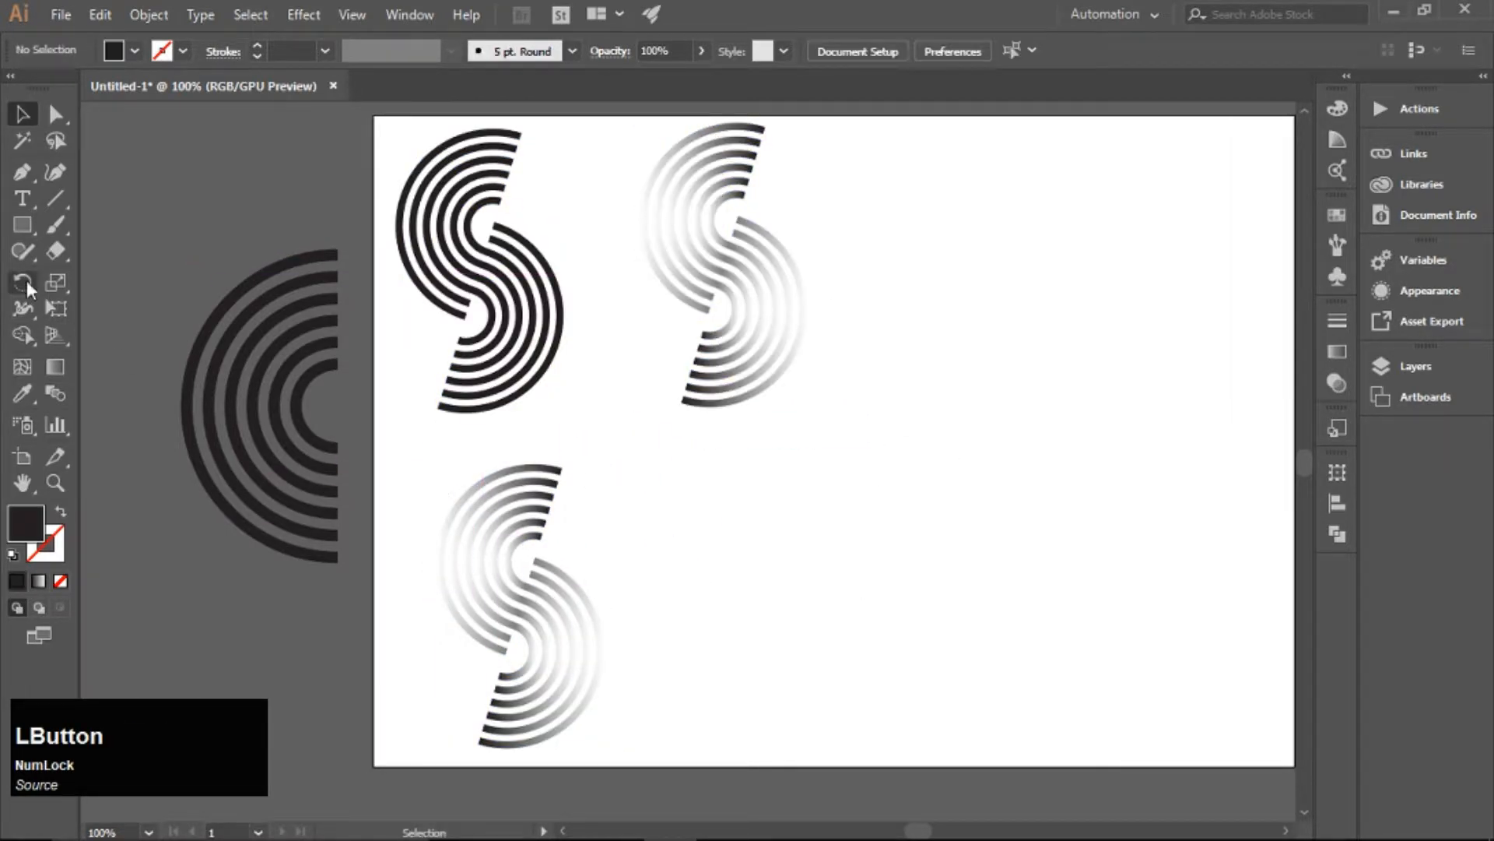
Draw a rectangle covering the lower gradient S, fill it with light orange and send it to the back.
drag(387, 440, 671, 766)
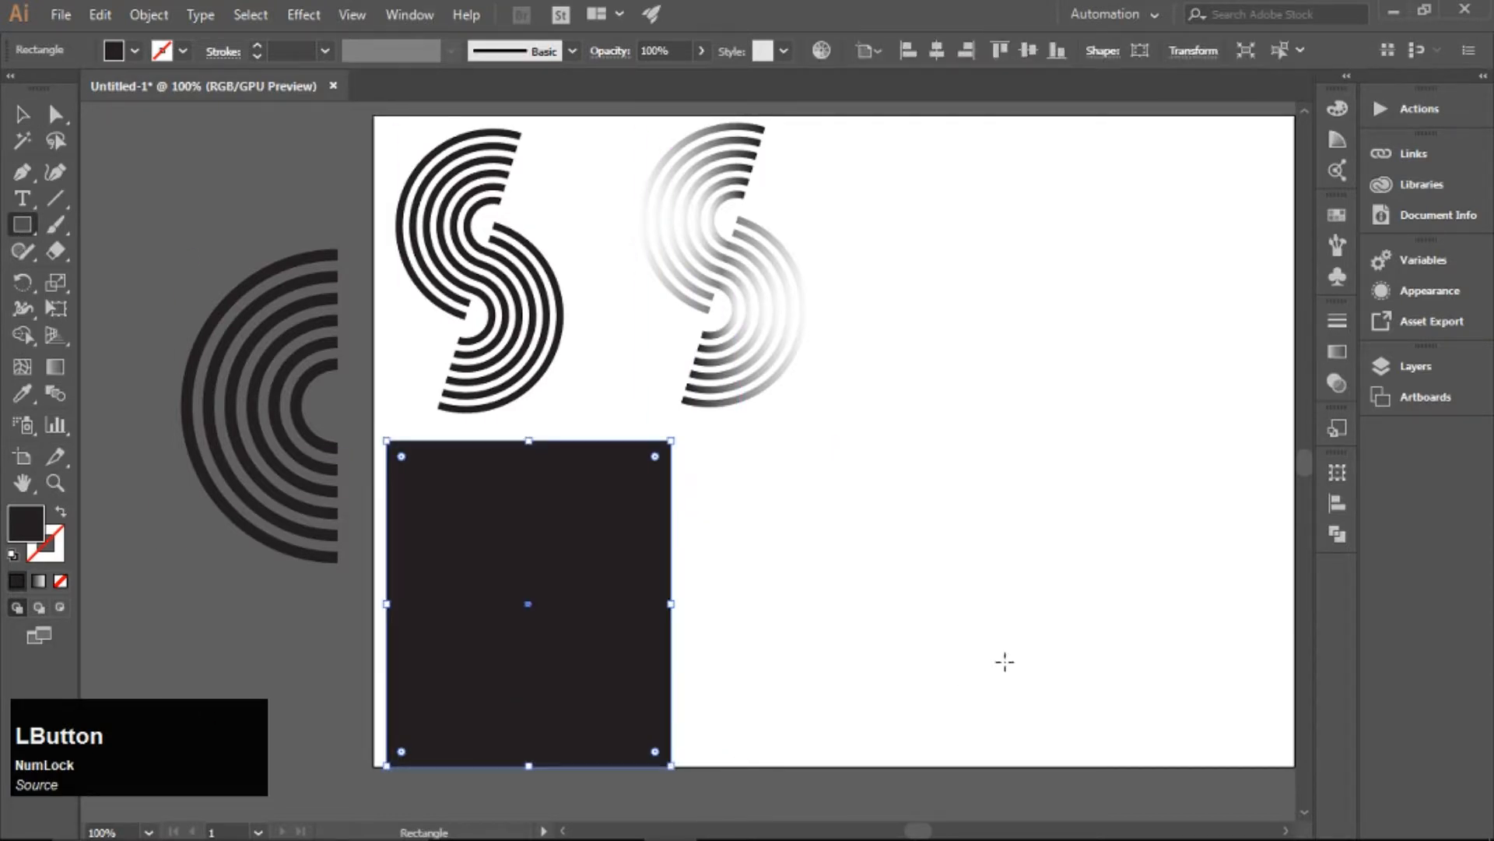
key(v)
click(1337, 214)
click(1278, 274)
right_click(494, 567)
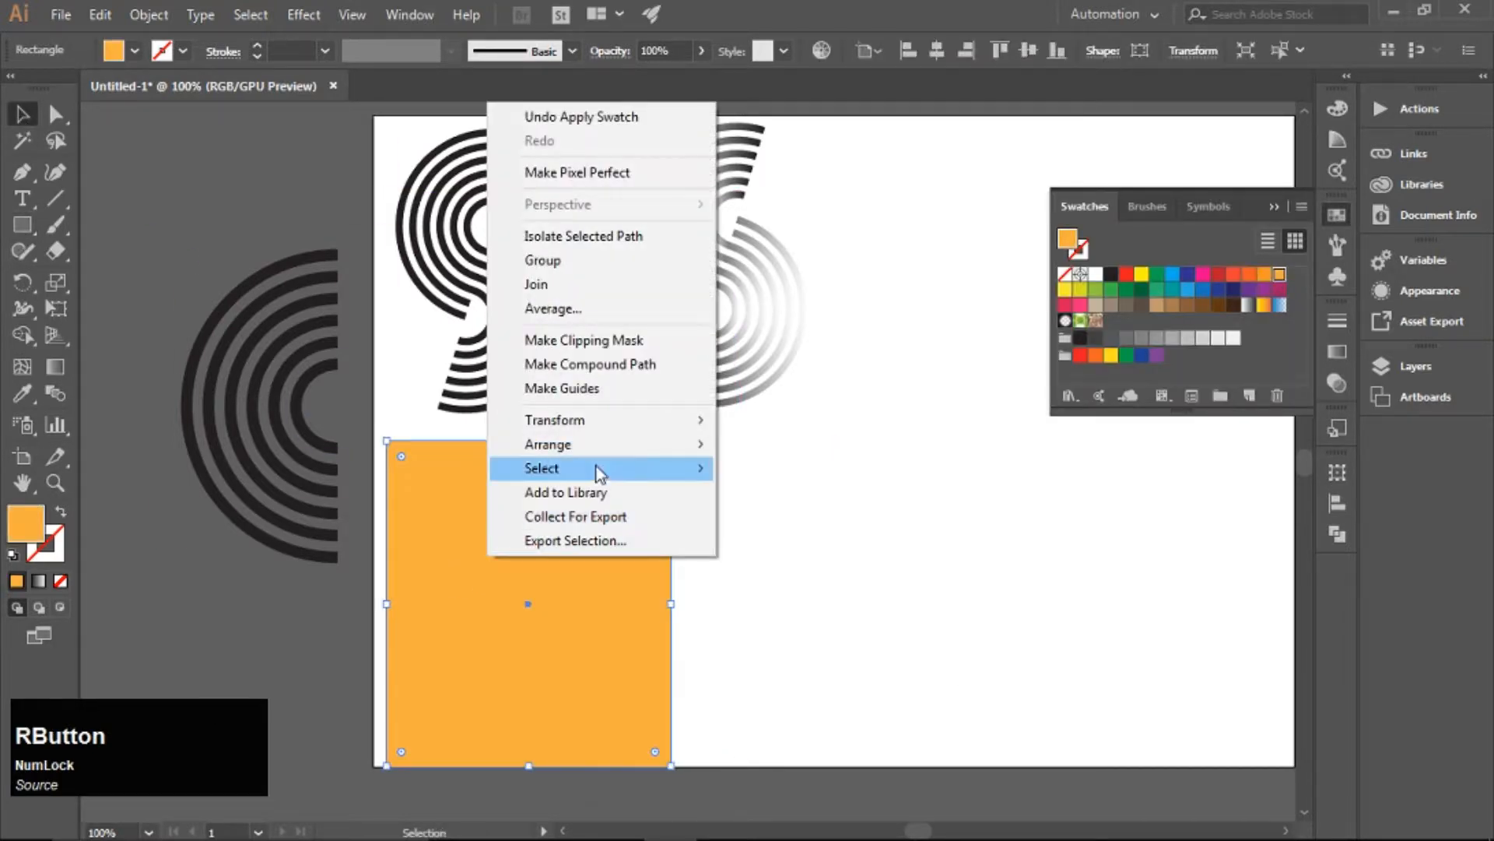
click(829, 516)
Try dark grey and black swatches as the fill of the background rectangle.
click(1095, 337)
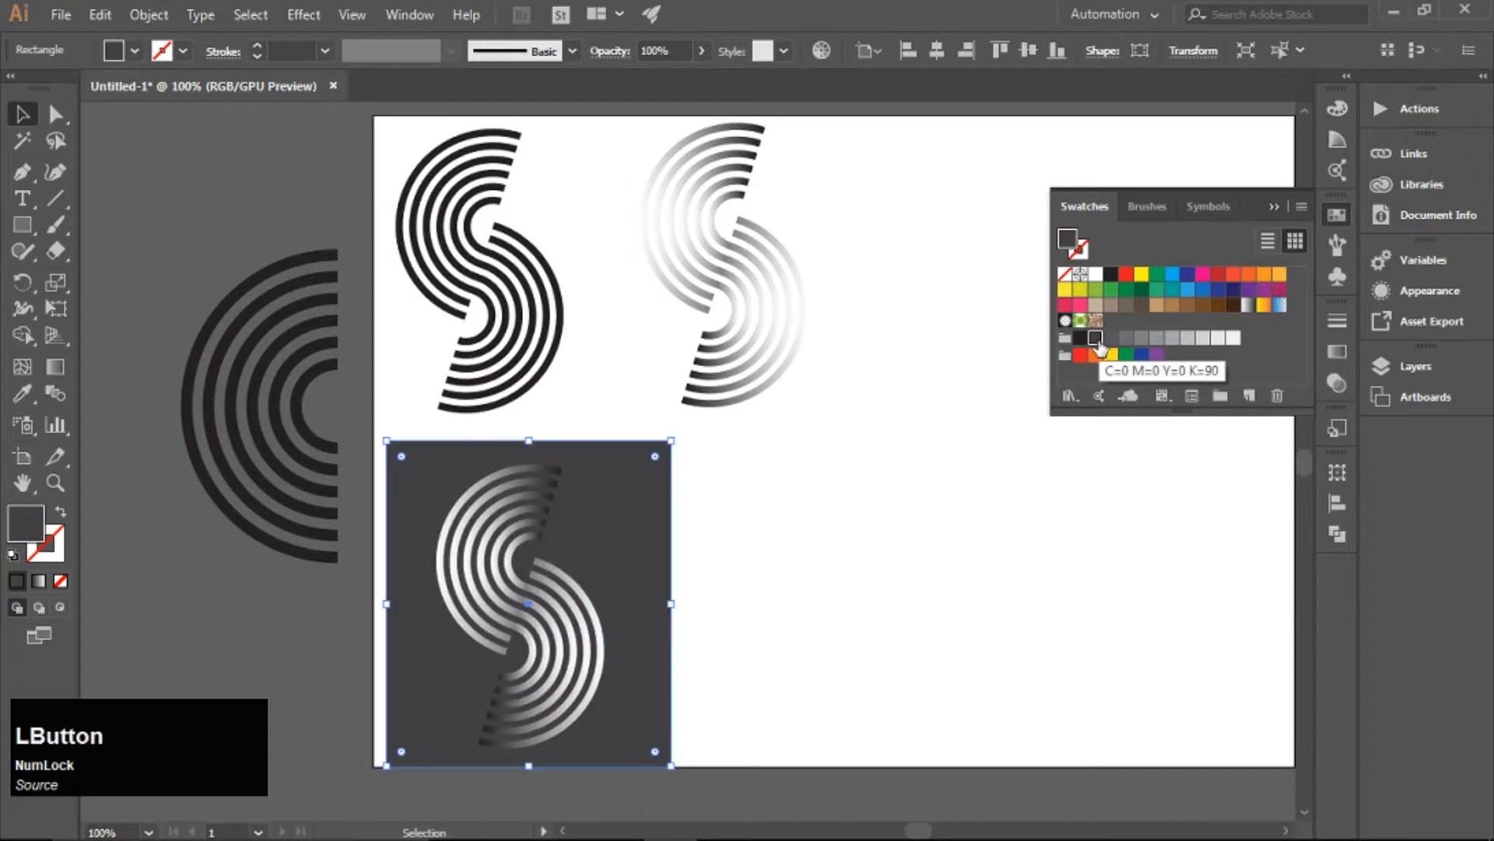
click(1111, 337)
click(1081, 338)
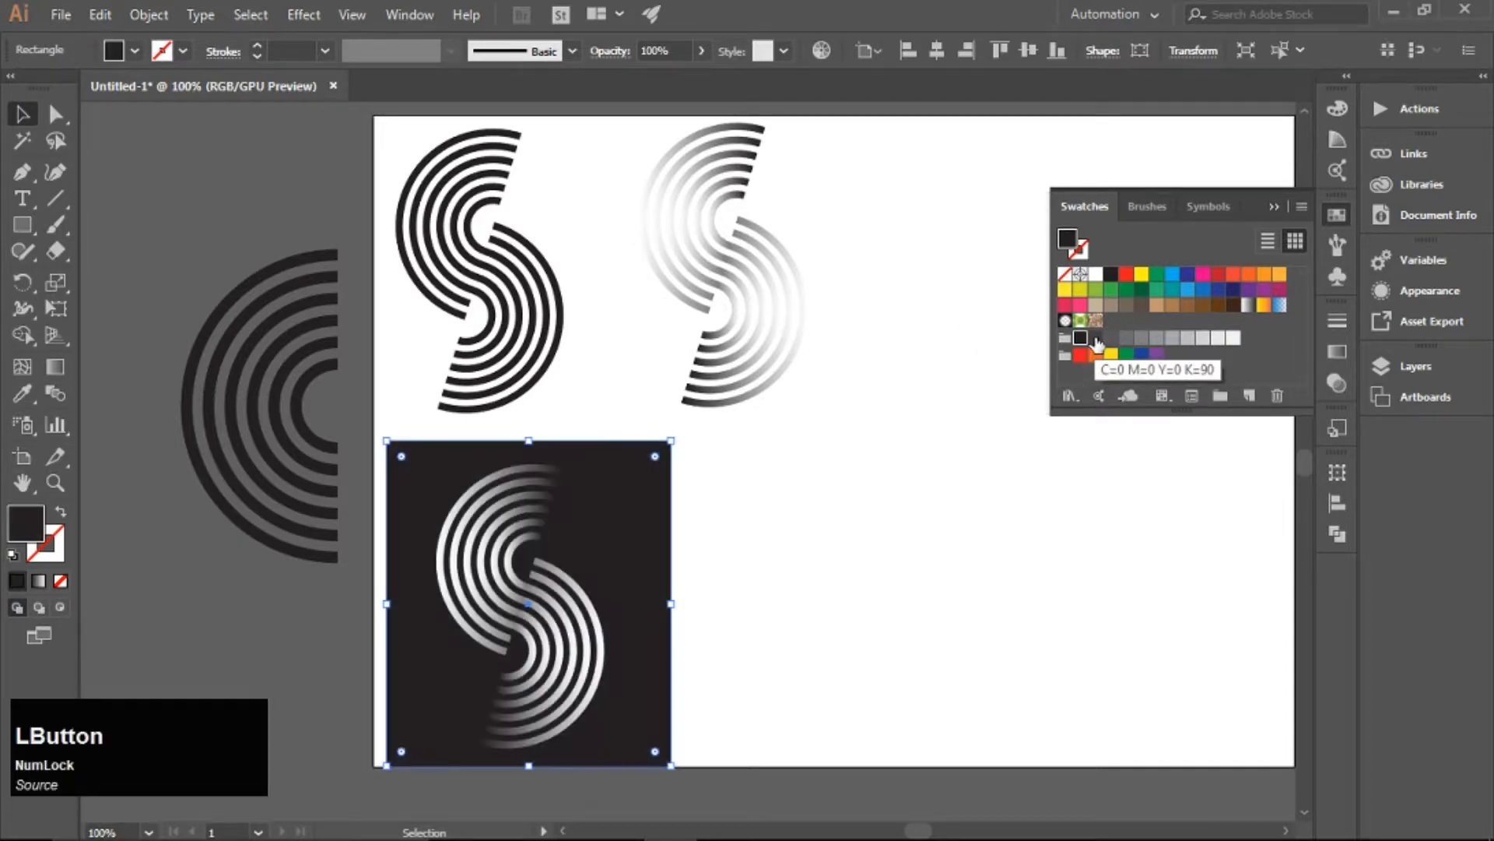
click(1096, 338)
Fill the background rectangle with the orange swatch C=0 M=50 Y=100 K=0 and deselect it.
click(1264, 274)
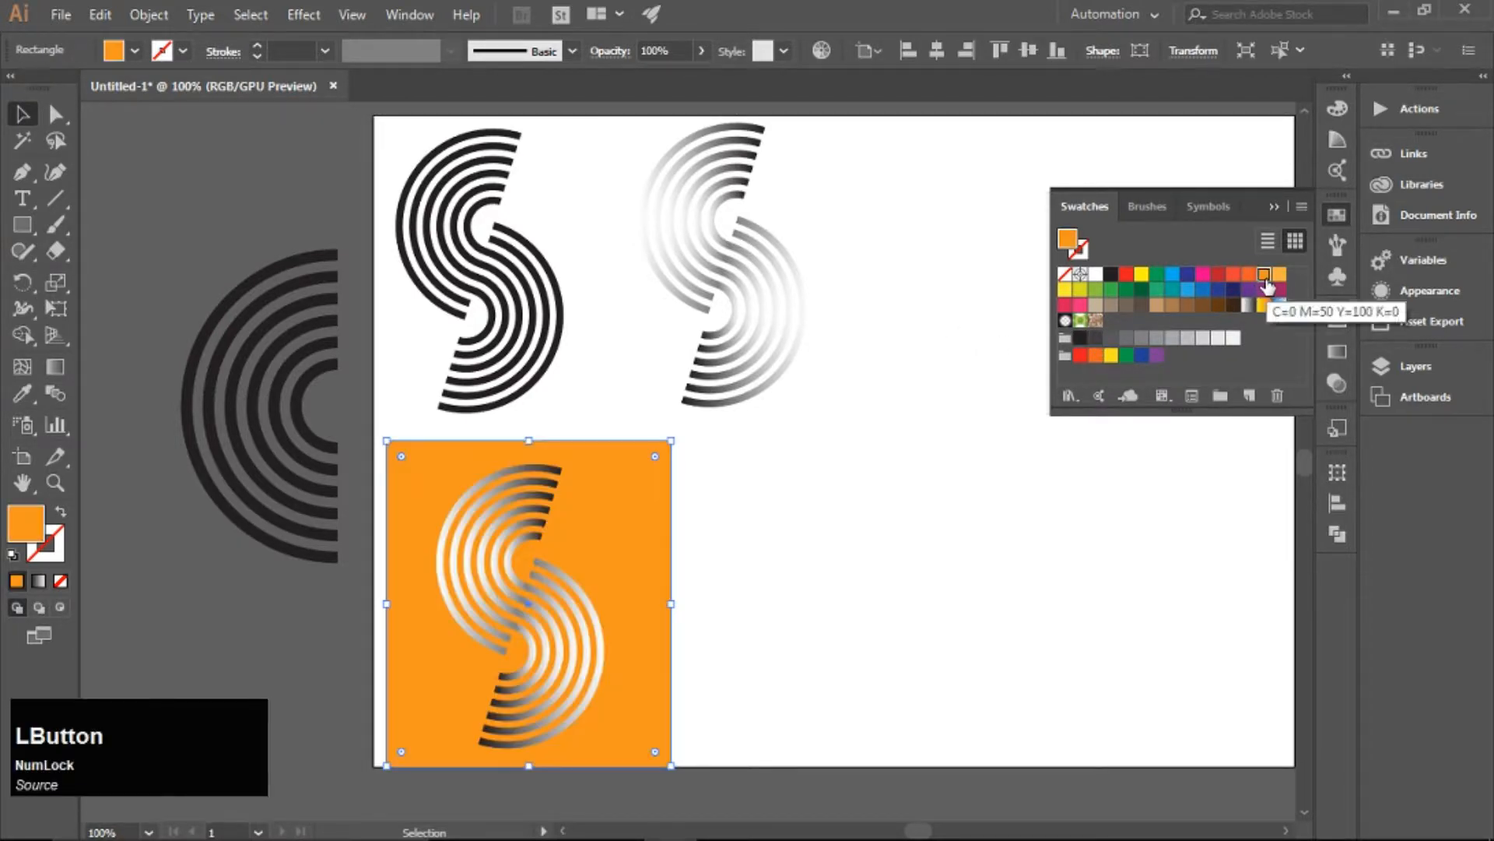
click(846, 518)
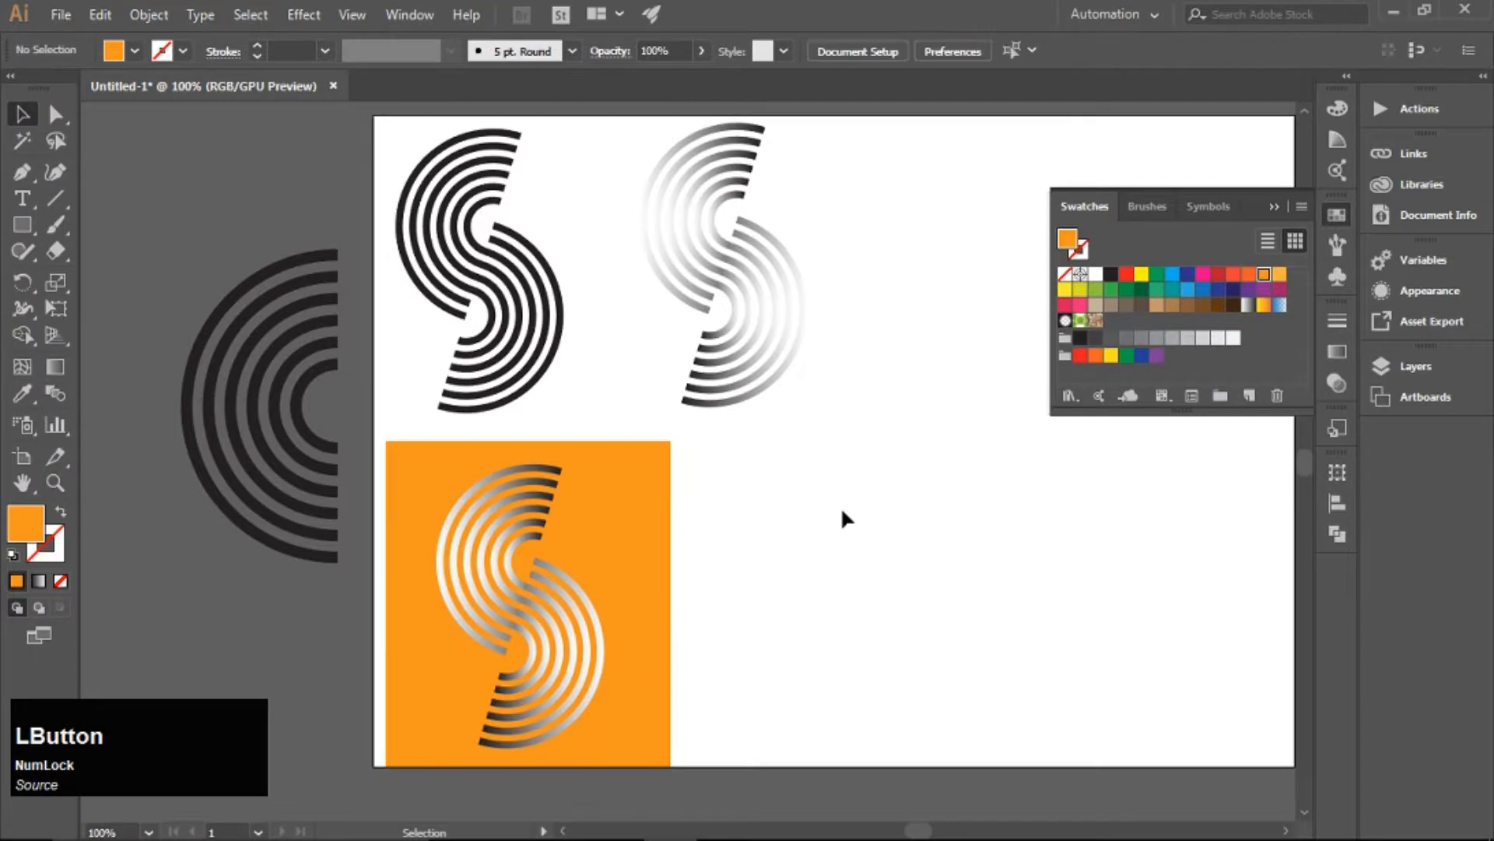
click(624, 541)
click(1180, 554)
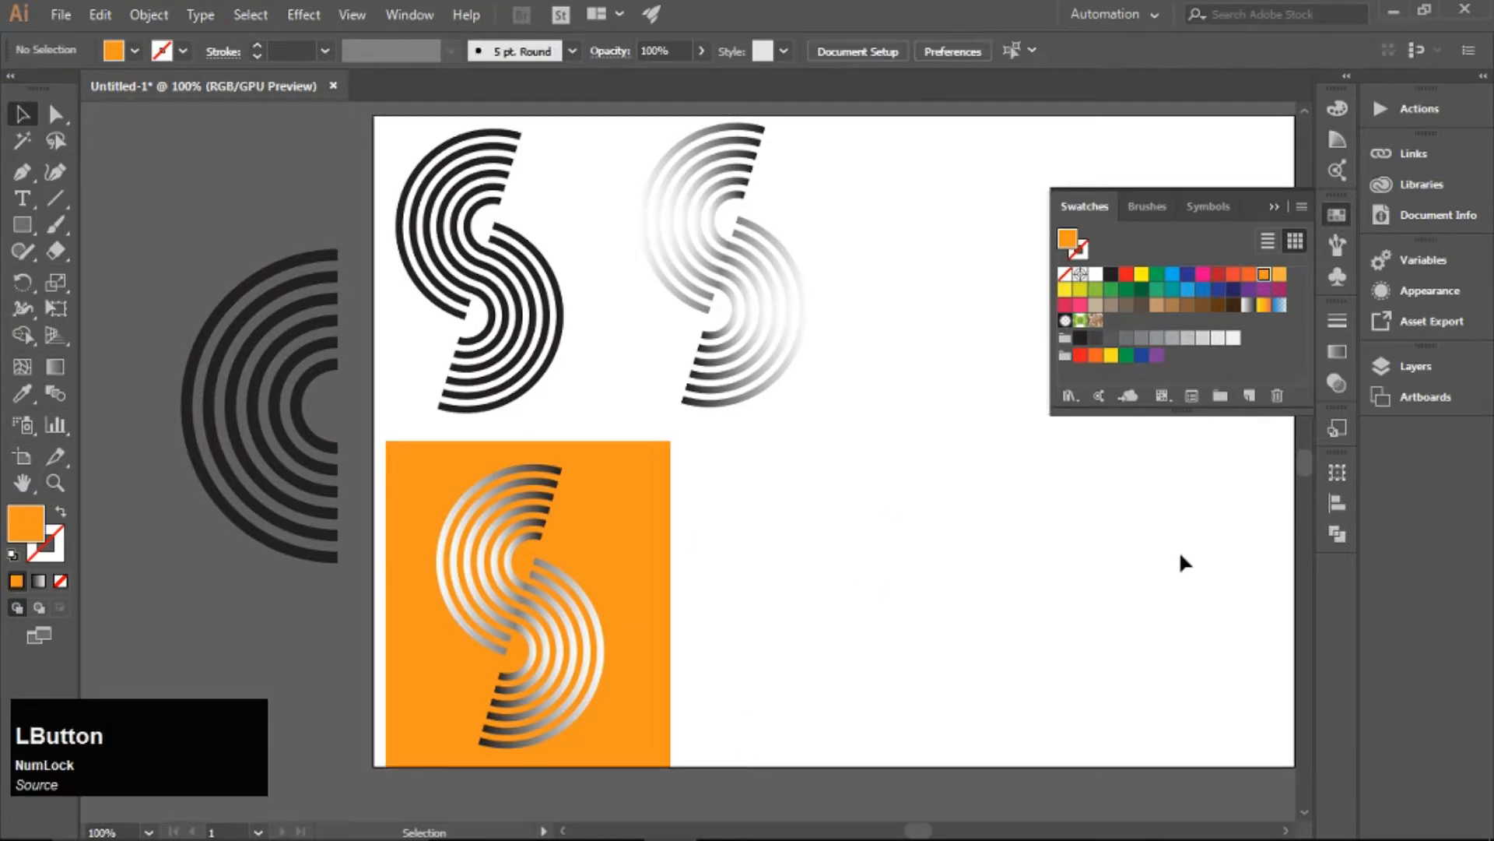
Duplicate the upper half of the lower gradient S into the empty area beside the orange rectangle.
click(1277, 204)
drag(492, 590, 799, 592)
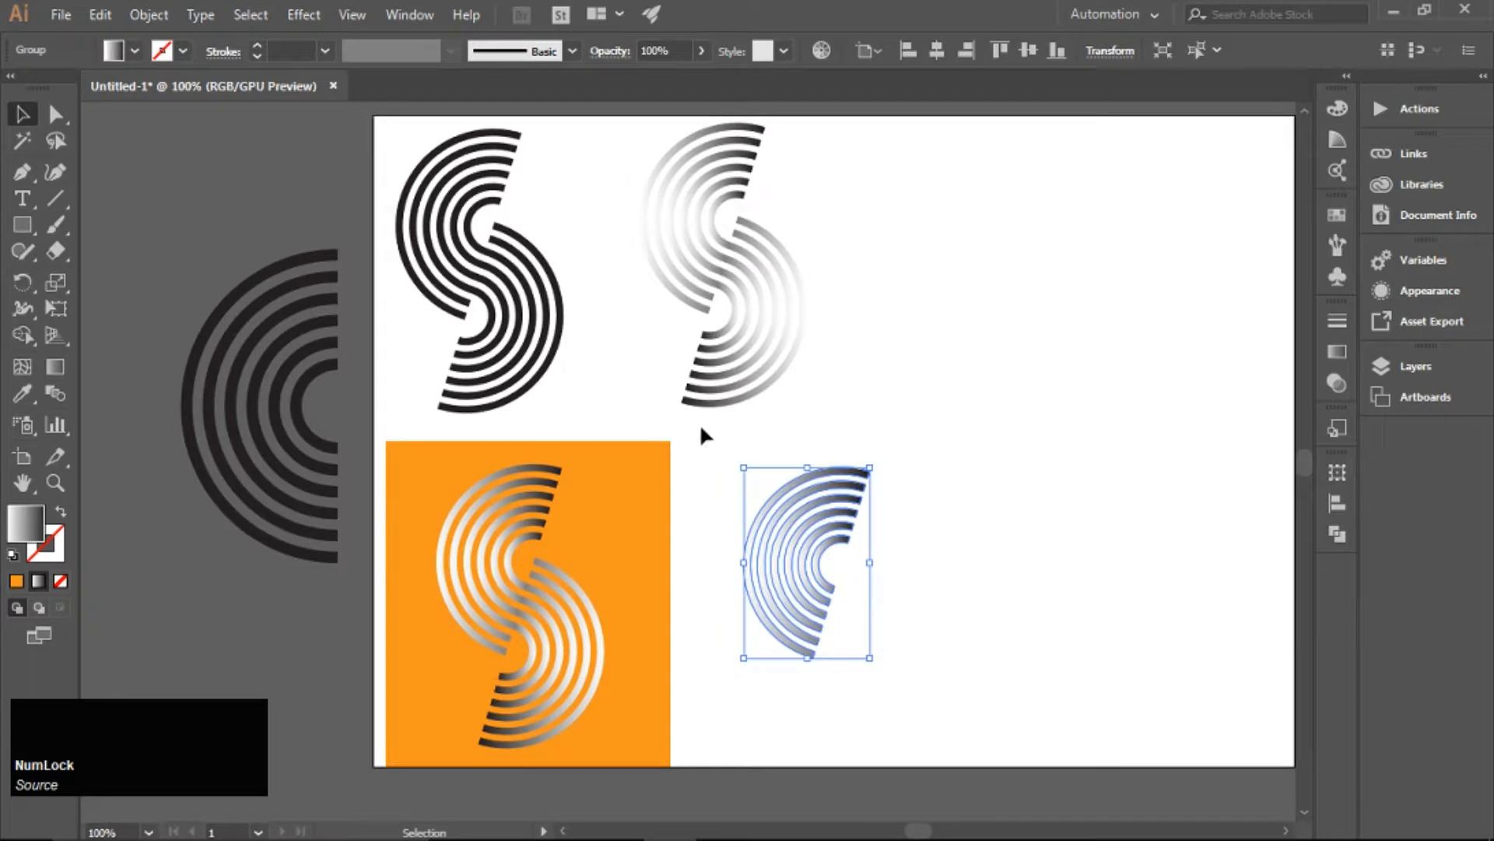
Preview the Scribble effect on the duplicated gradient half with lower curviness, and cancel it.
click(301, 20)
mouse_move(325, 143)
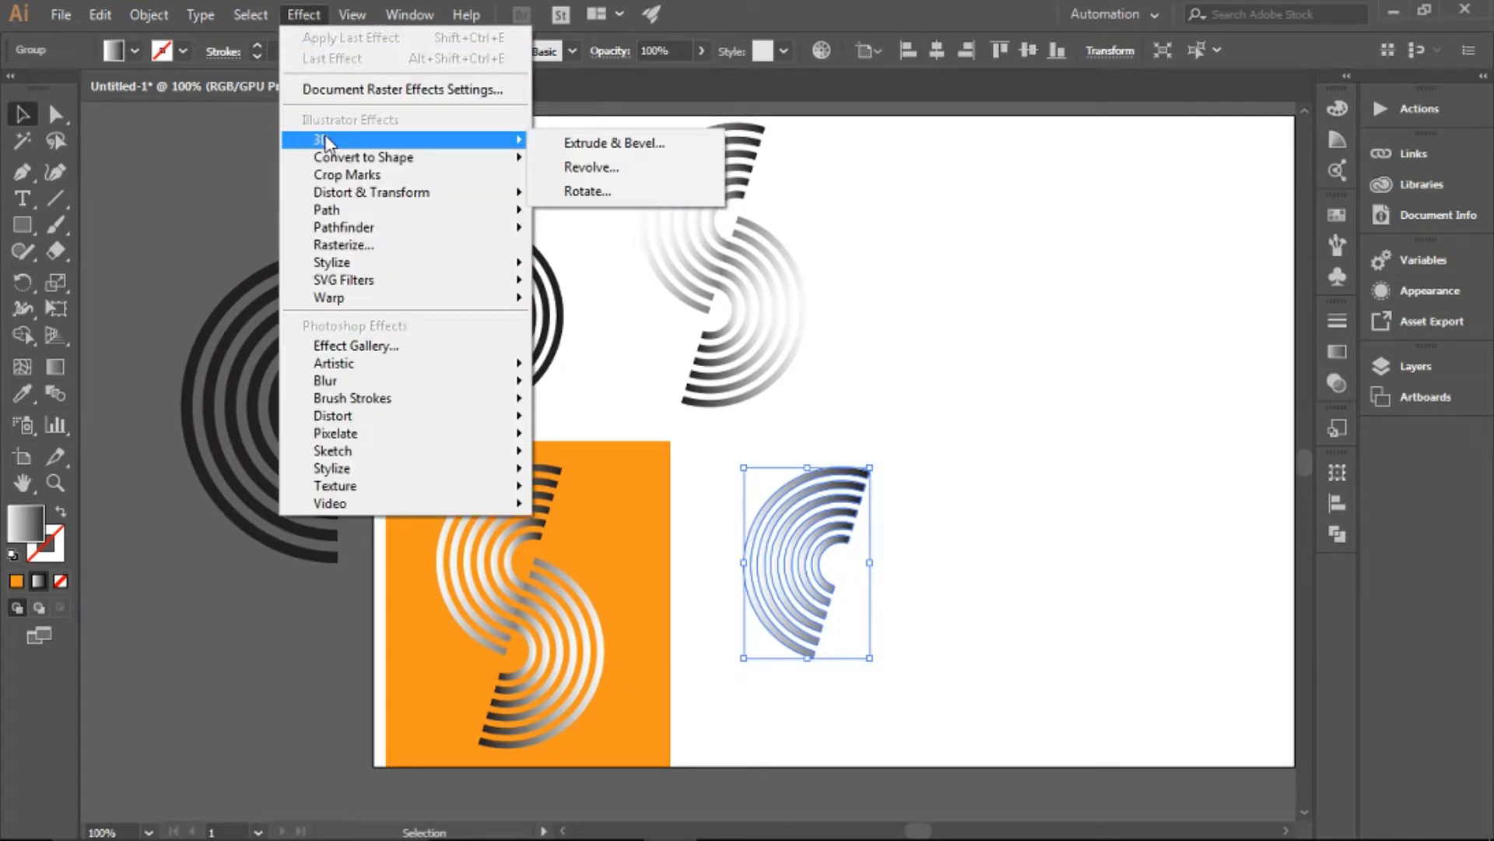
mouse_move(335, 262)
click(588, 386)
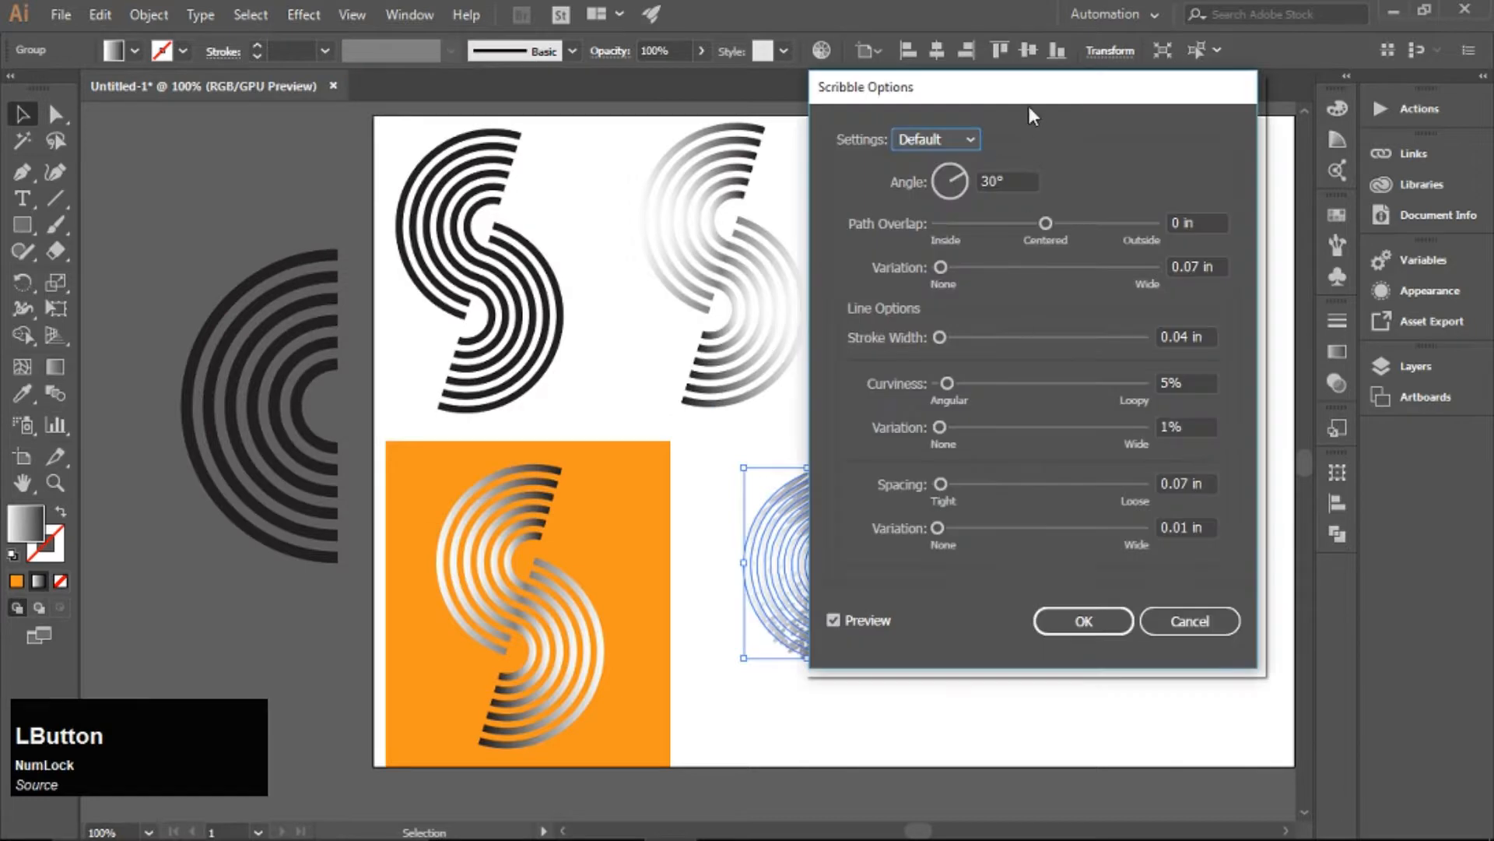
drag(1096, 95, 1298, 96)
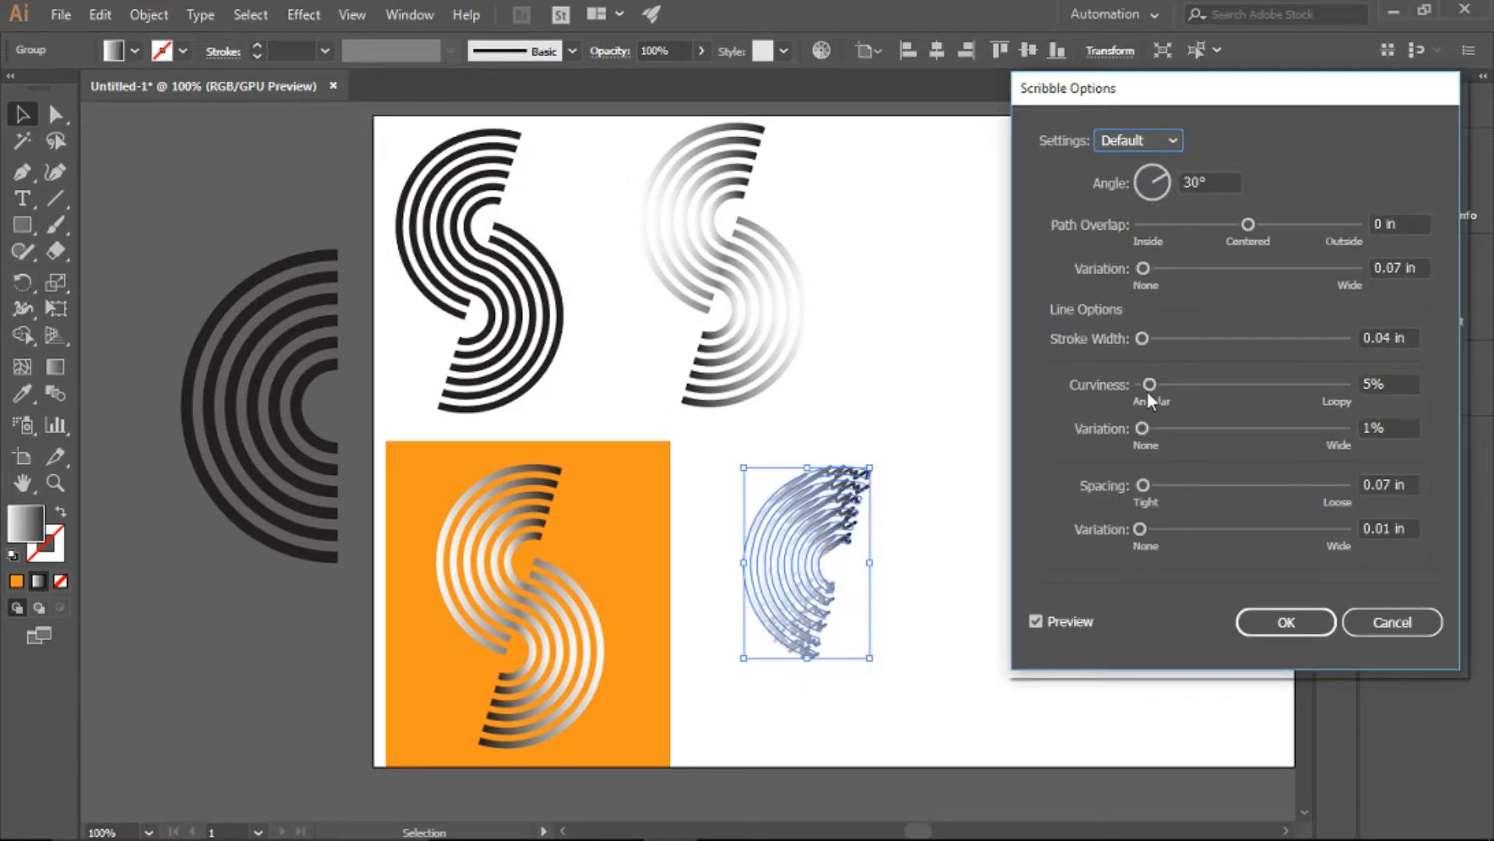
drag(1149, 386, 1137, 388)
click(1393, 623)
Apply the Zig Zag effect to the duplicated gradient half with absolute size 0.03 in, 21 ridges per segment and corner points.
click(303, 14)
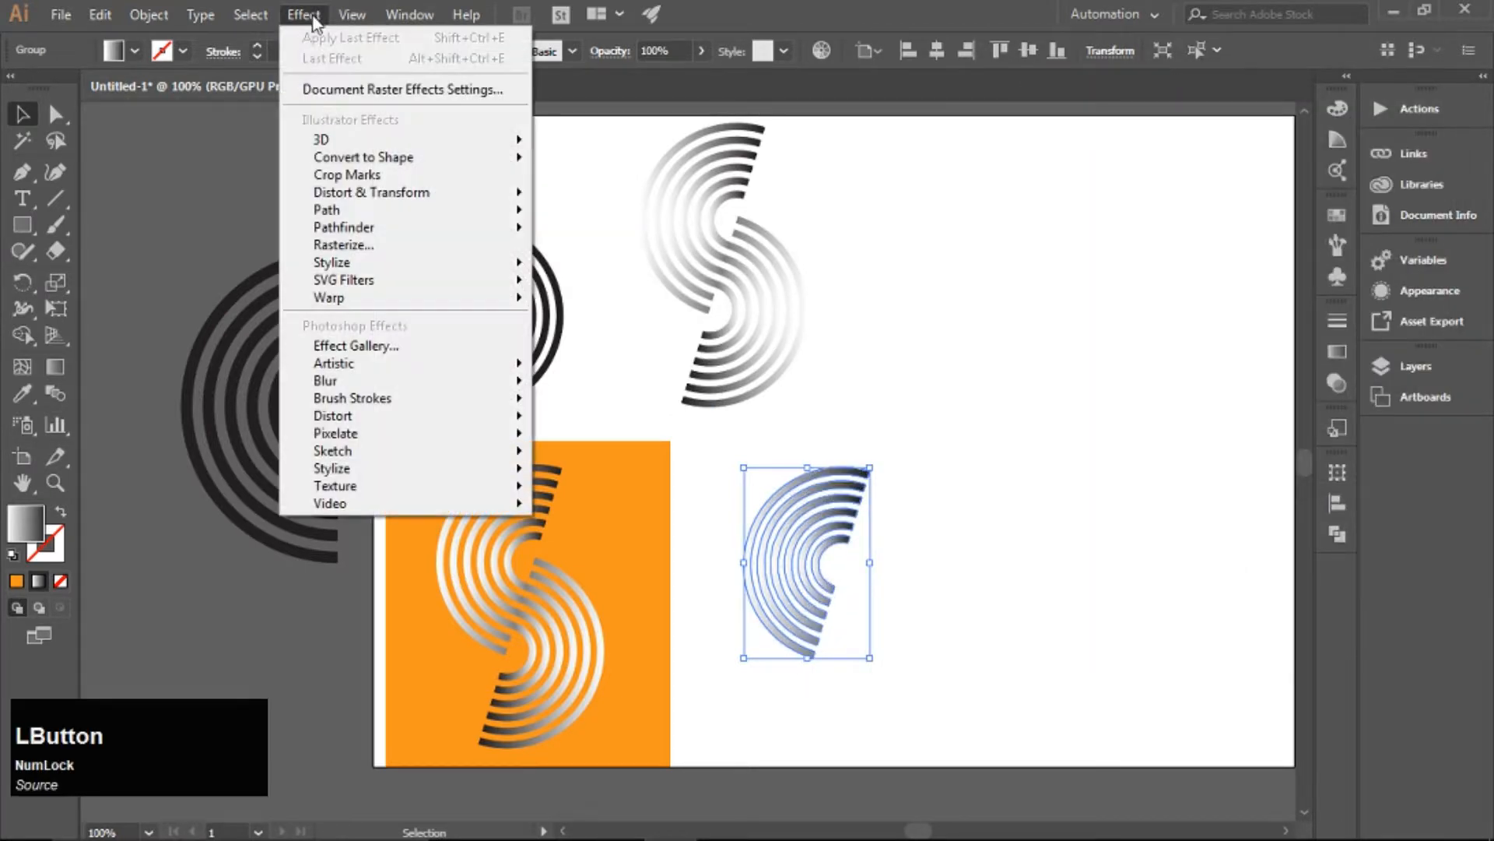
mouse_move(400, 192)
click(607, 343)
drag(973, 396, 1066, 186)
click(1010, 468)
drag(1115, 266, 1105, 265)
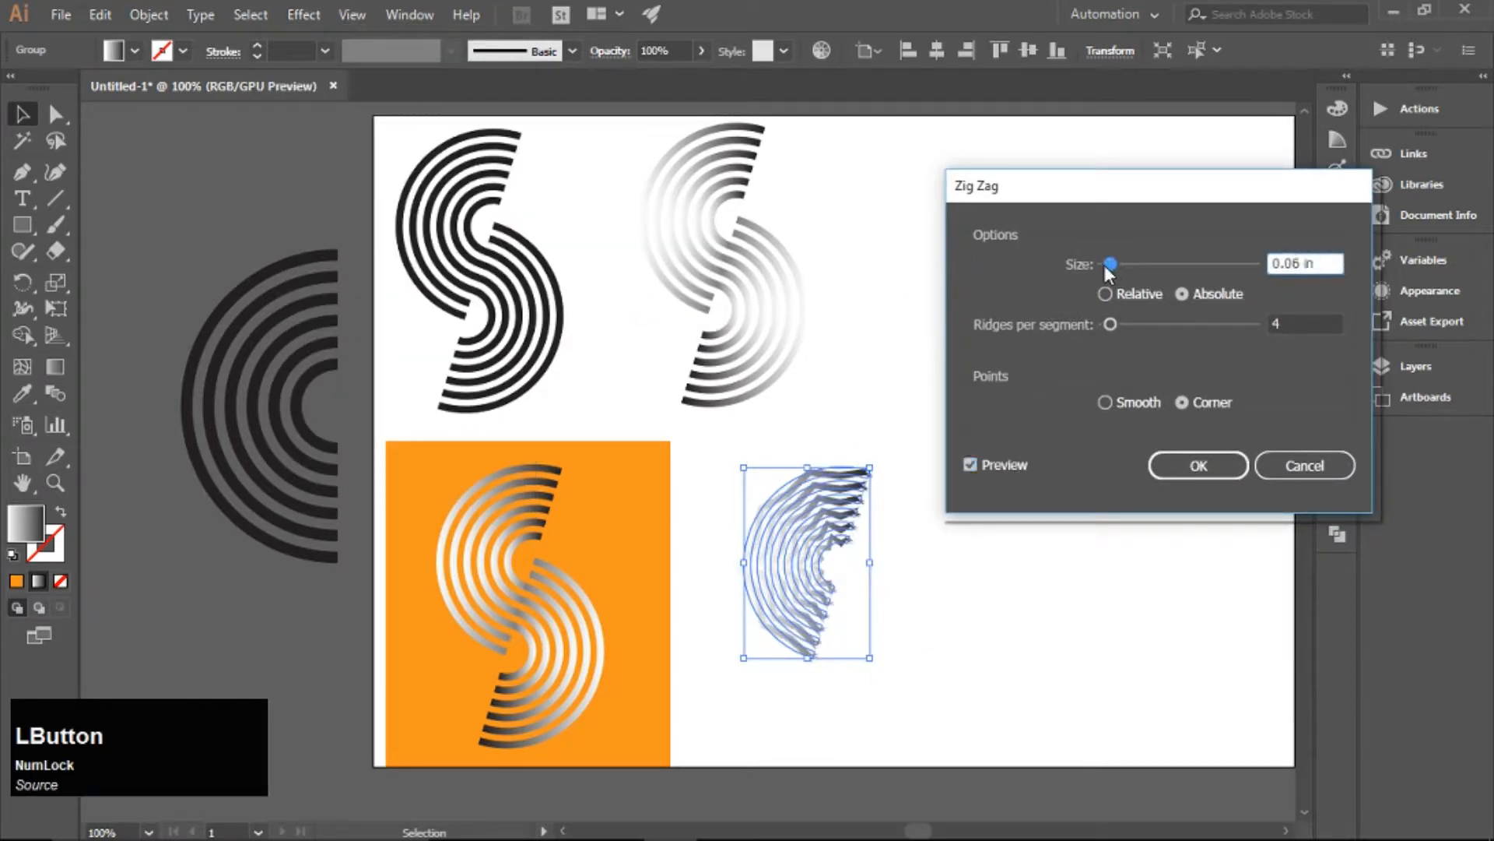
drag(1111, 324, 1114, 323)
drag(1107, 264, 1106, 265)
click(1114, 324)
drag(1115, 324, 1138, 325)
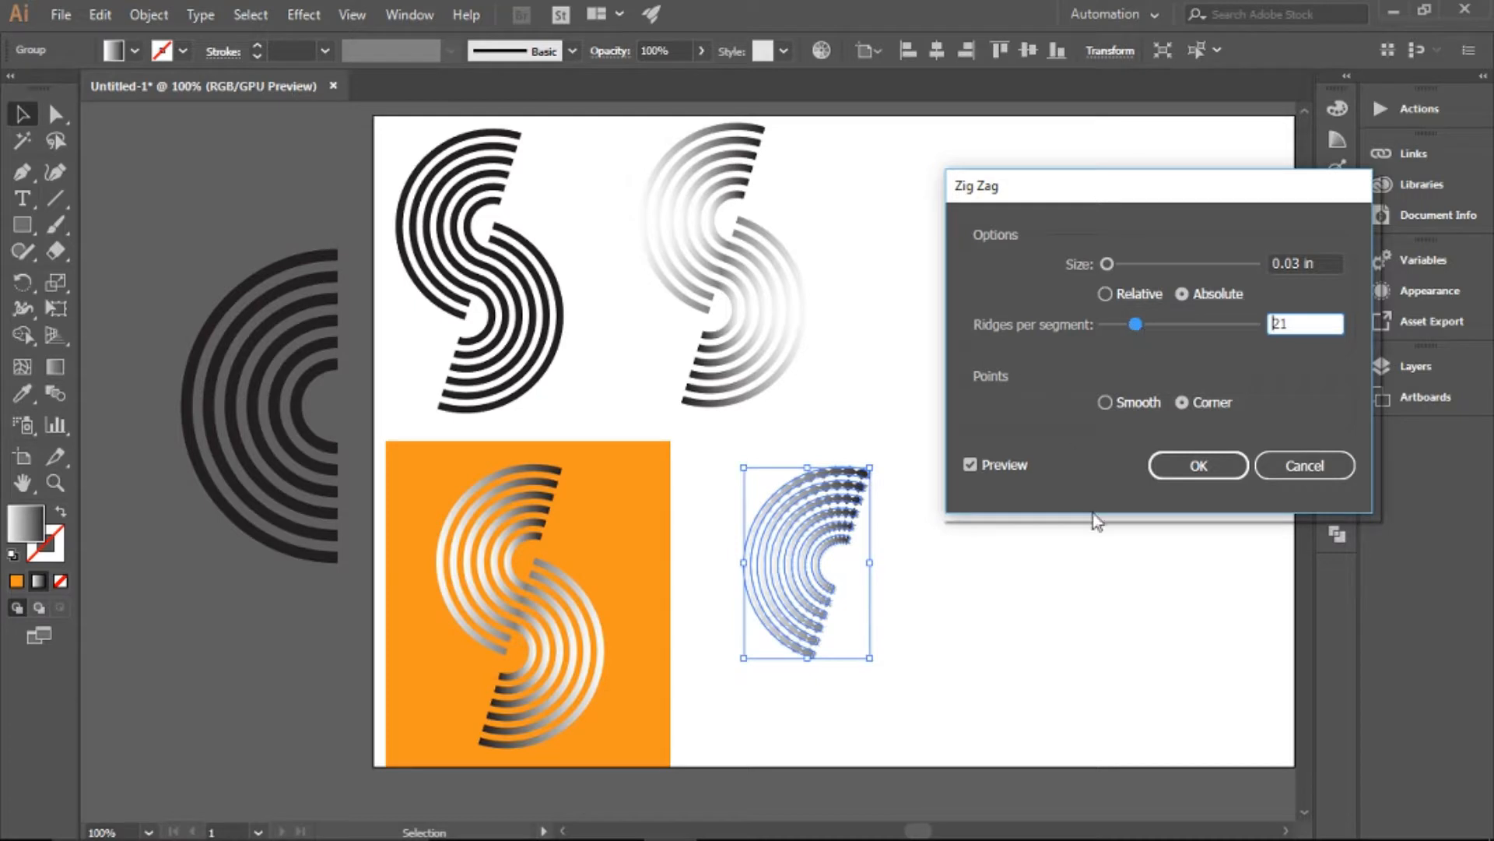
click(1208, 467)
click(1084, 463)
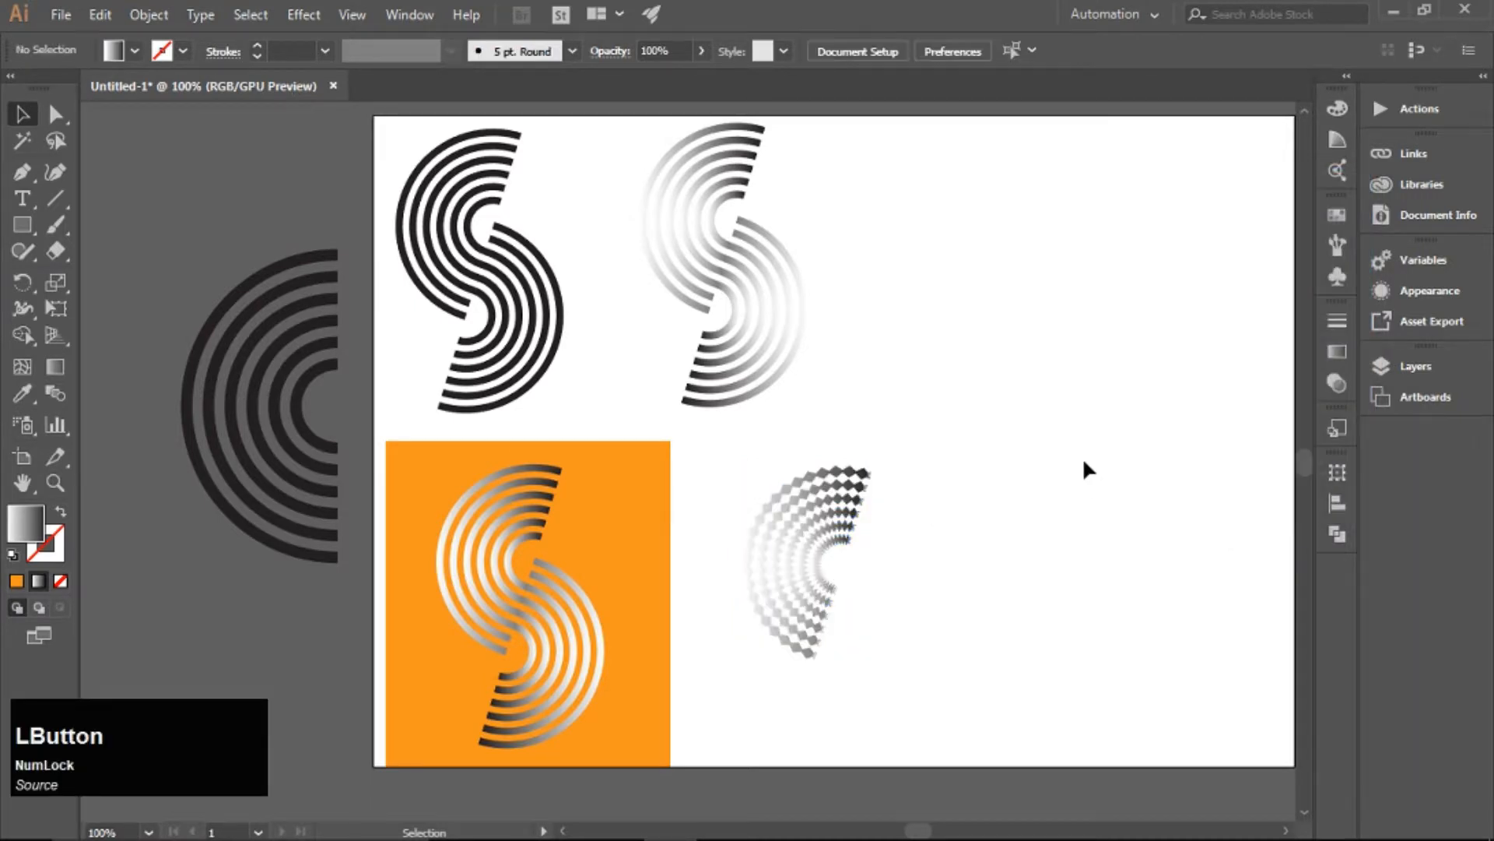
click(791, 589)
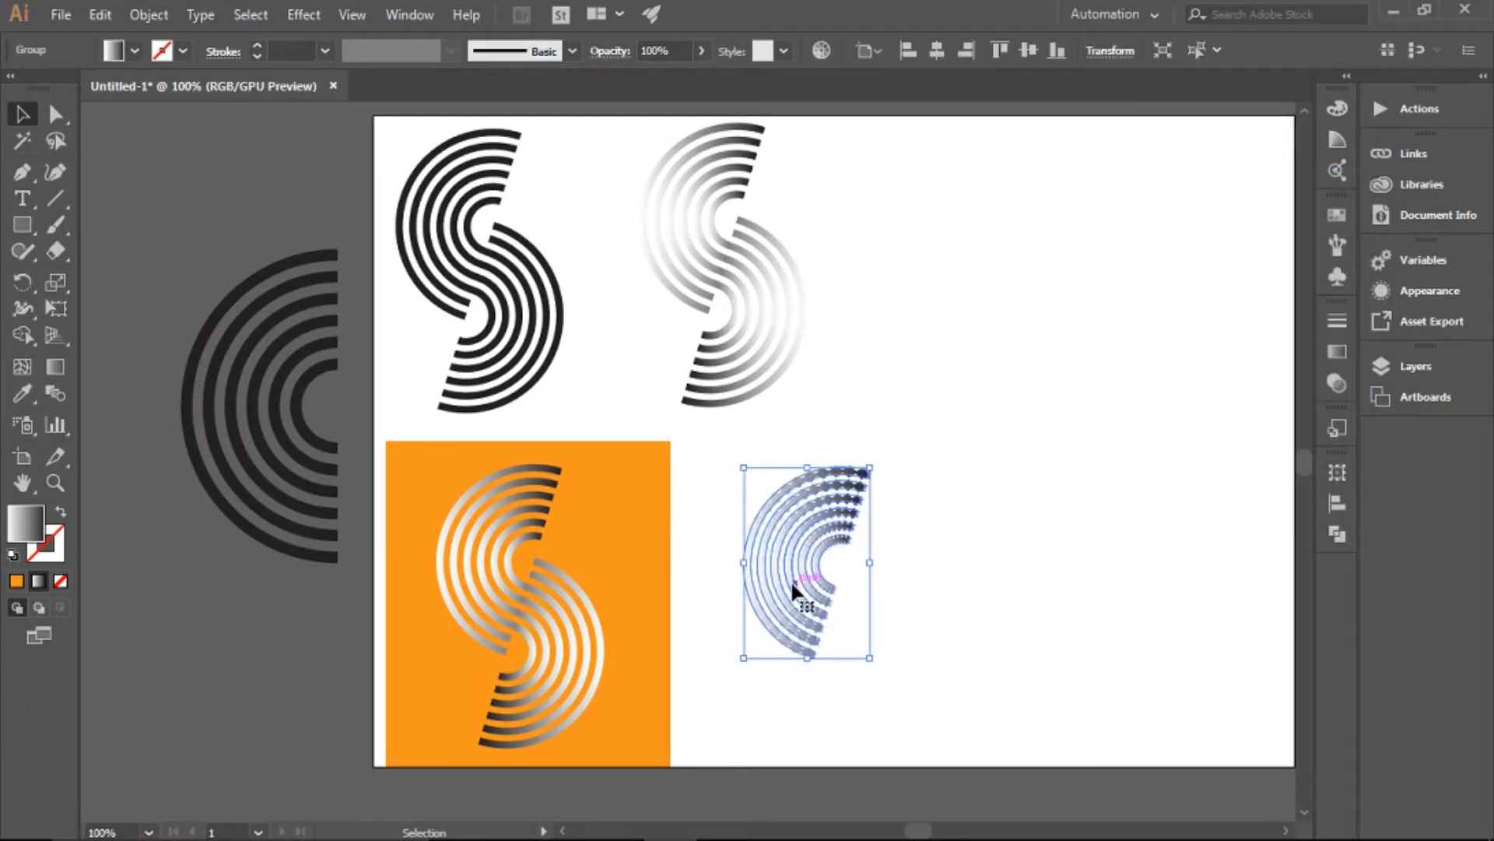
Duplicate the zigzag half beside the original and flip the copy horizontally and vertically.
drag(790, 580, 1017, 589)
drag(1106, 467, 940, 685)
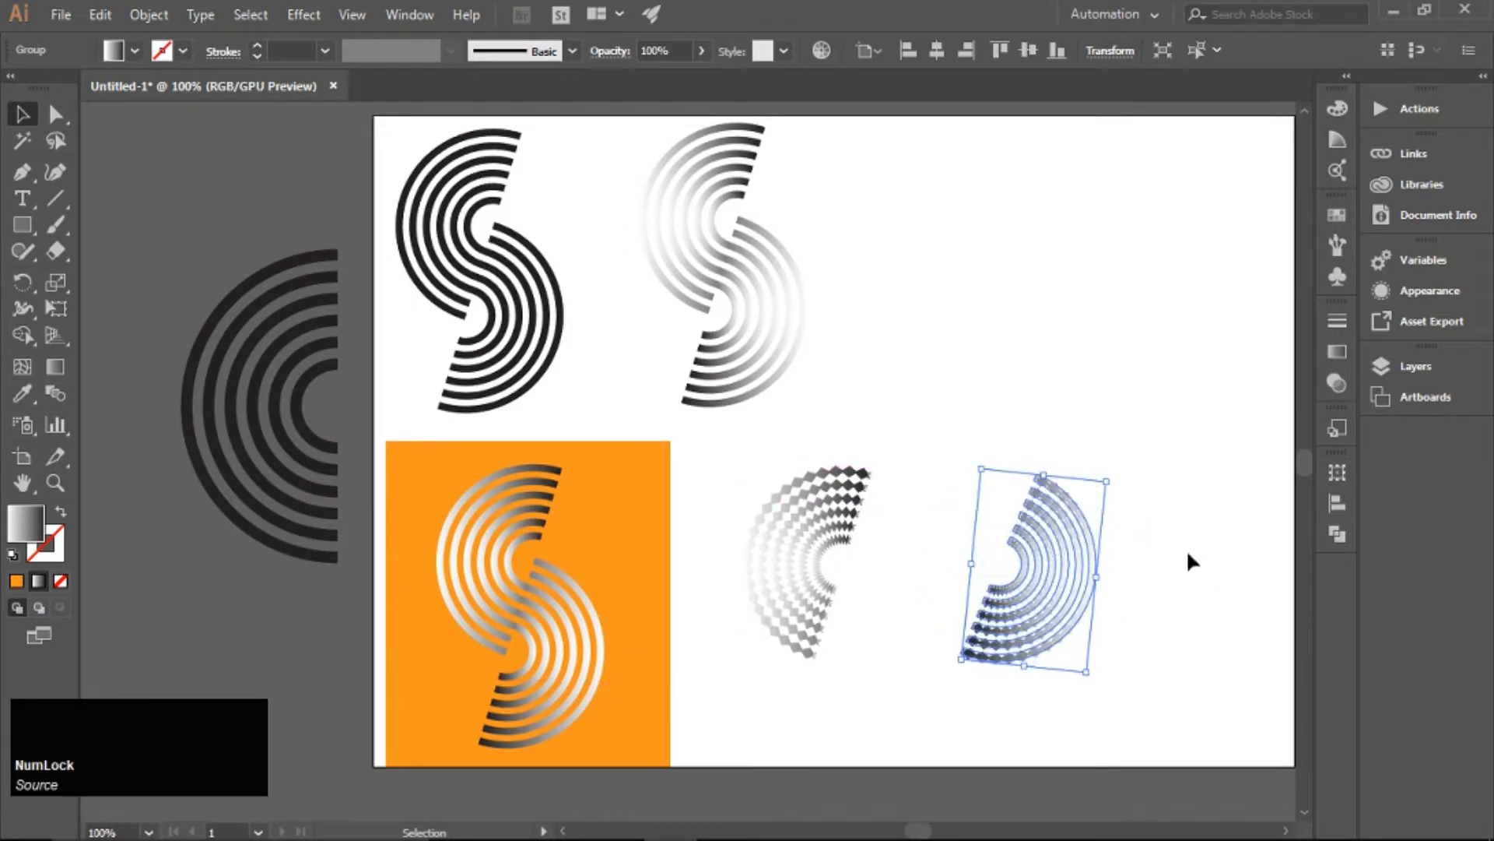
key(ctrl+z)
click(1110, 51)
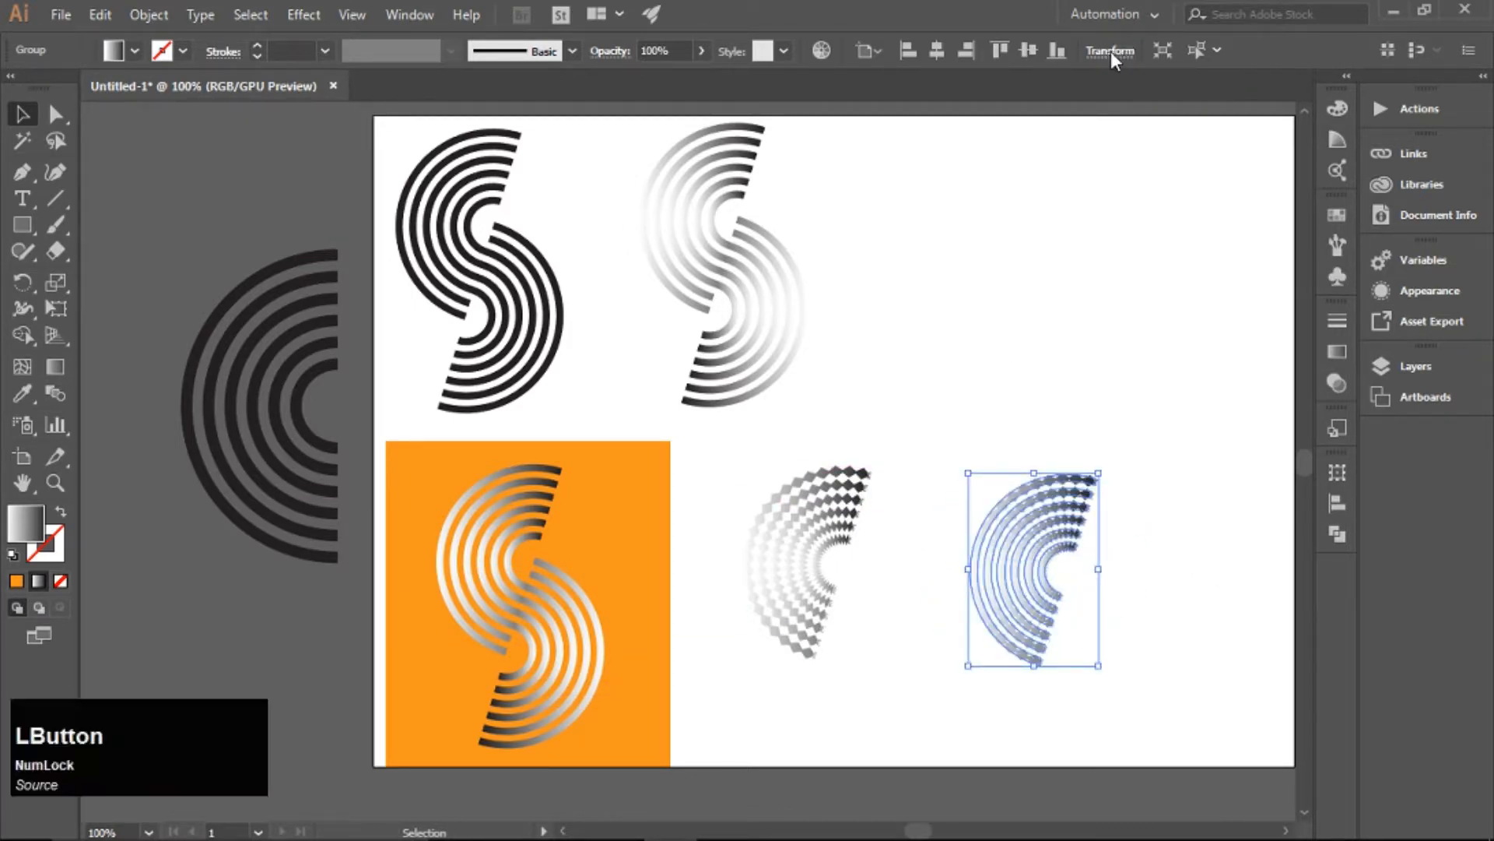
click(1122, 67)
click(1230, 69)
click(1124, 67)
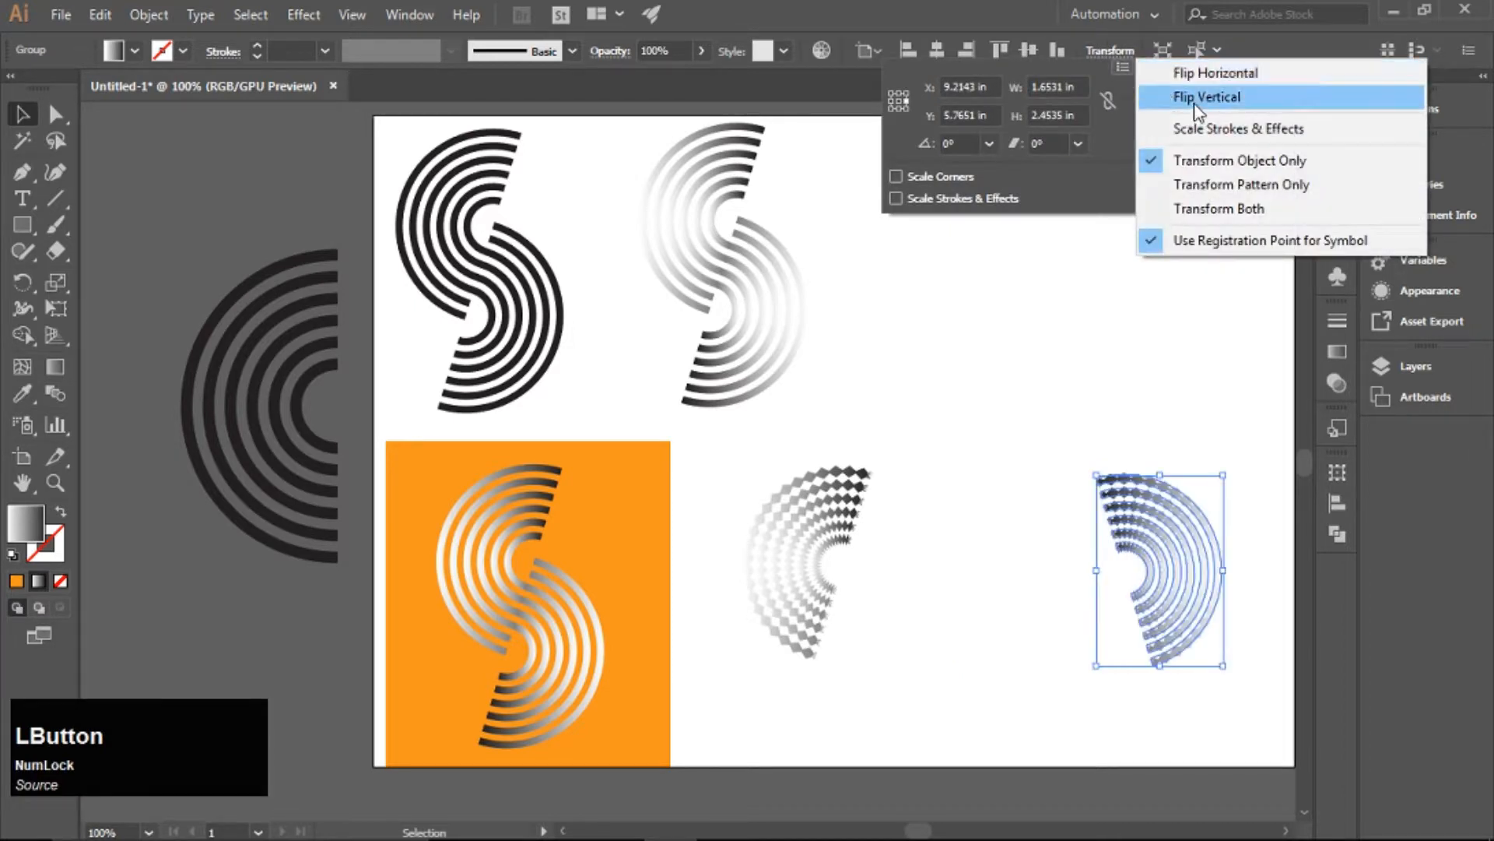
click(1214, 97)
Join the flipped half below the original to form a zigzag S, and place a copy of the orange rectangle behind it.
drag(953, 444, 1116, 682)
drag(1035, 600, 846, 710)
click(1087, 614)
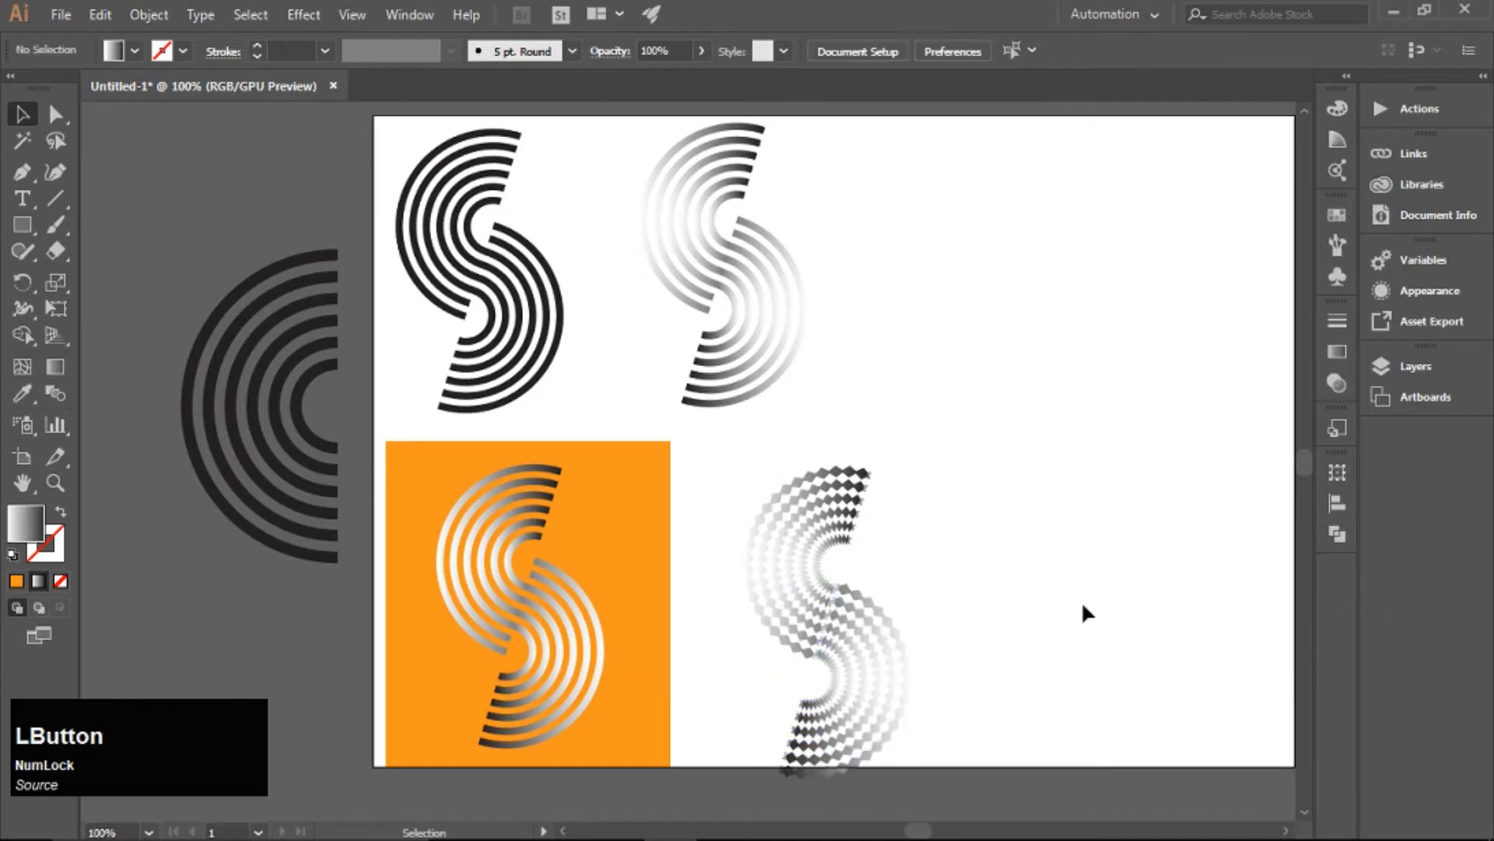
drag(579, 614, 868, 615)
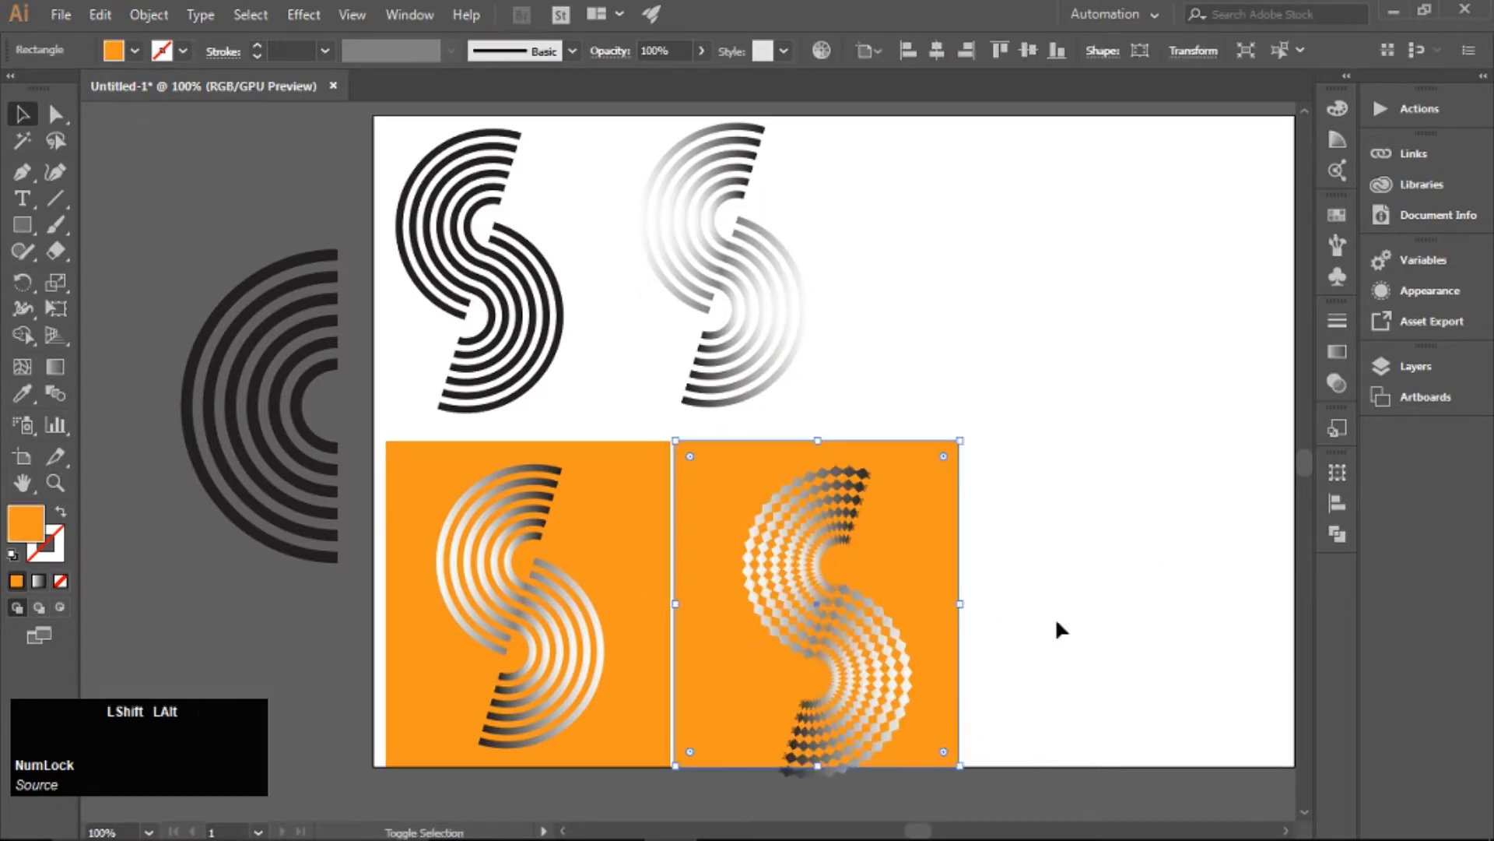
click(1130, 570)
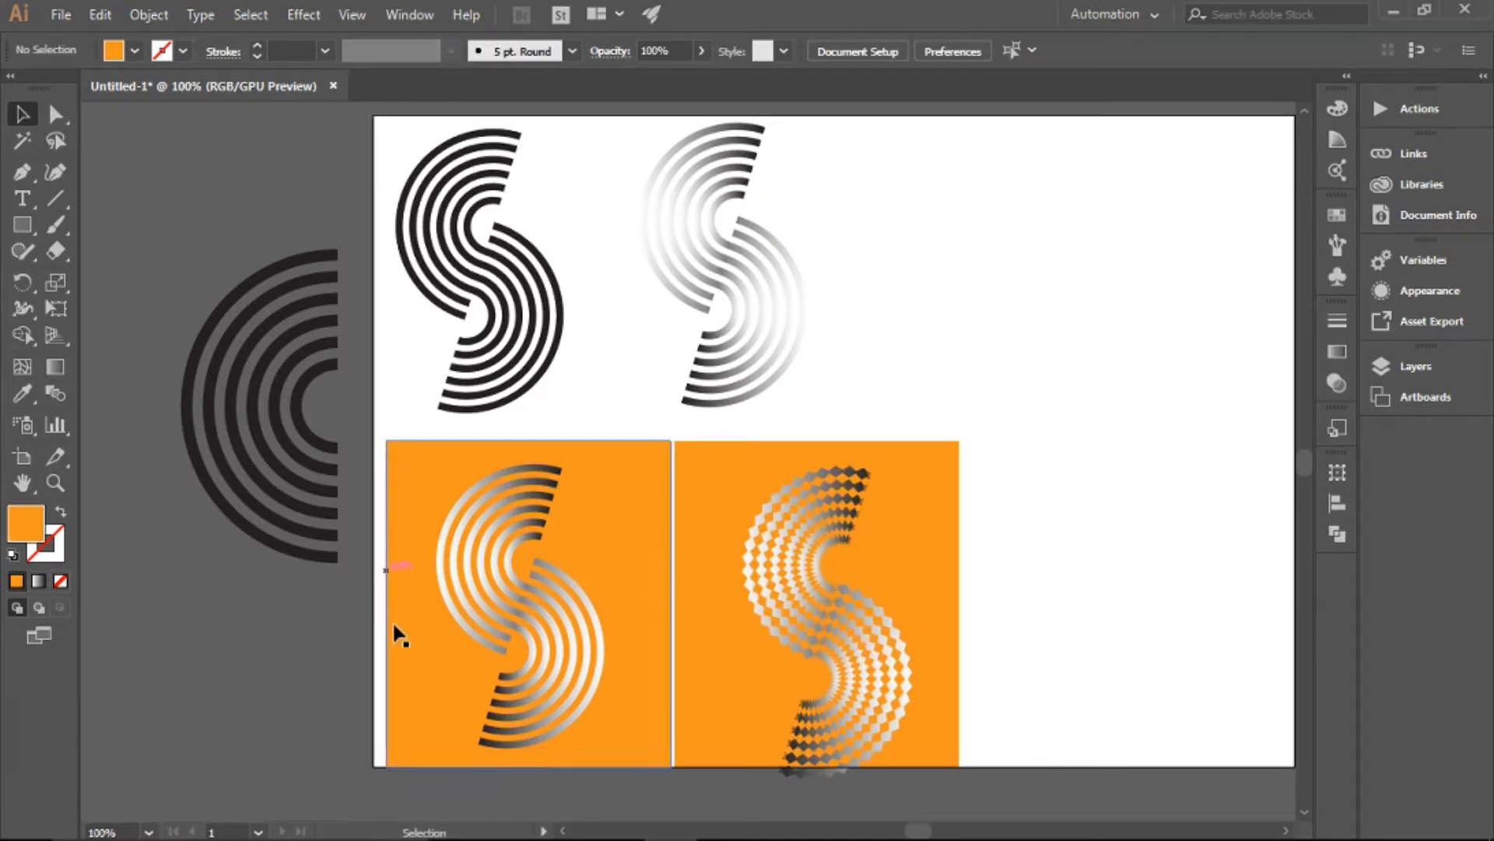
Duplicate the zigzag S's upper half into the empty area beside the second orange rectangle and rotate the copy until its cut edge is vertical.
click(899, 655)
drag(774, 574, 1066, 558)
drag(1199, 620, 1197, 621)
click(1203, 691)
Duplicate the upright zigzag half, flip the copy horizontally and join both halves into a full ring.
drag(1097, 556, 1214, 554)
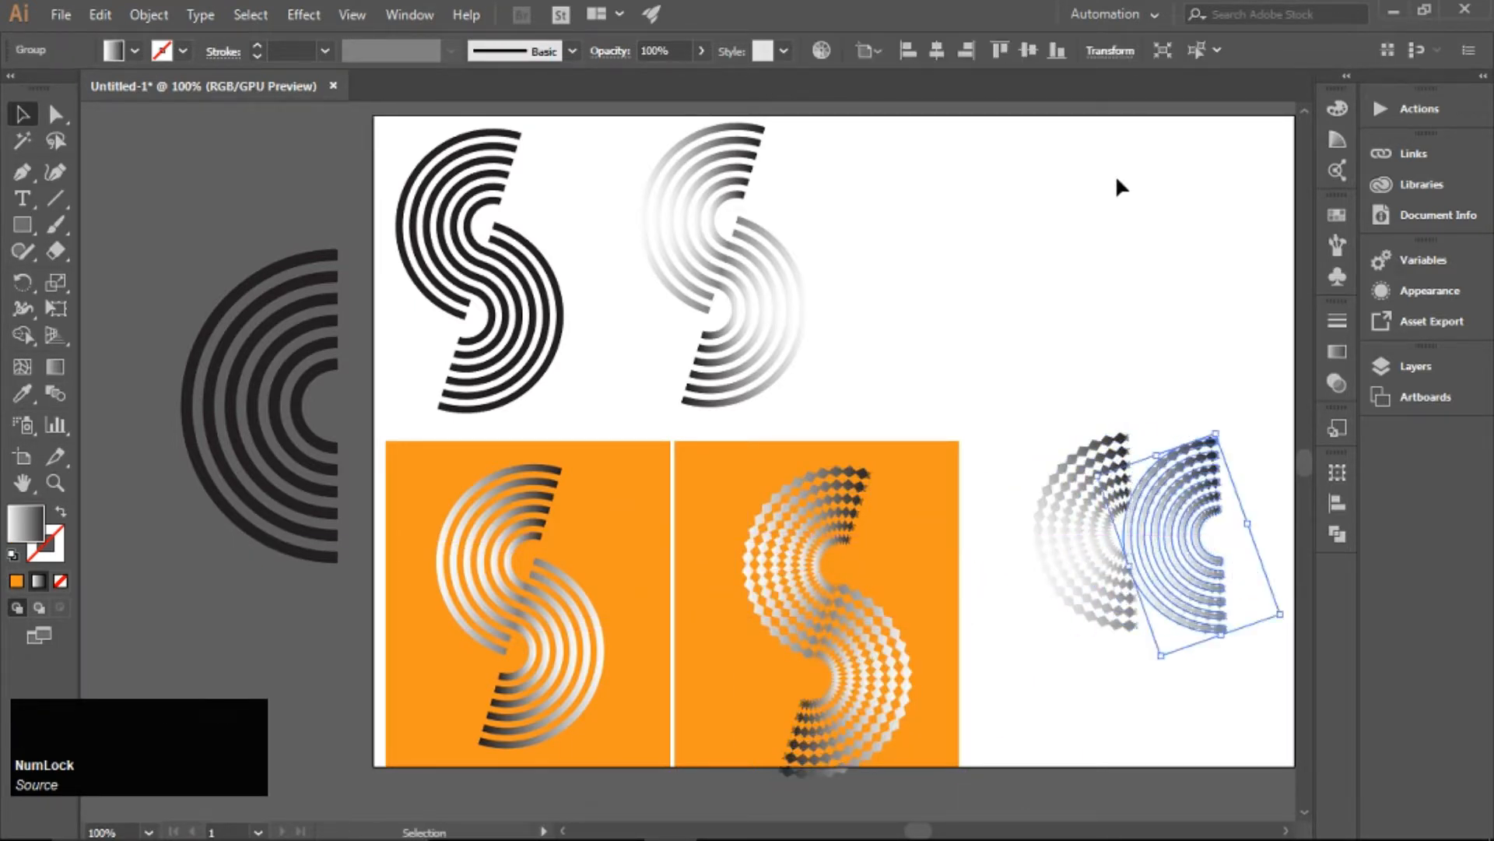
click(1123, 56)
click(1126, 66)
click(1179, 70)
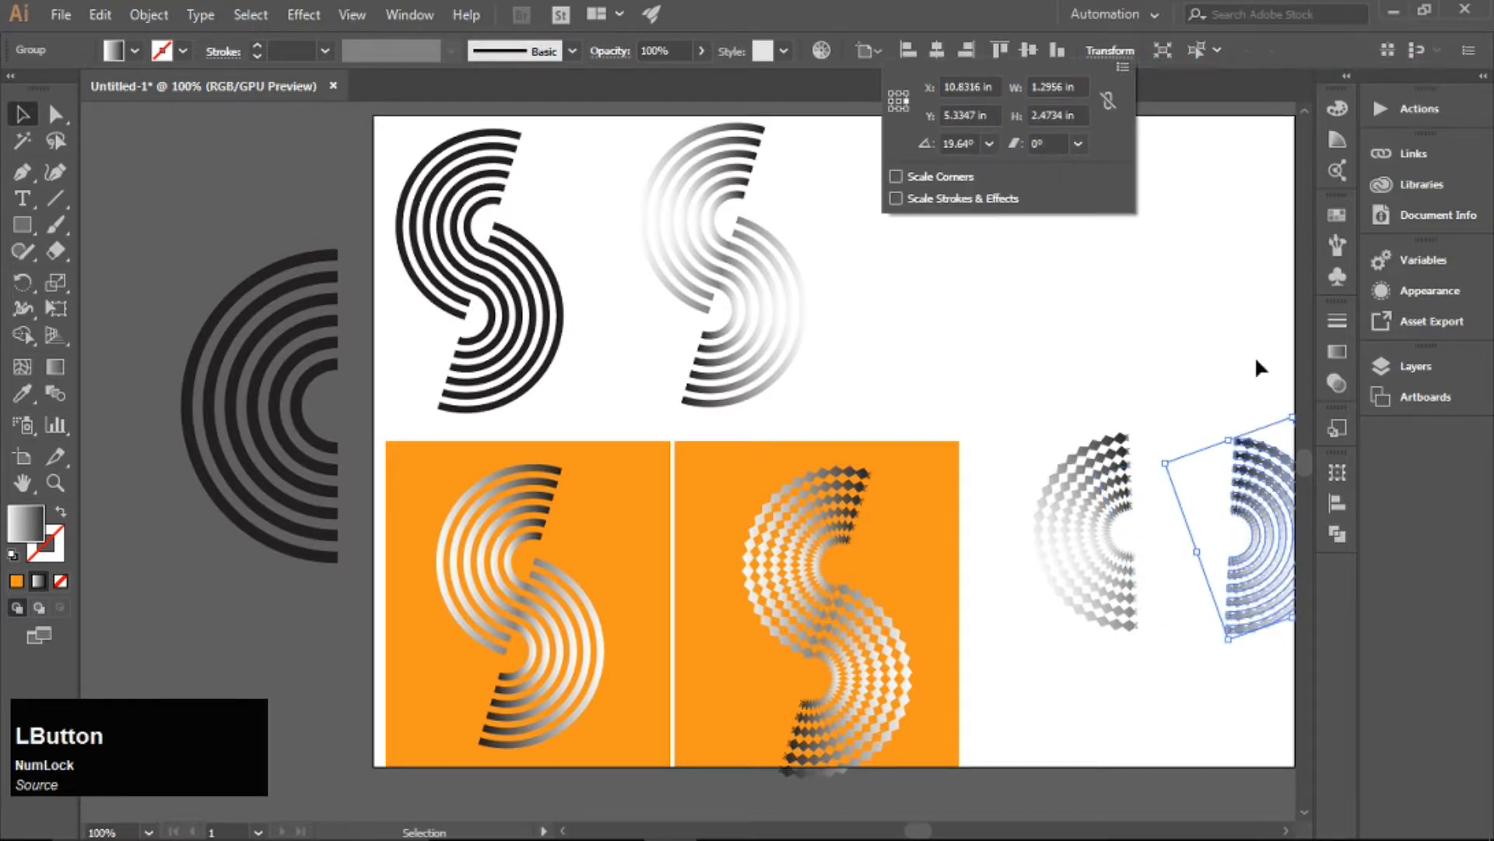
drag(1249, 510, 1147, 512)
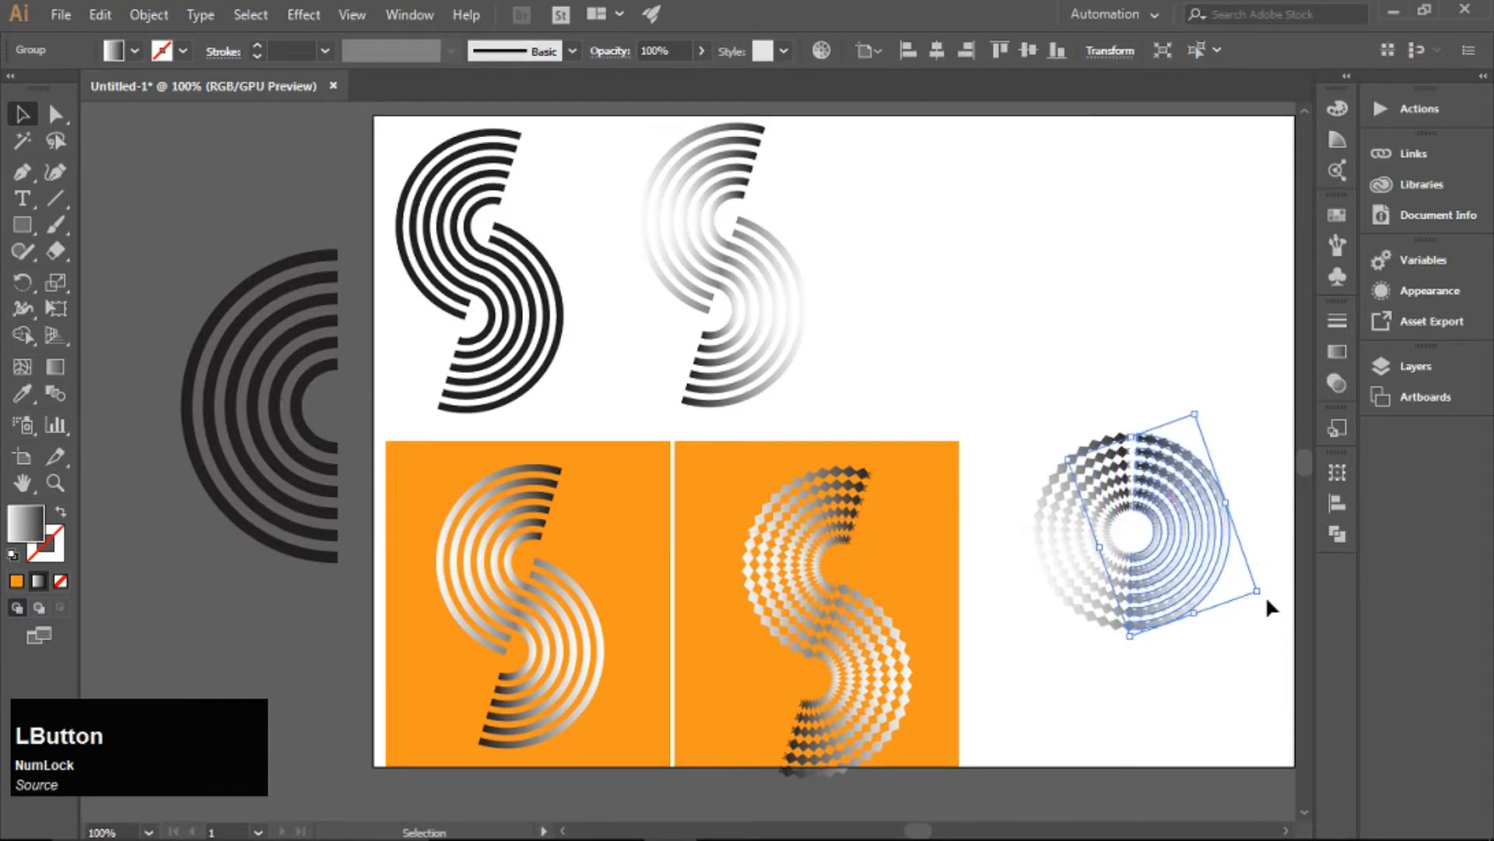
click(1190, 648)
Fine-tune the rotation of both ring halves and move them back together with their cut edges vertical.
click(1112, 585)
drag(1201, 620, 1203, 626)
click(1250, 660)
drag(1085, 523, 1051, 530)
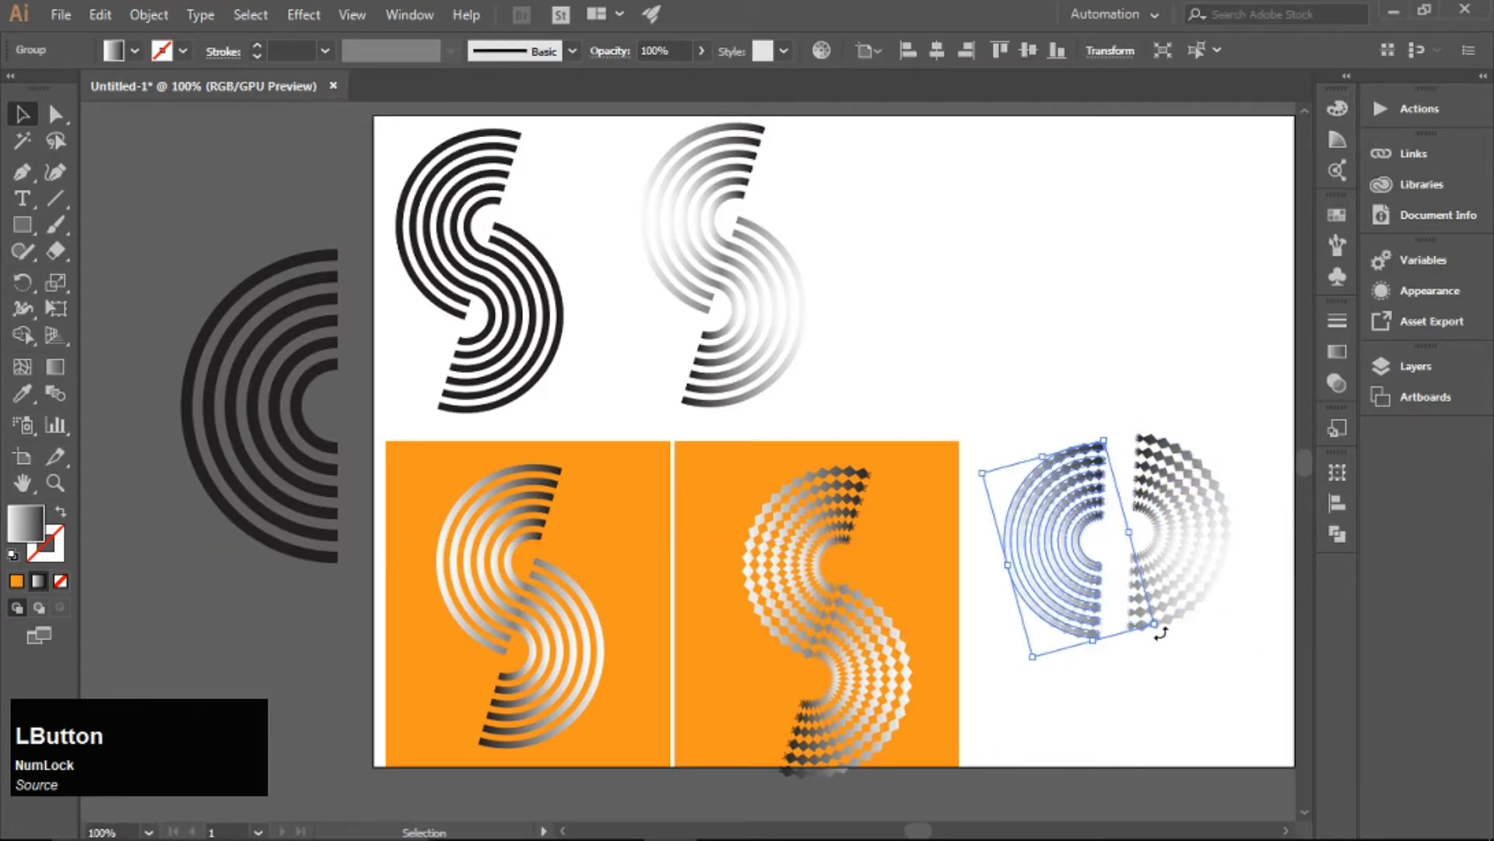
click(1174, 573)
drag(1165, 557, 1137, 567)
drag(1170, 415, 1162, 416)
click(1213, 574)
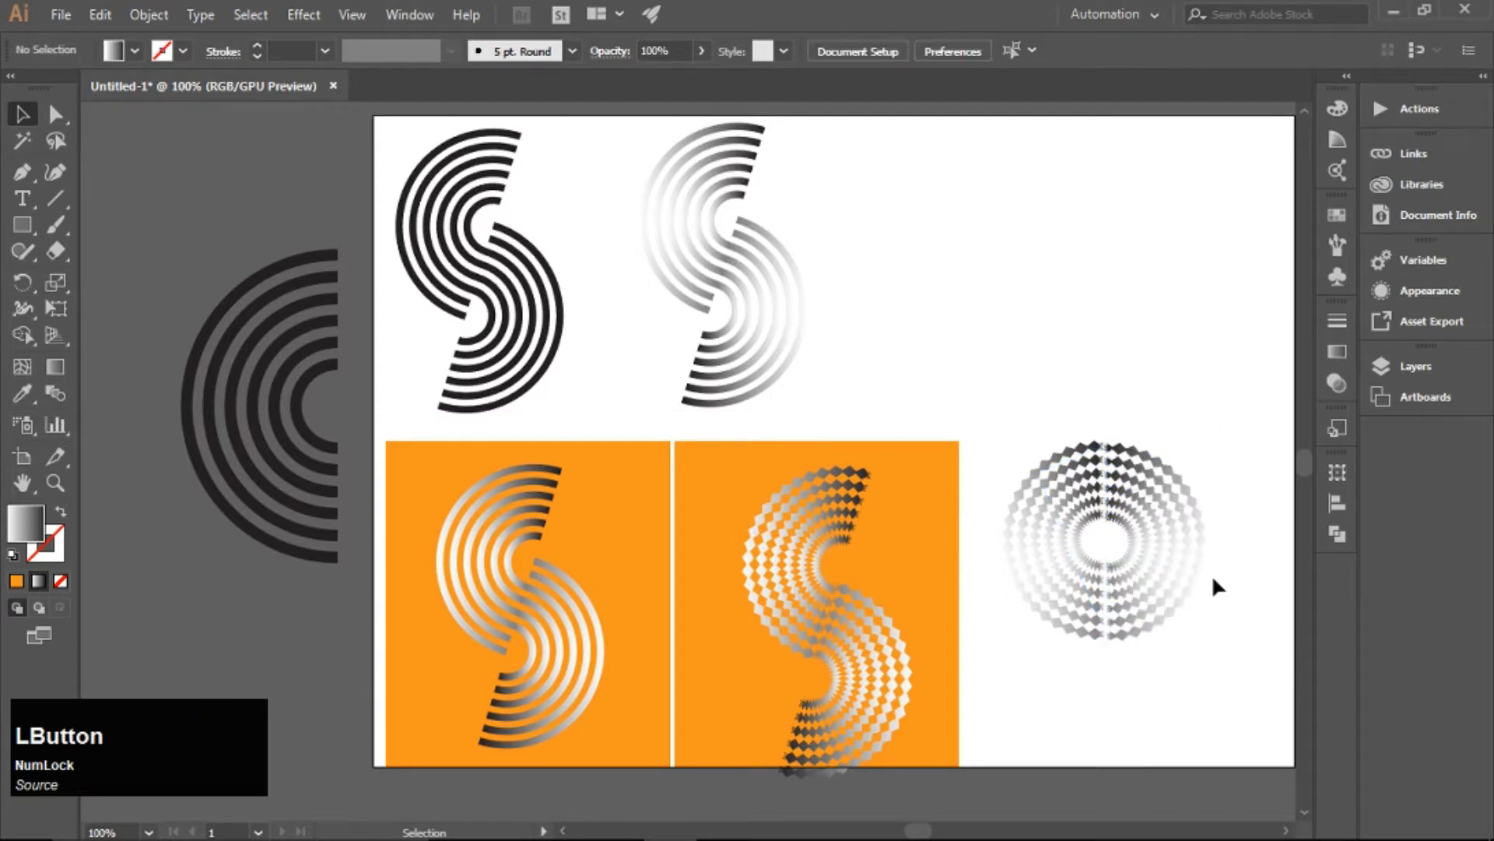
Nudge the ring's right half to the left to close the gap between the halves.
click(1129, 621)
key(Left)
key(Left)
key(Left)
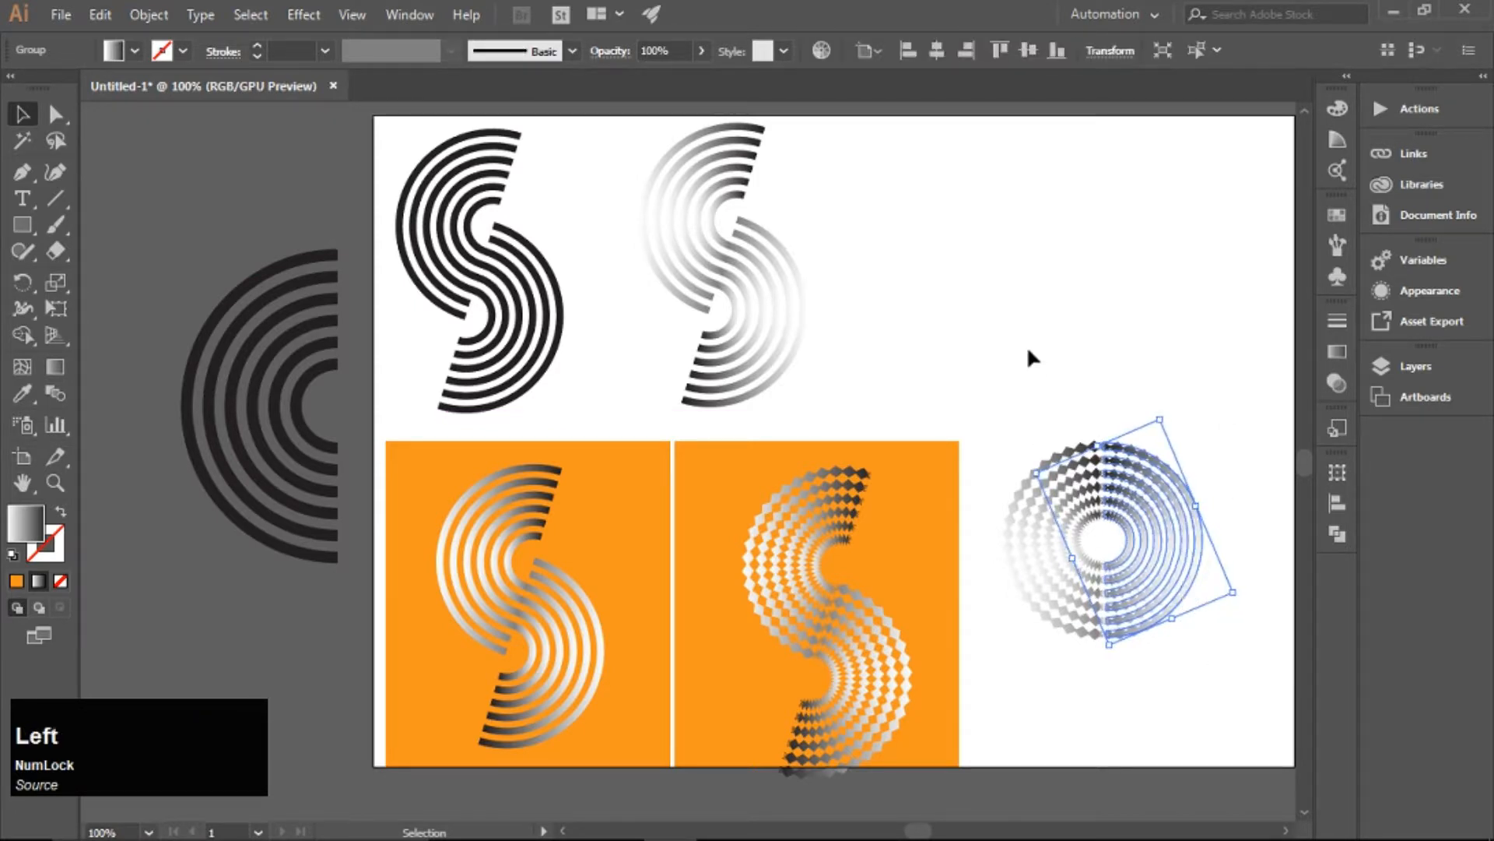
click(1032, 358)
Place a copy of the orange rectangle behind the zigzag ring and move both ring halves down towards its middle.
drag(834, 650, 1225, 589)
click(1166, 500)
shift+click(1038, 604)
drag(1106, 566, 1128, 652)
click(955, 345)
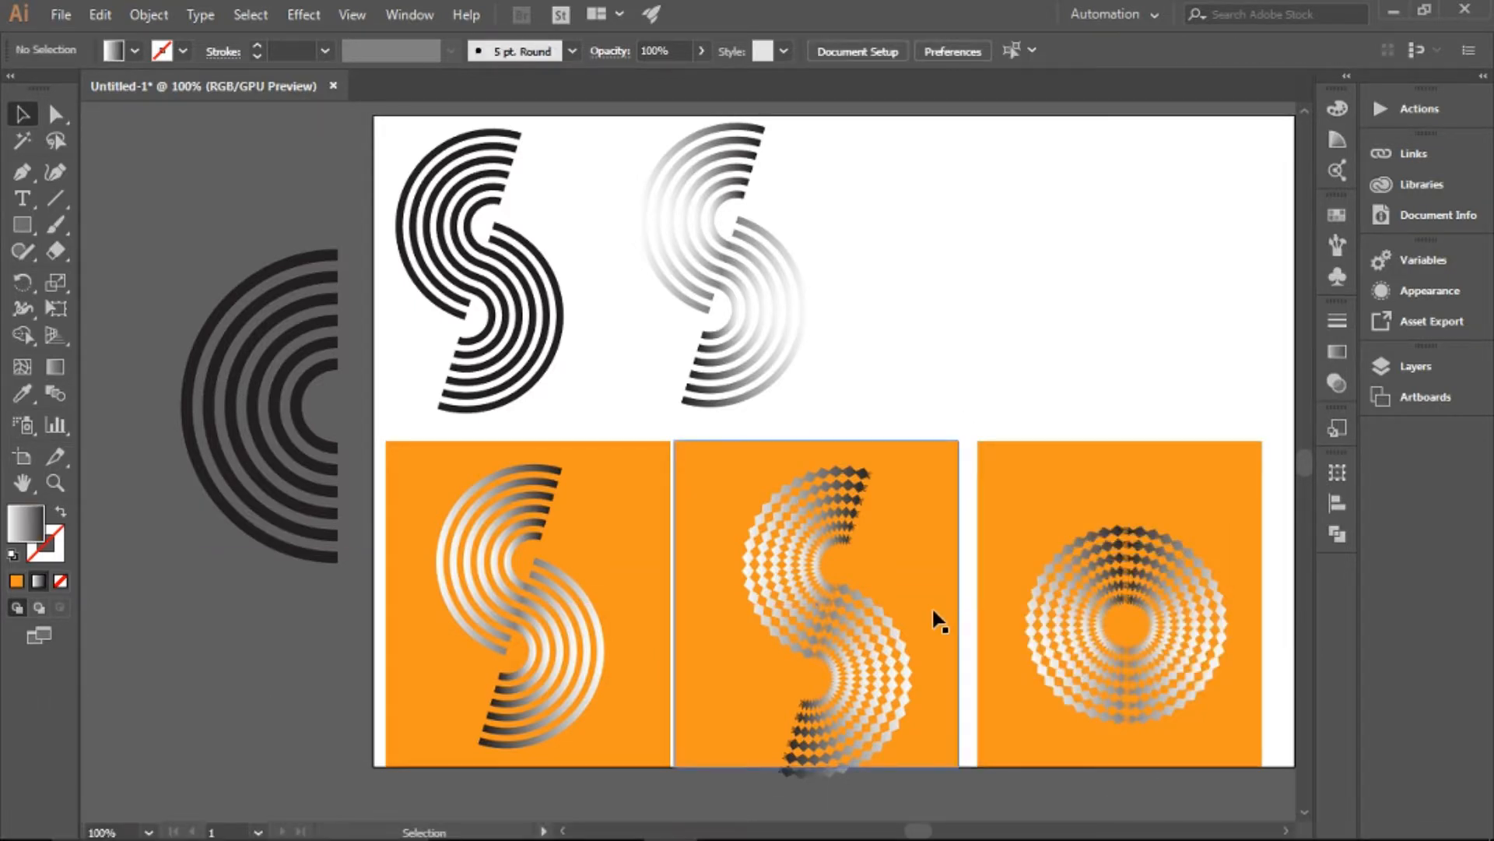
Scale down both halves of the zigzag S to fit inside its orange rectangle and group them.
click(809, 579)
shift+click(863, 689)
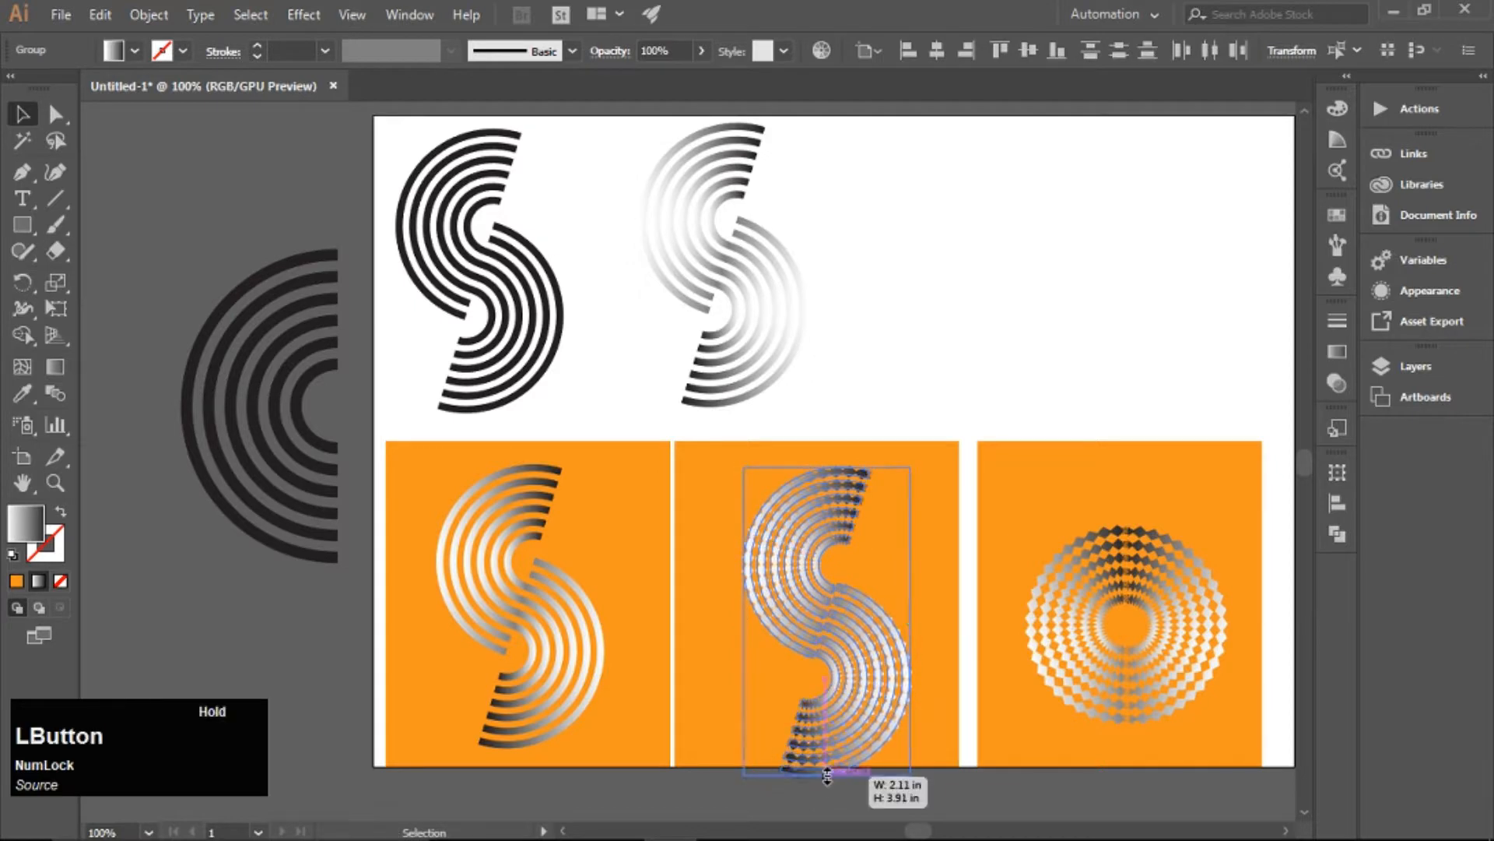
drag(827, 776, 887, 751)
right_click(776, 560)
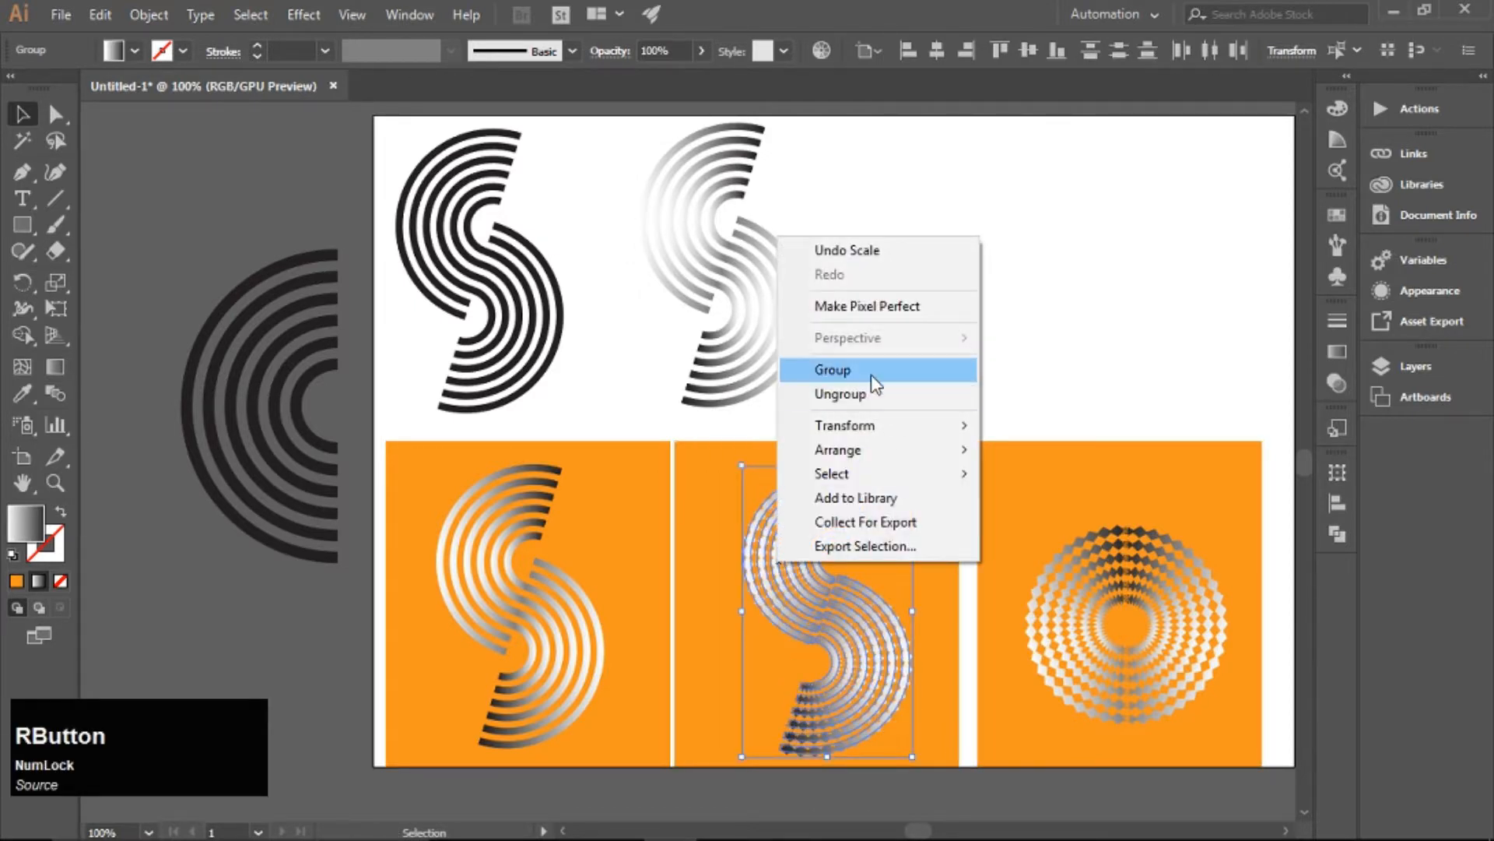
click(872, 375)
Center the zigzag S group horizontally and vertically on the middle orange rectangle.
shift+click(932, 514)
click(933, 514)
click(1338, 503)
click(1121, 519)
click(1255, 519)
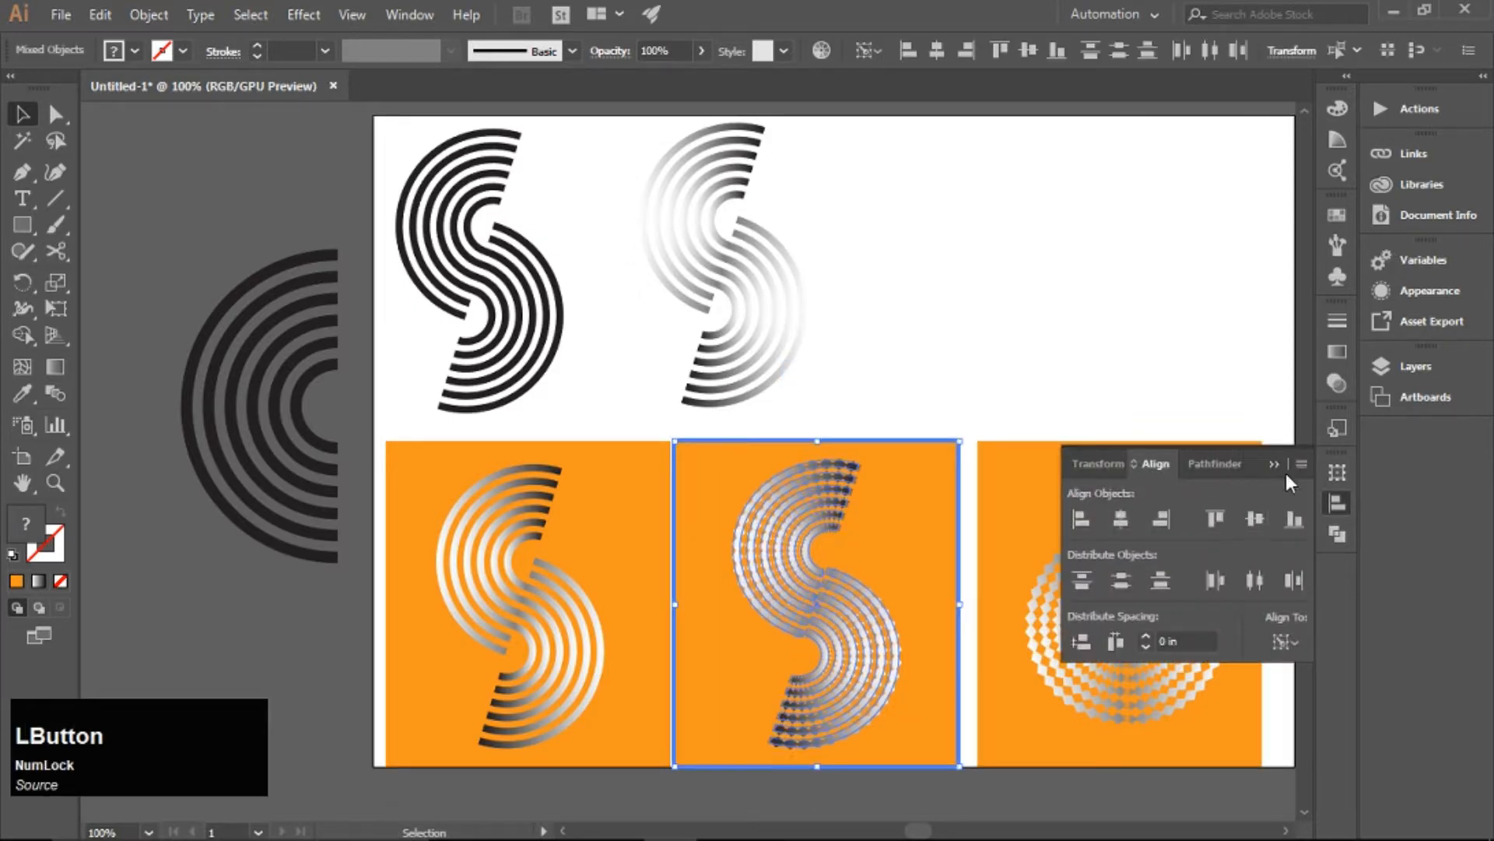
Group the two zigzag ring halves and enlarge the ring to nearly fill the orange rectangle's width.
click(1035, 599)
shift+click(1185, 567)
right_click(1188, 569)
click(1243, 379)
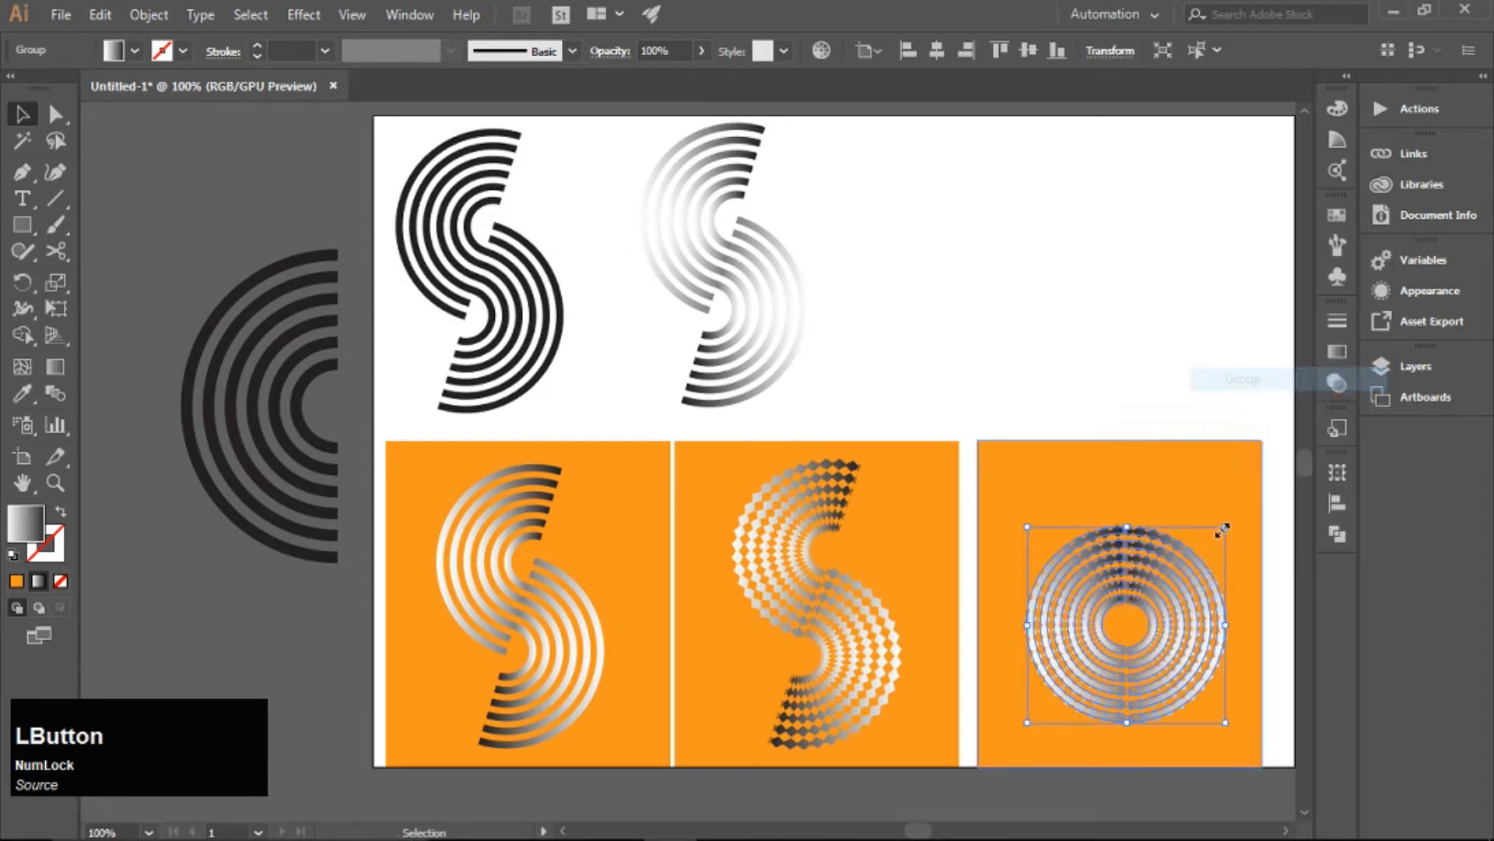
drag(1222, 531, 1254, 501)
Center the grouped zigzag ring horizontally and vertically on the third orange rectangle.
double_click(1202, 454)
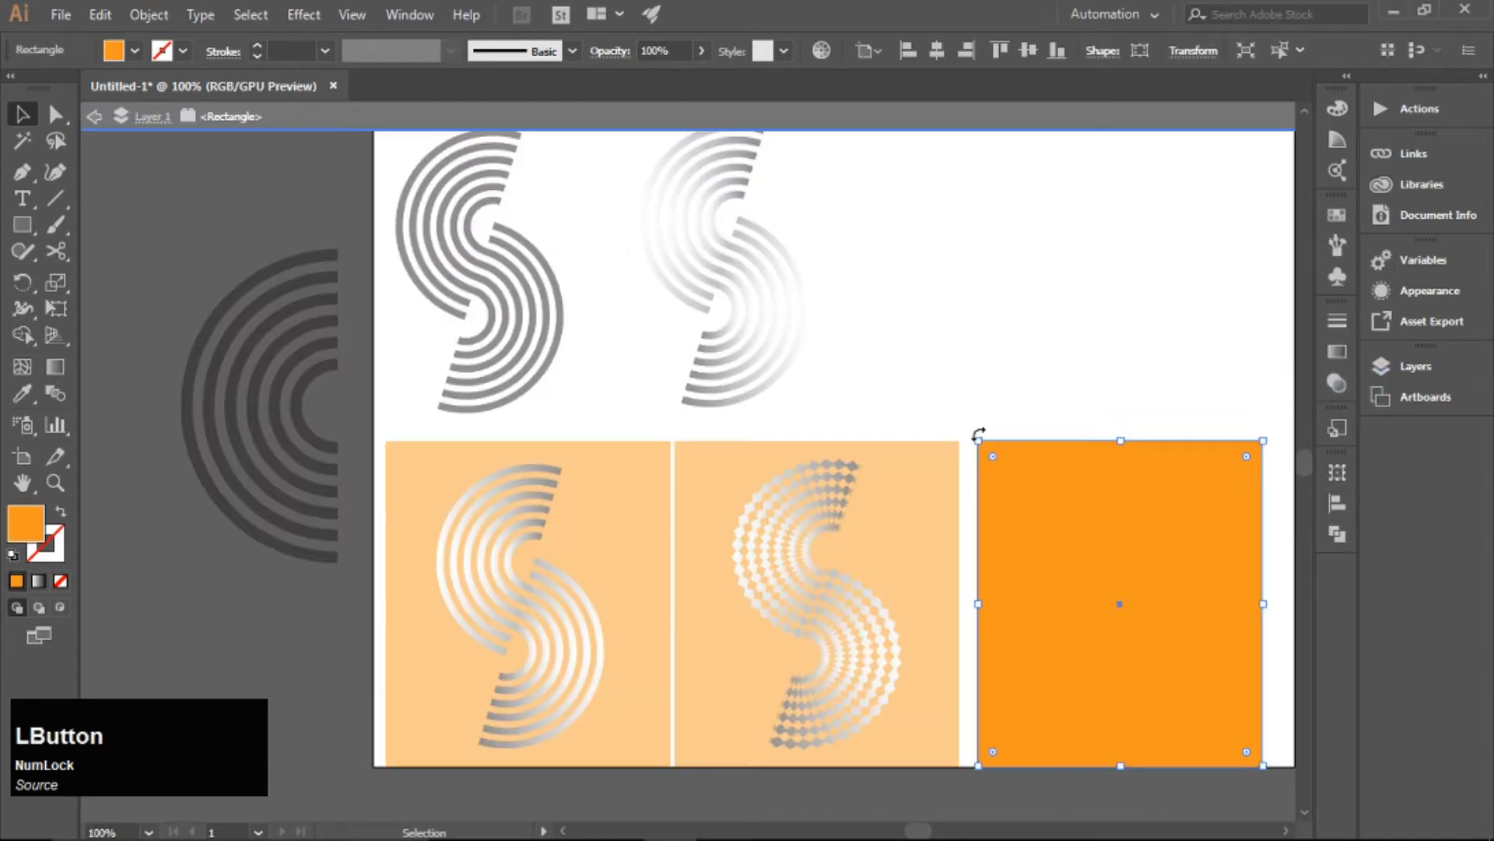
click(94, 117)
click(94, 118)
click(1121, 510)
shift+click(1172, 473)
click(1172, 473)
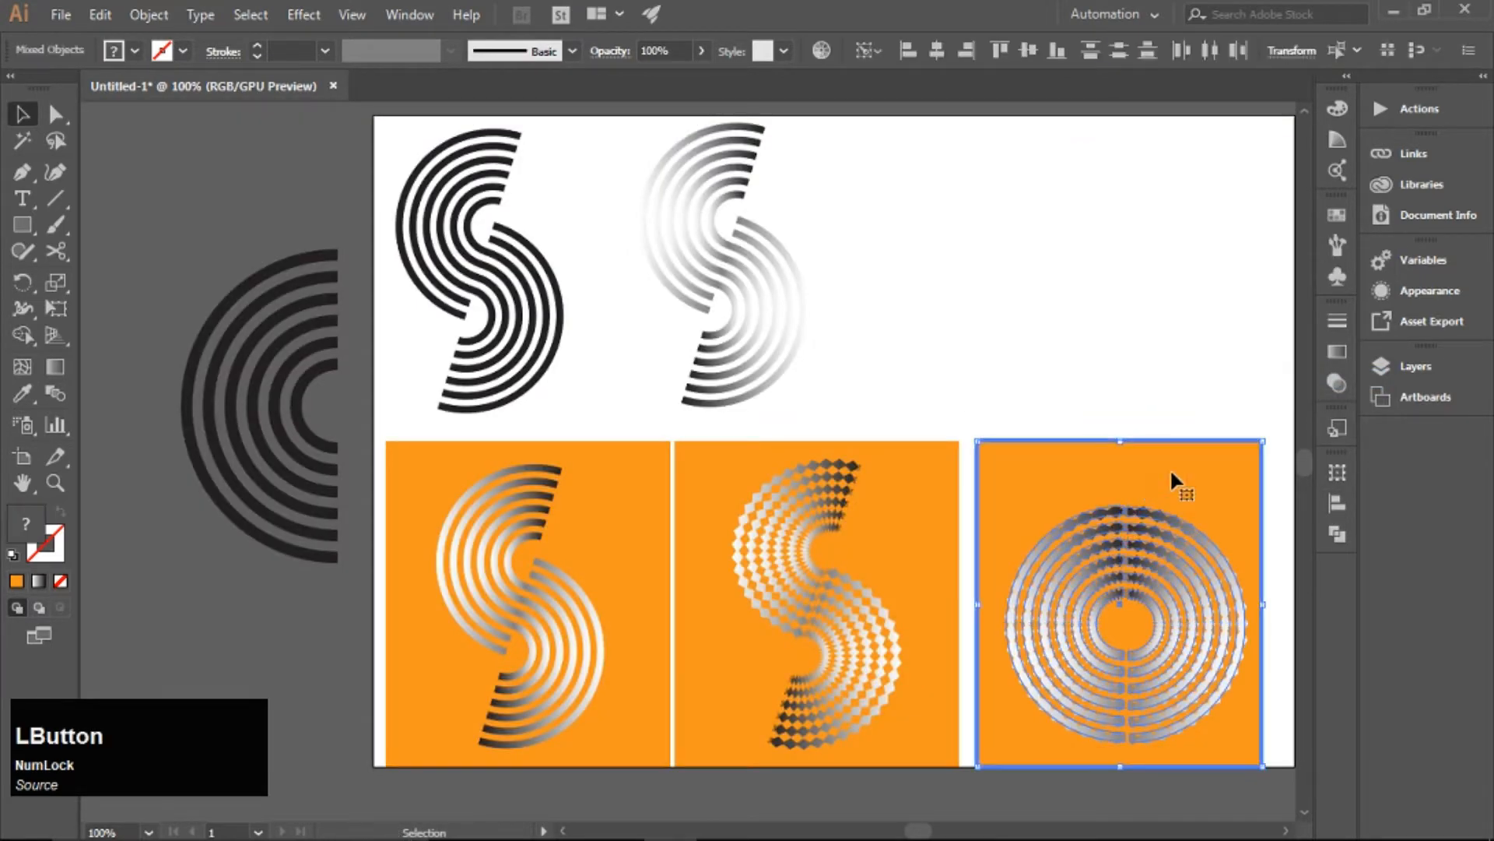
click(1338, 504)
click(1121, 517)
click(1253, 520)
click(1274, 464)
click(1051, 343)
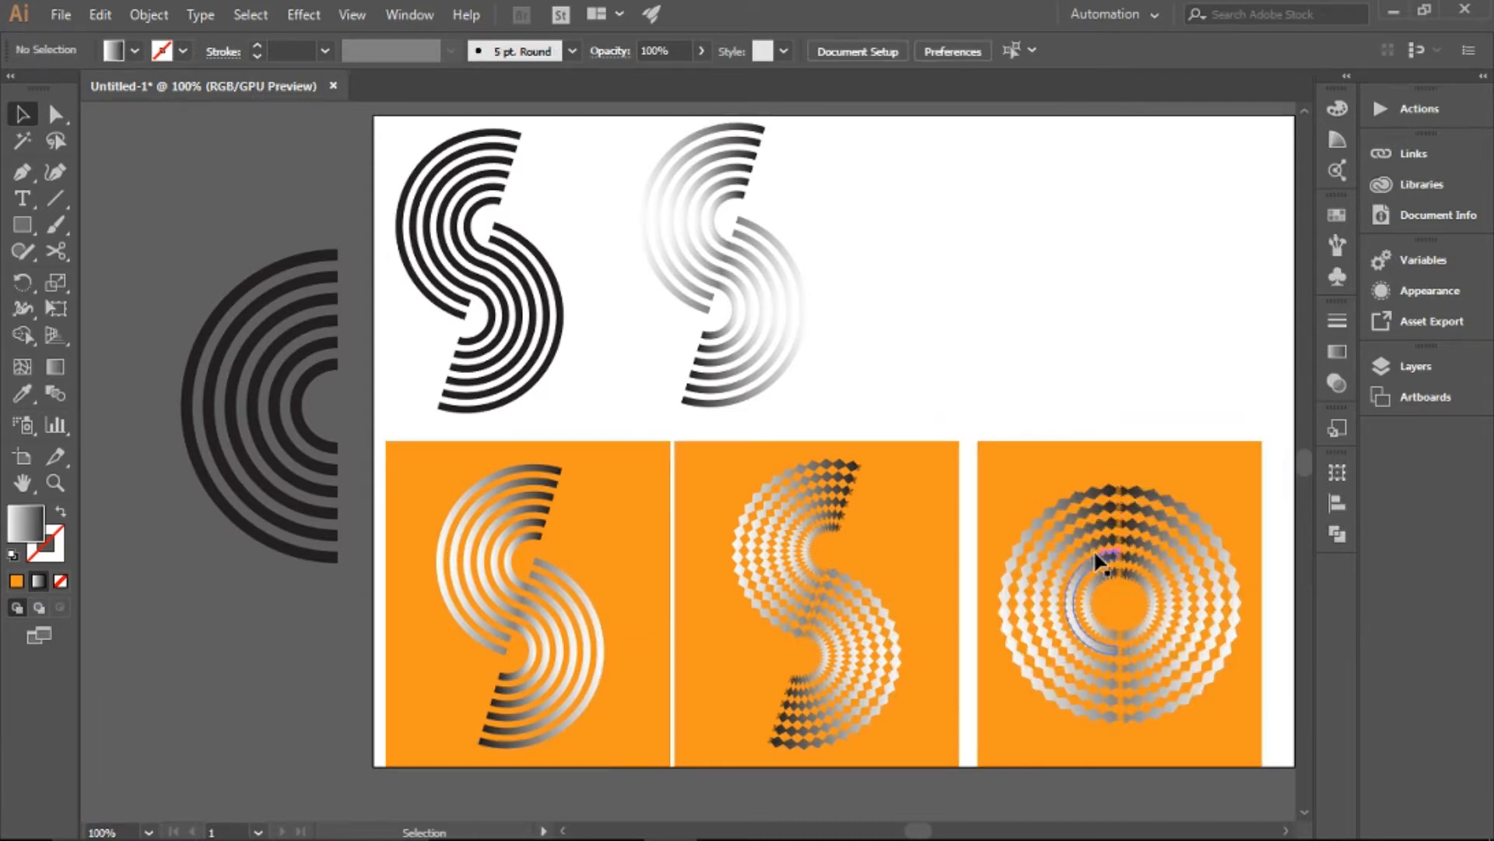
Replace the ring on the third orange rectangle with an ungrouped copy of the zigzag S, its halves moved together into a ring.
click(1095, 571)
key(Delete)
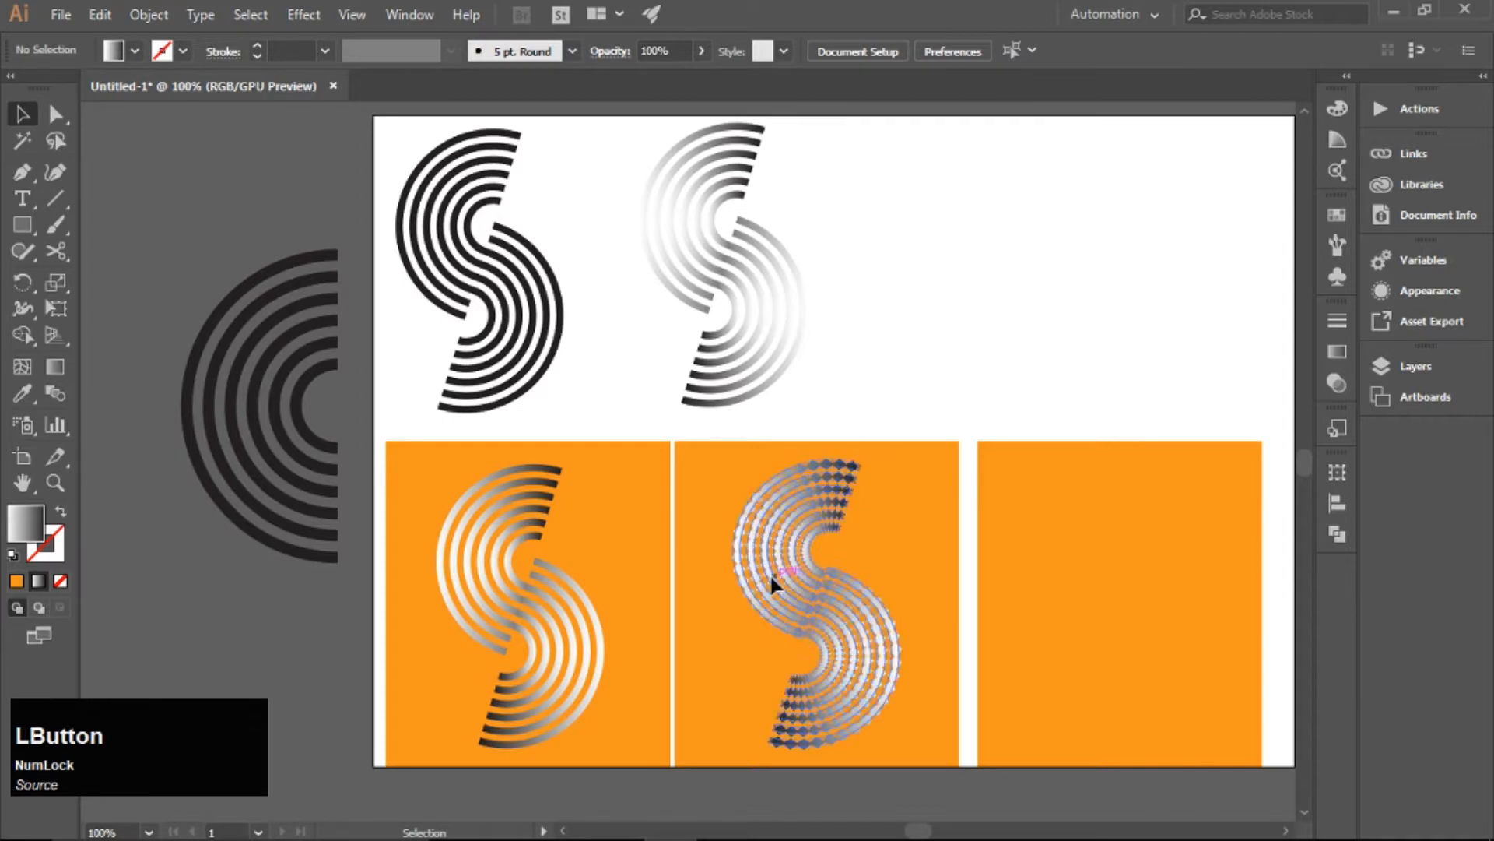
drag(769, 580, 1172, 487)
right_click(1144, 607)
click(1208, 433)
key(Down)
key(Left)
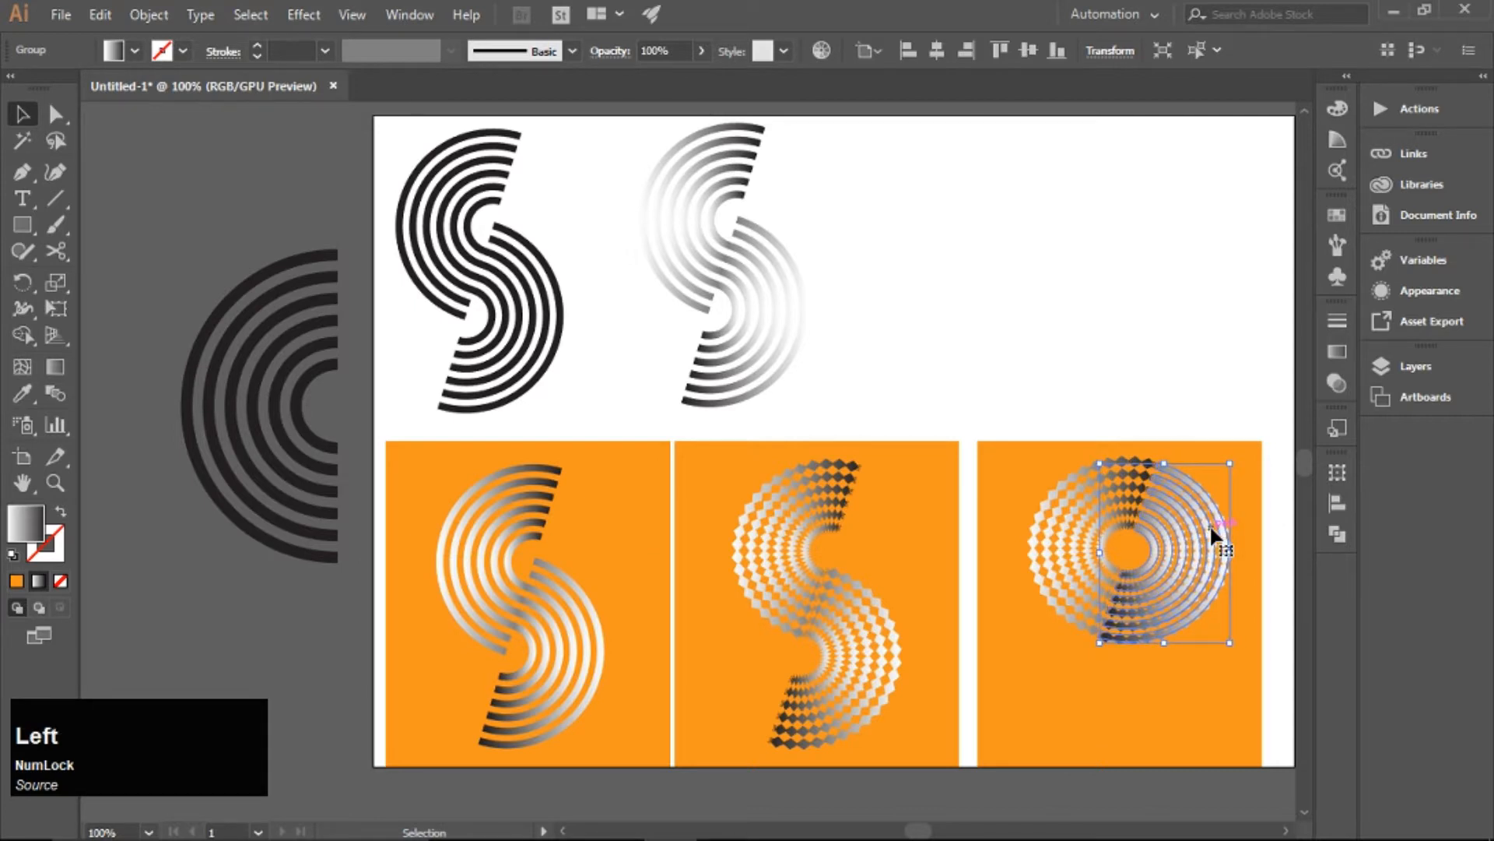
Group the two halves of the new zigzag ring and move it down towards the rectangle's middle.
shift+click(1044, 524)
right_click(1048, 528)
click(1105, 347)
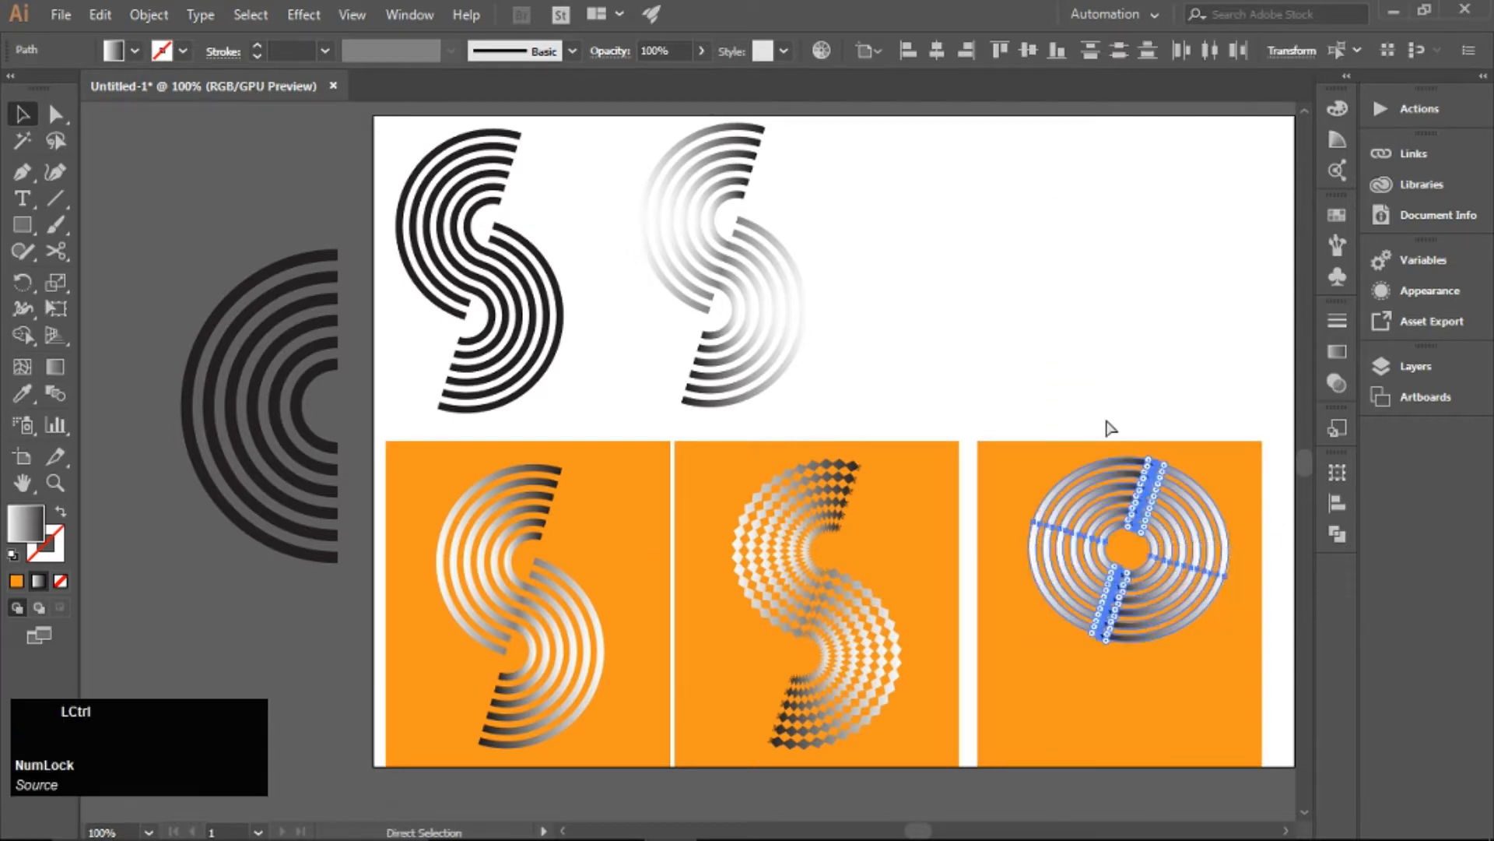
right_click(1085, 506)
click(1120, 645)
drag(1127, 568, 1169, 670)
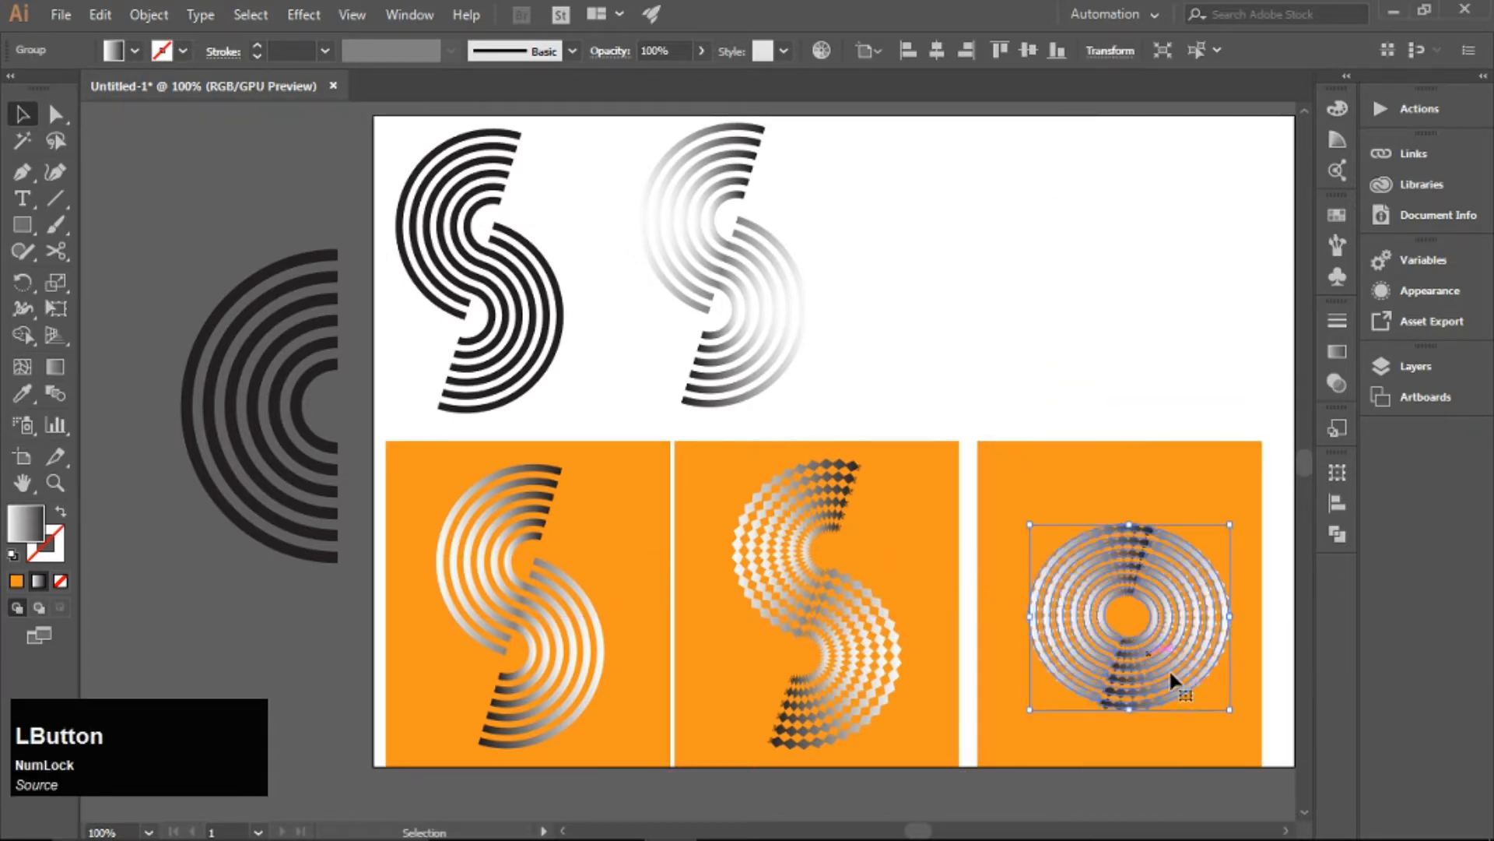
click(1087, 352)
Enlarge the zigzag ring group and center it on the third orange rectangle.
click(1208, 643)
mouse_move(1252, 727)
mouse_down()
mouse_move(1221, 710)
mouse_move(1254, 754)
mouse_up()
shift+click(1204, 484)
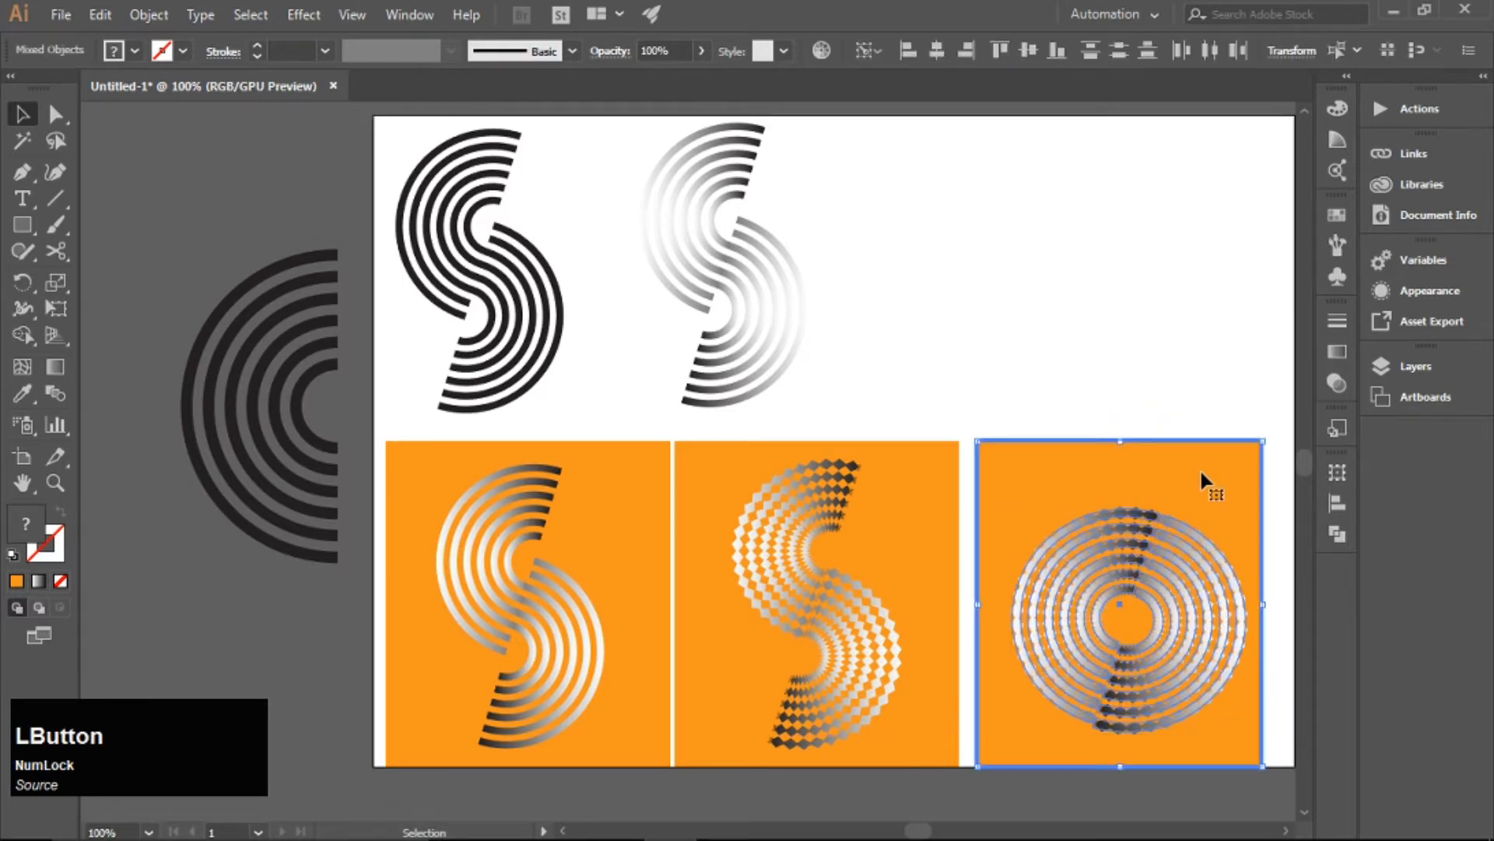
click(1338, 503)
click(1254, 519)
click(1173, 376)
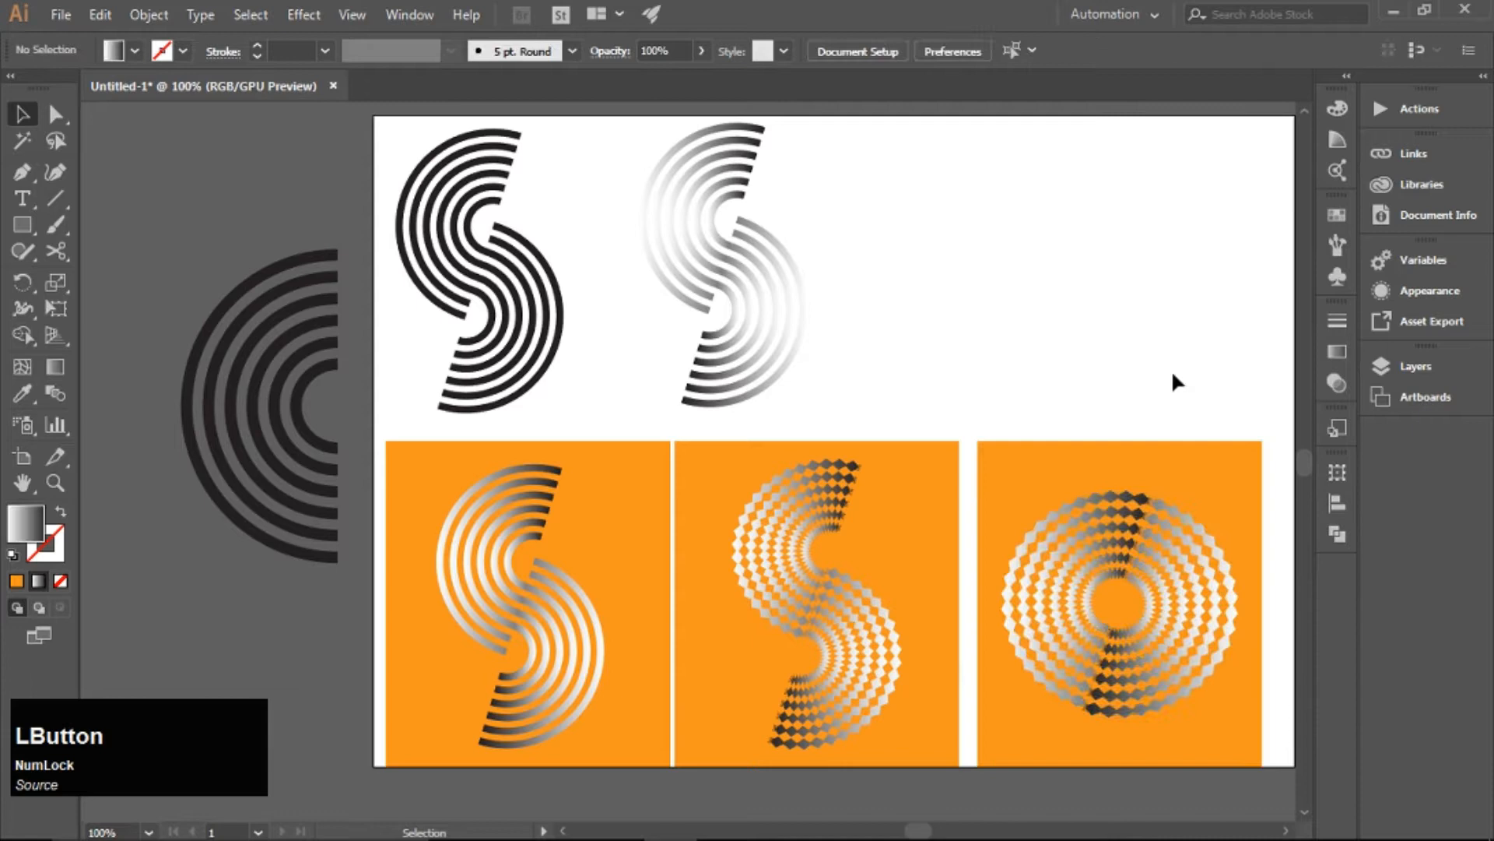
Group the two halves of the smooth gradient S on the first orange rectangle.
click(528, 588)
shift+click(582, 629)
right_click(582, 628)
click(634, 434)
Center the smooth gradient S group horizontally and vertically on the first orange rectangle.
shift+click(582, 508)
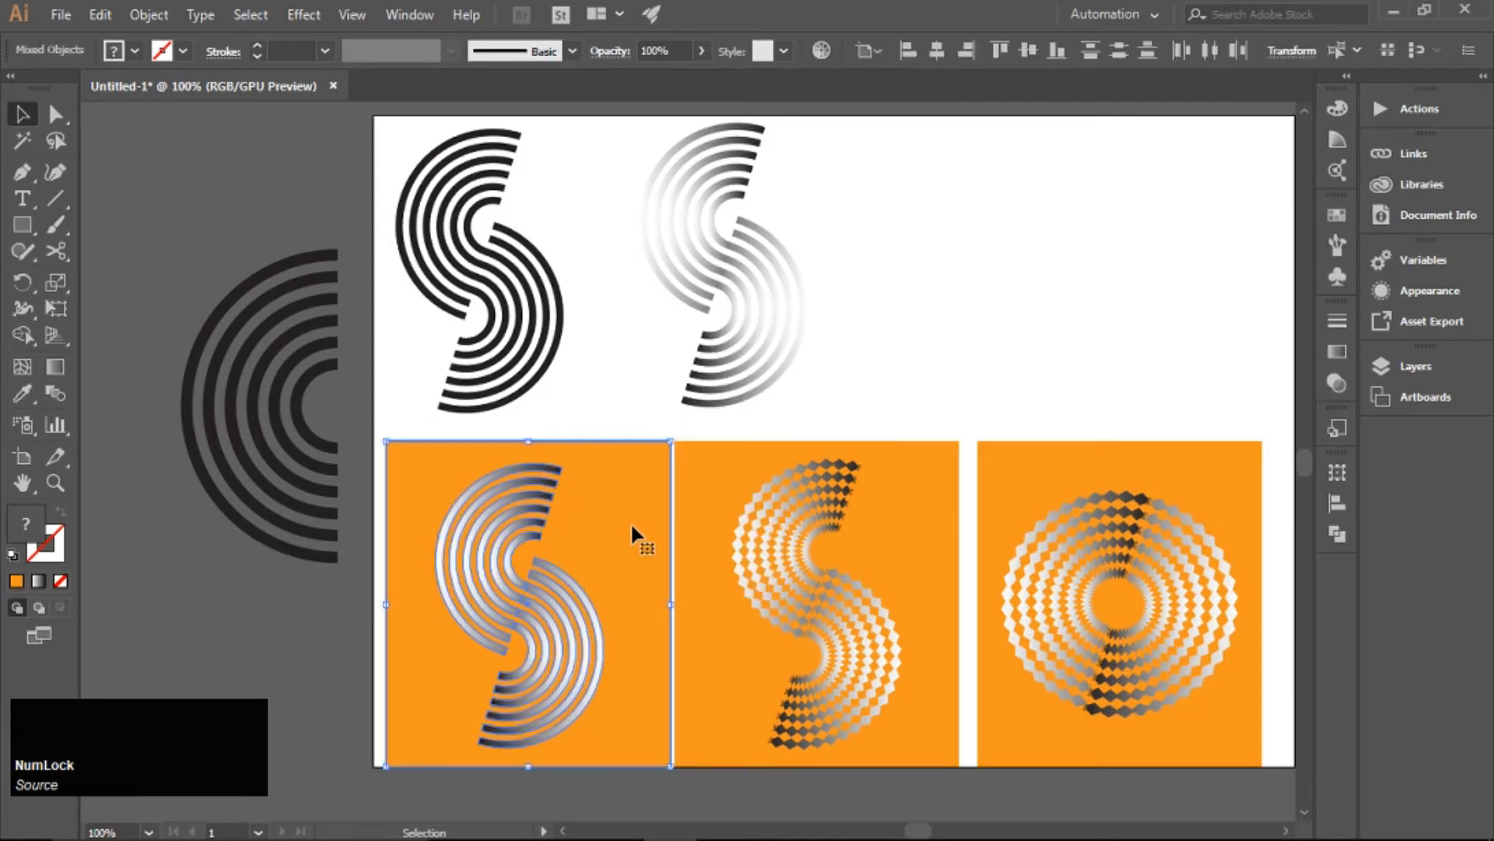
click(1337, 503)
click(1121, 514)
click(1254, 513)
click(1338, 503)
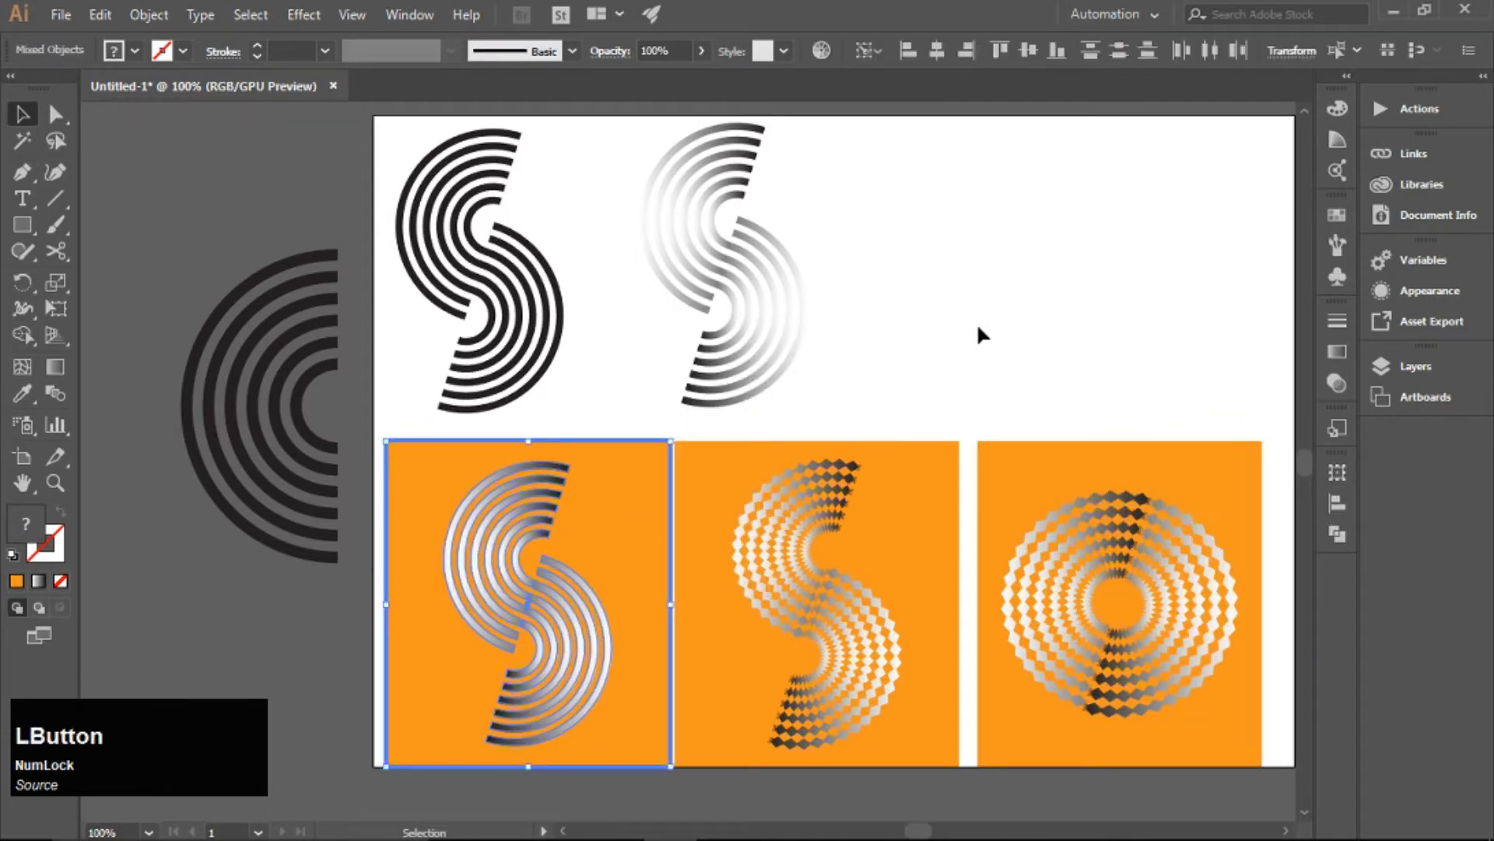
click(978, 327)
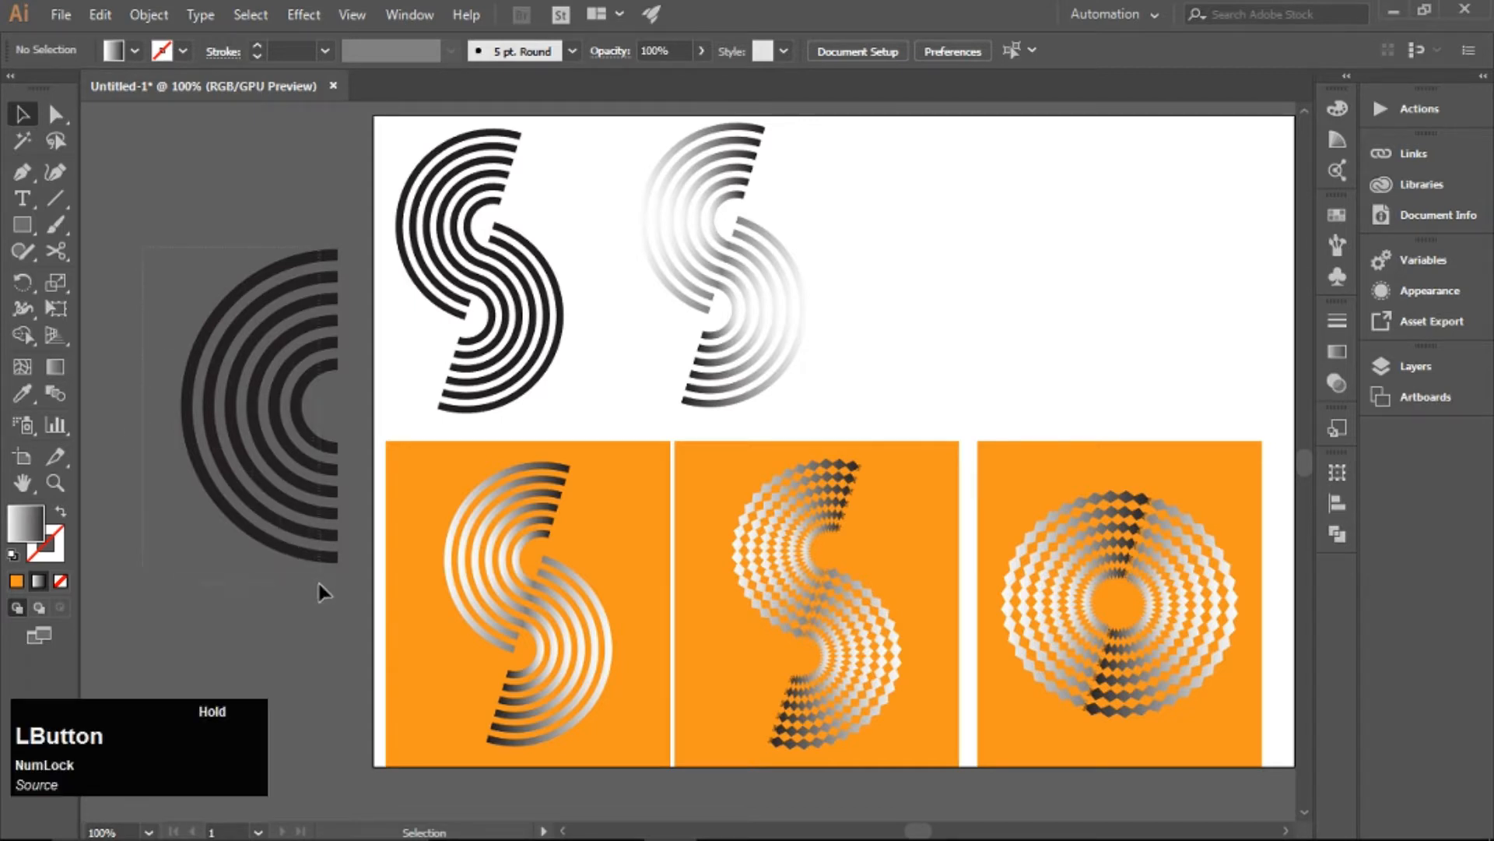
drag(319, 585, 284, 474)
click(979, 311)
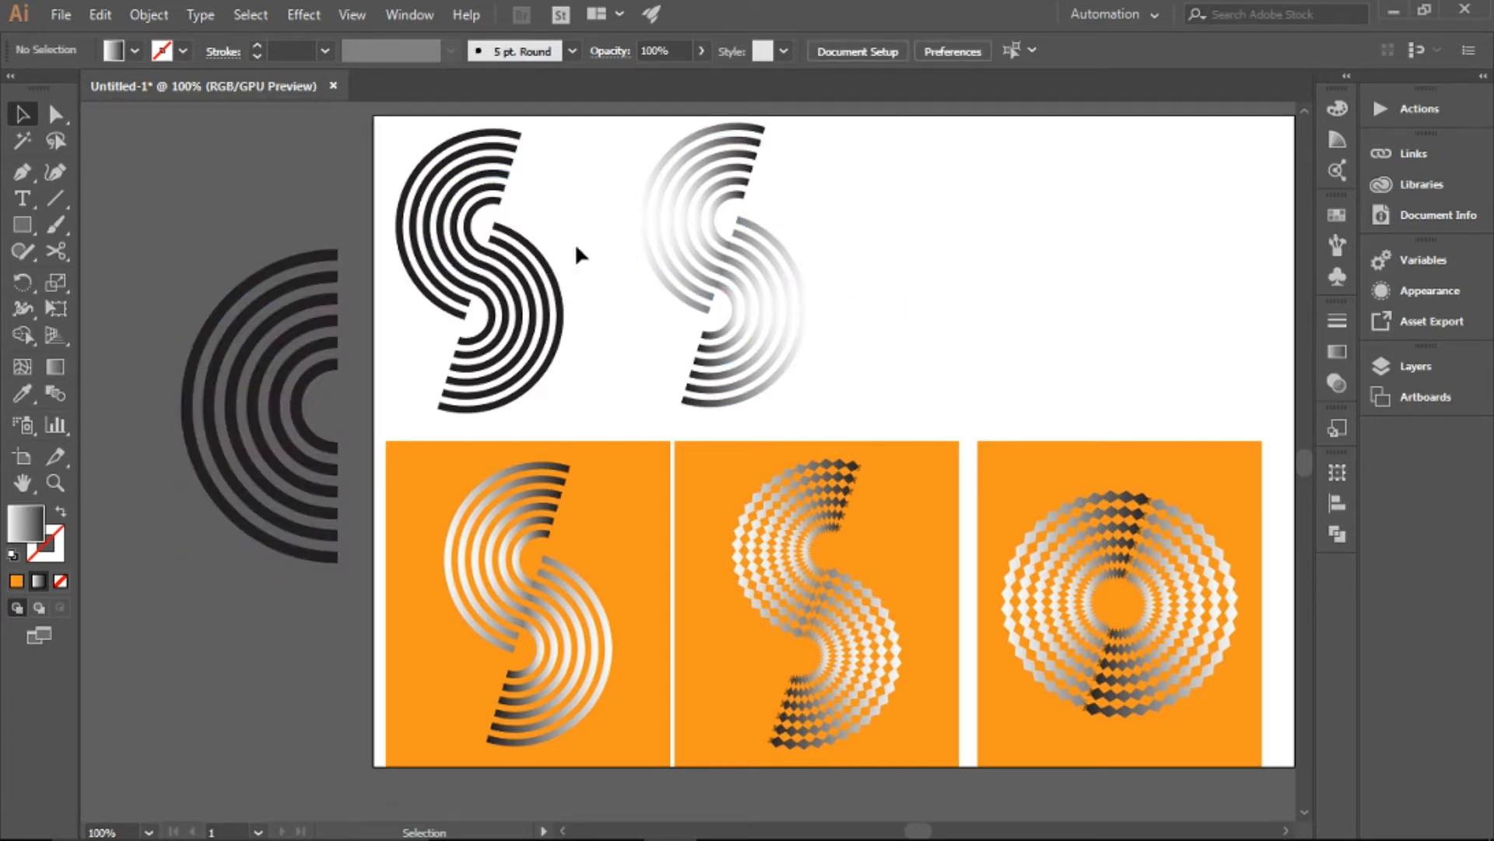
drag(493, 277, 1026, 248)
drag(1089, 399, 1113, 375)
click(995, 316)
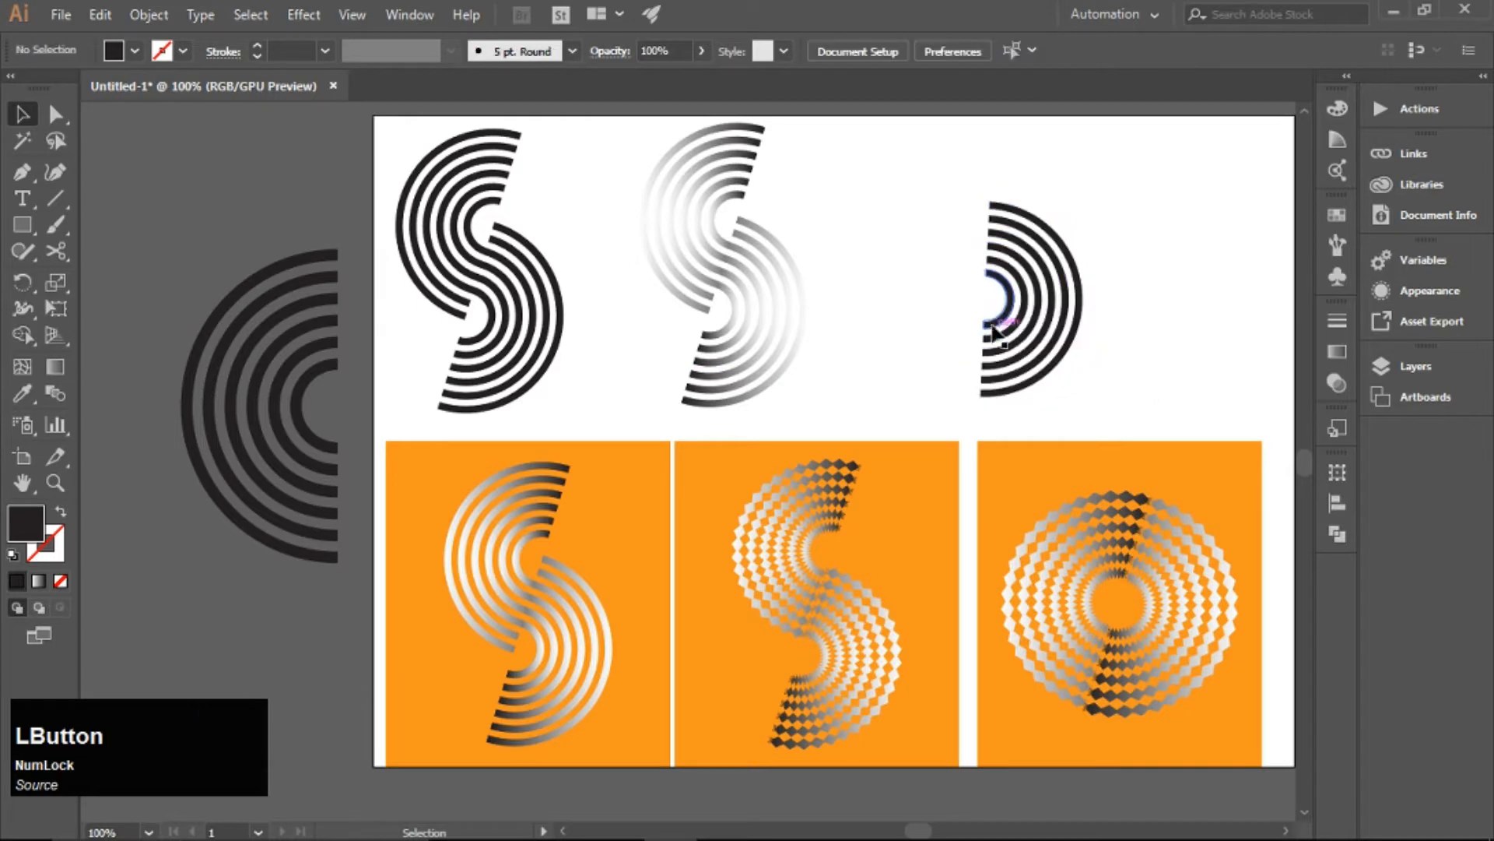
click(1006, 320)
key(ctrl+z)
key(ctrl+z)
Duplicate all the black half rings beside the artboard into the empty area above the third orange rectangle and group the copy.
click(265, 381)
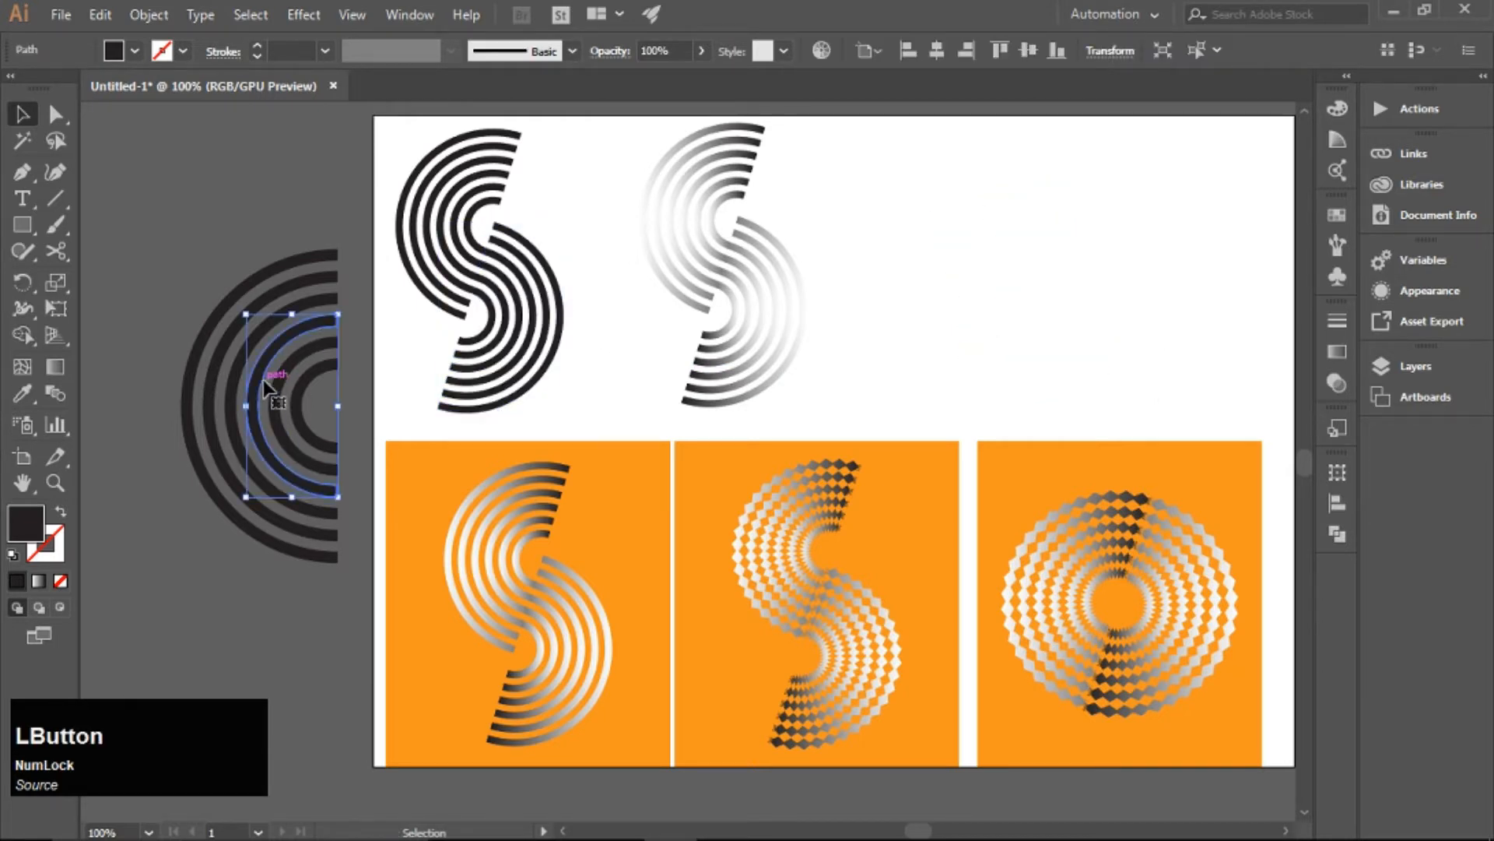
click(240, 459)
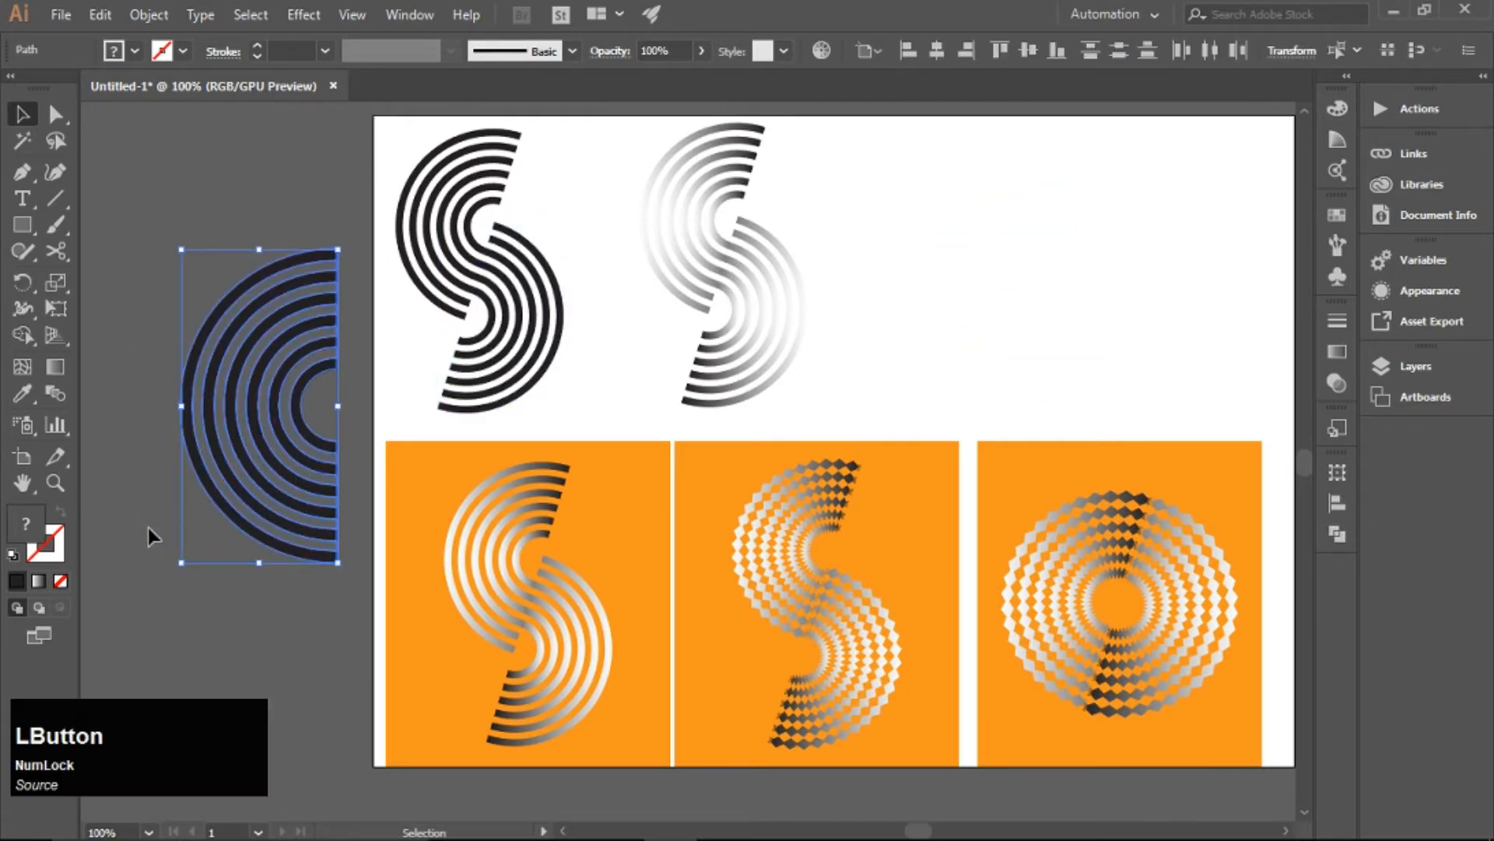
shift+click(265, 517)
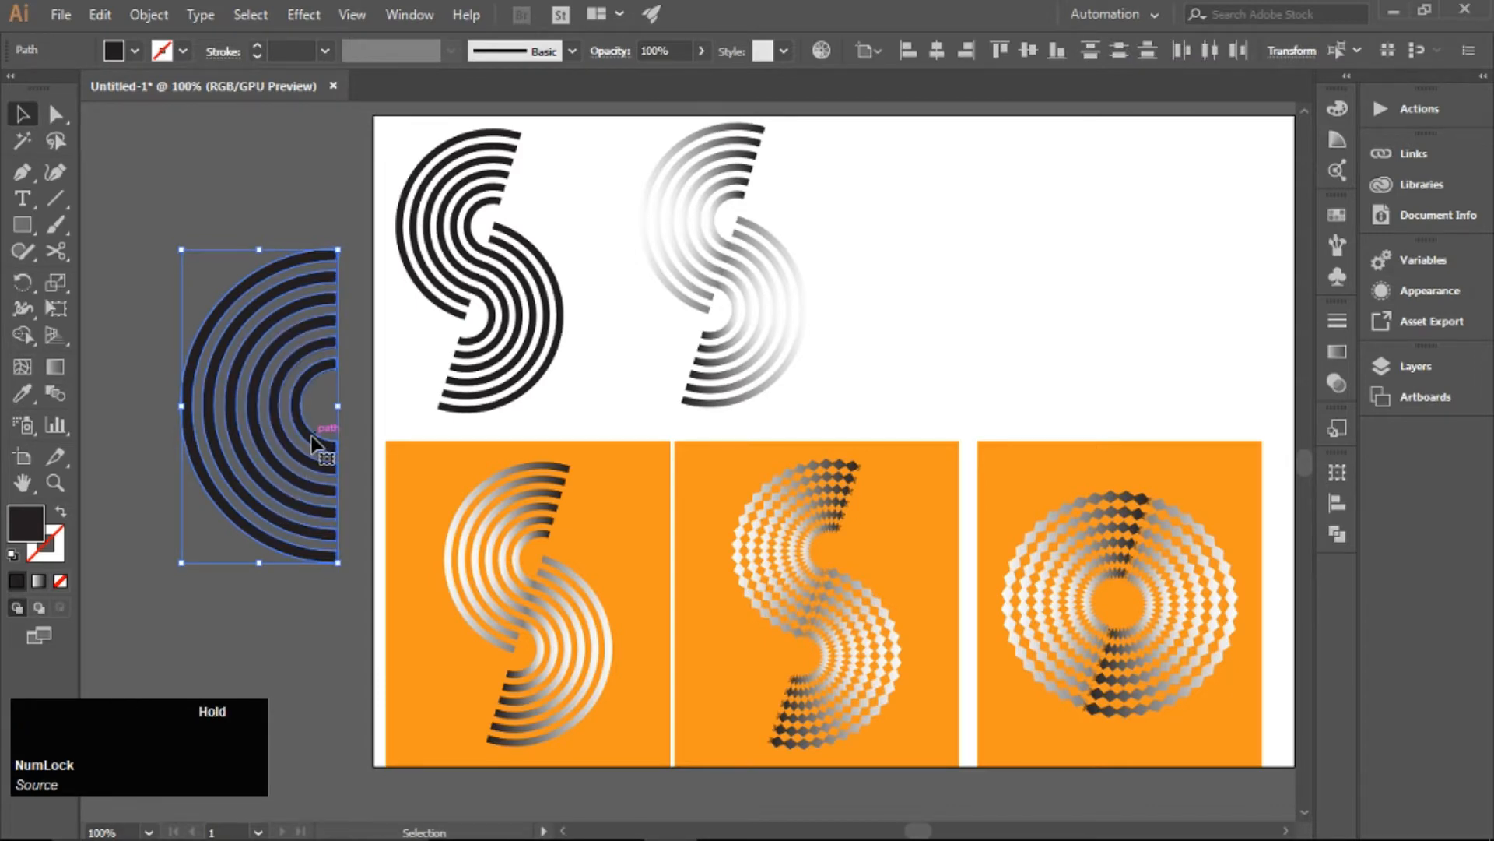
drag(312, 443, 1097, 317)
right_click(1099, 296)
click(1187, 440)
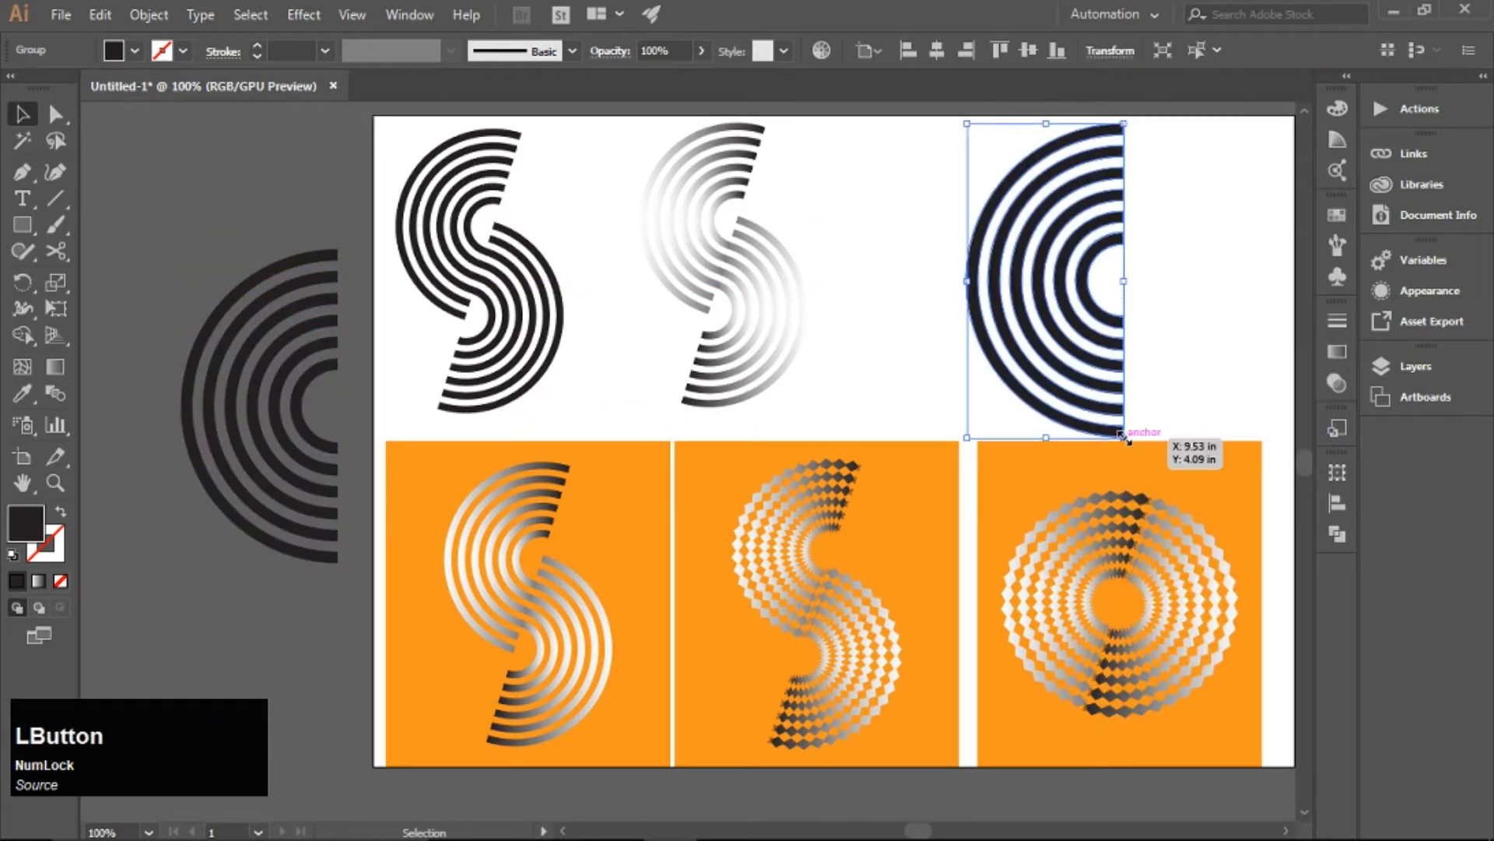
Scale the copied half-ring group down to about half its size and duplicate it beside itself above the third orange rectangle.
drag(1124, 437, 1088, 366)
click(1081, 293)
mouse_move(1070, 290)
mouse_down()
mouse_move(949, 289)
mouse_move(1060, 295)
mouse_up()
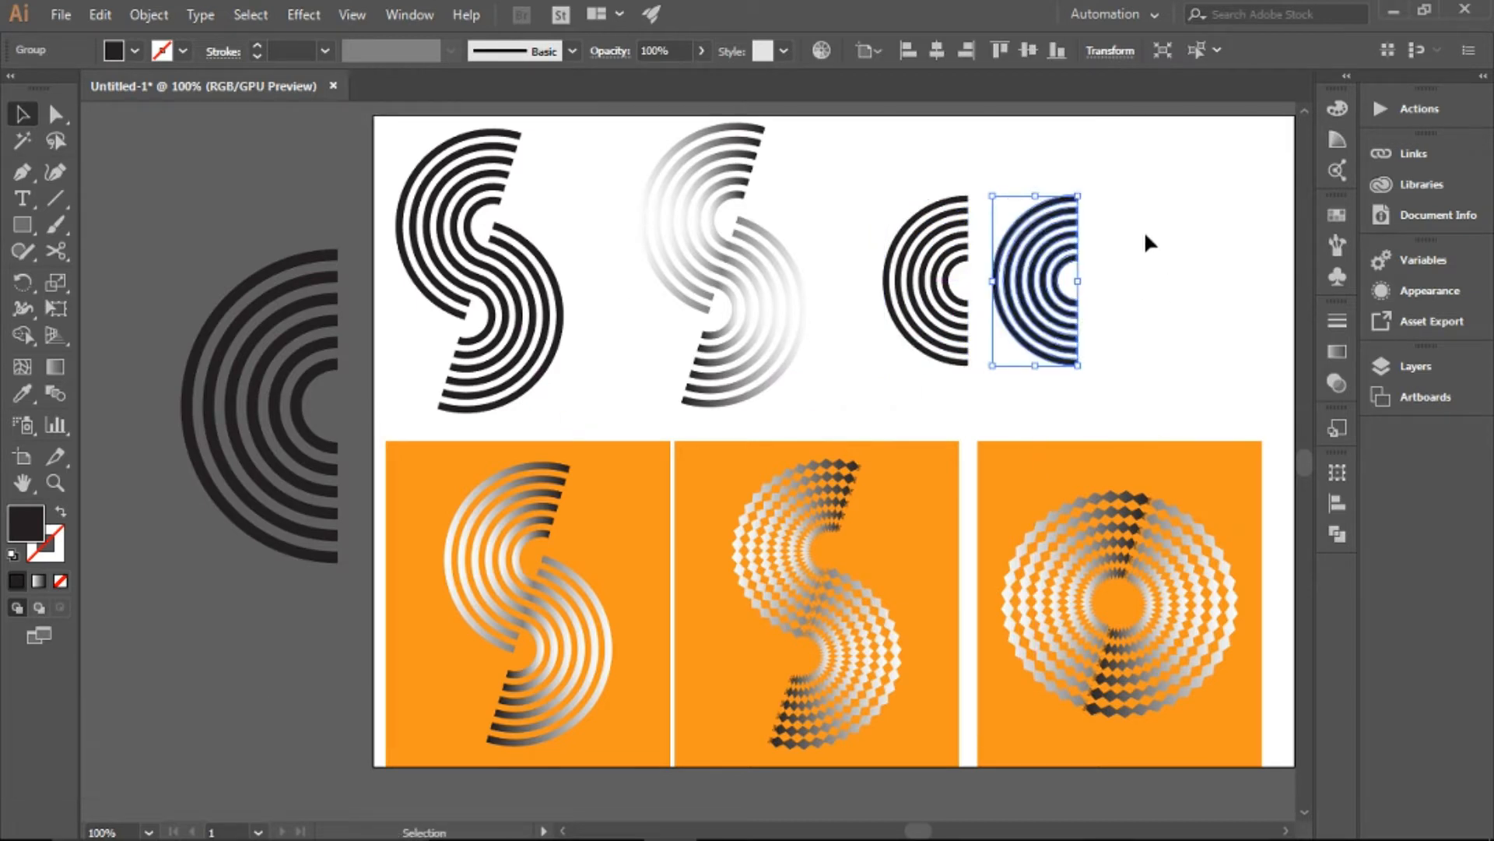
Rotate the two small half-ring groups into a U shape and an arch, and move the arch to meet the U's upper edge.
click(939, 273)
drag(987, 342, 1125, 269)
drag(1044, 180, 1108, 267)
drag(1090, 191, 1160, 323)
click(1156, 324)
drag(1024, 307, 1024, 223)
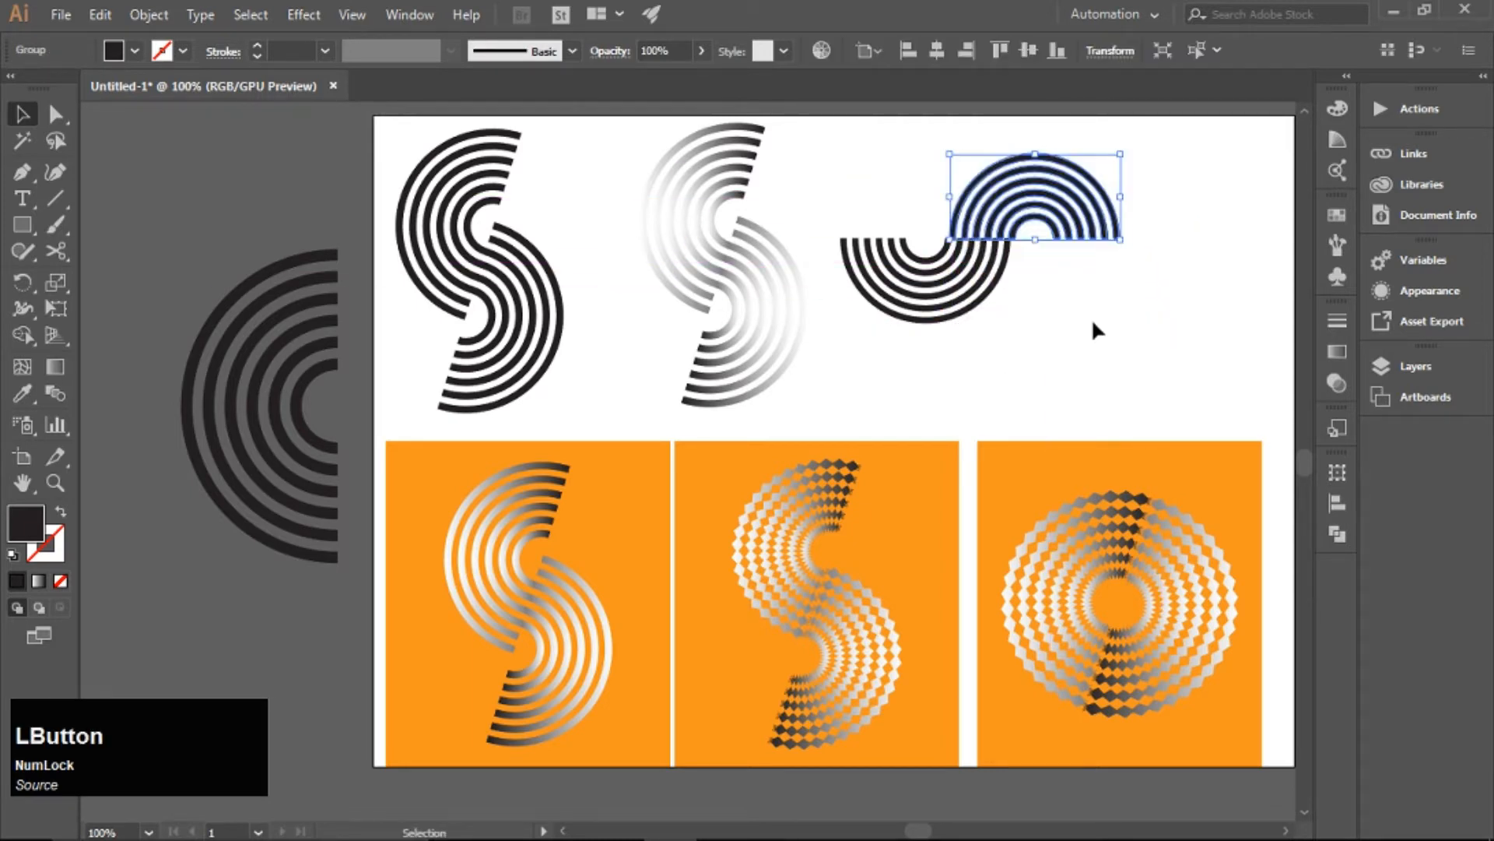
Nudge the arch left to line up its stripes with those of the U-shaped half ring.
key(Left)
key(Left)
click(1076, 298)
click(1030, 209)
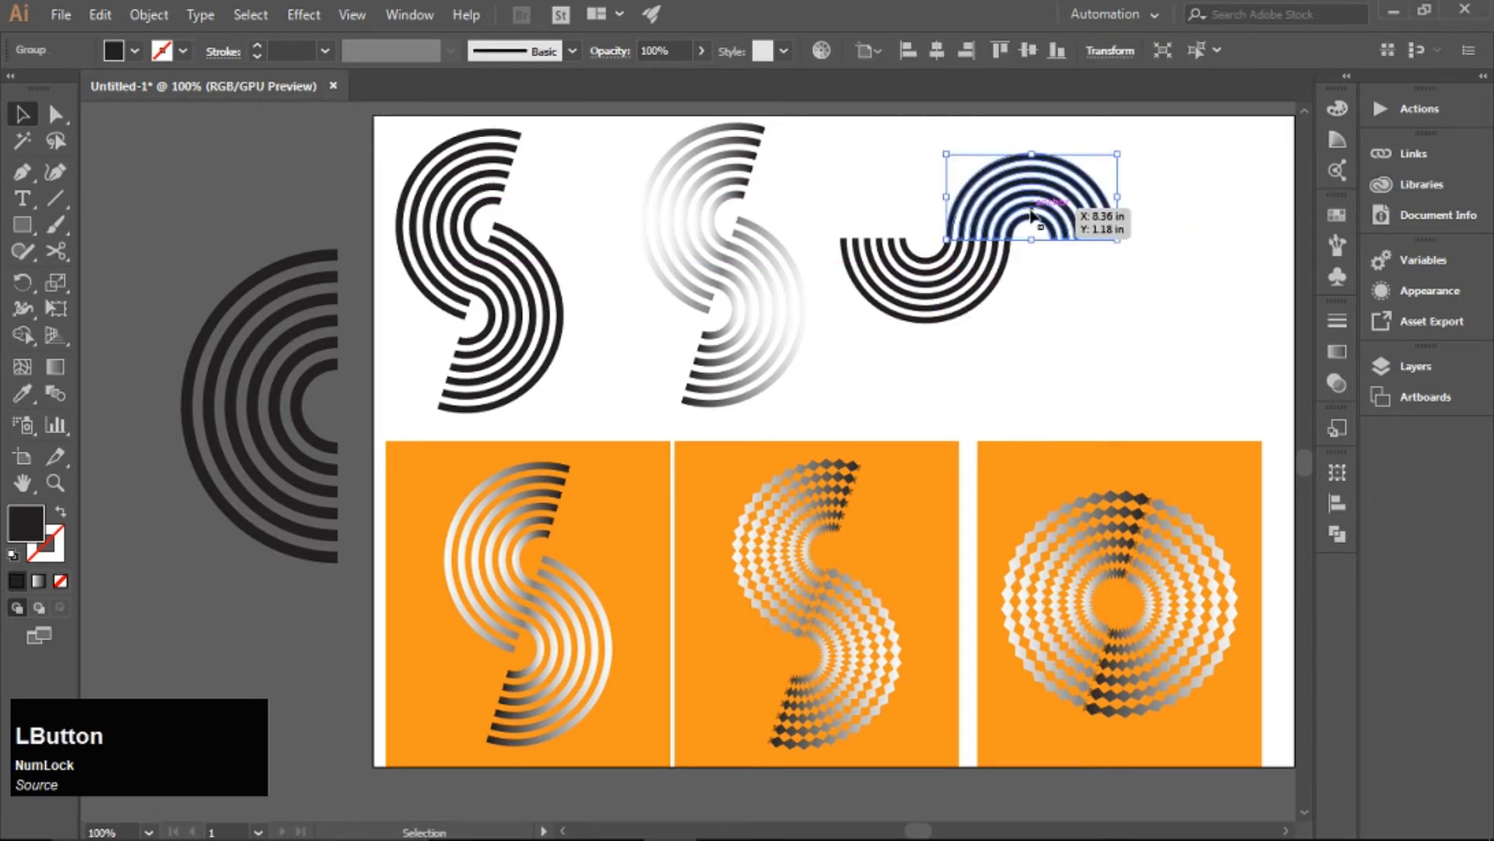
key(Left)
key(Left)
click(1096, 353)
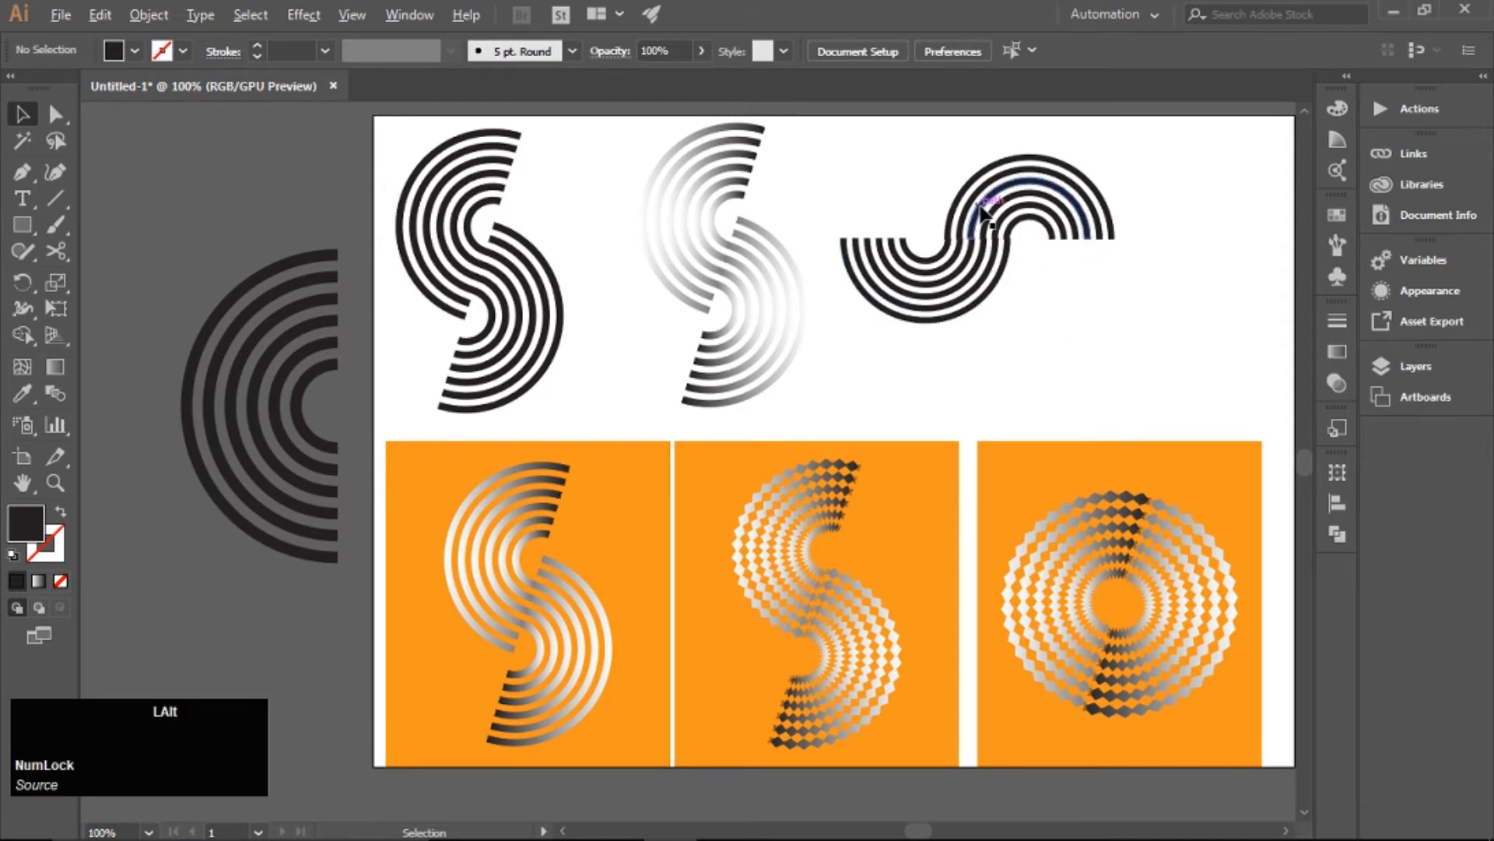
Fine-tune the arch's position so its stripe ends join the U-shaped half ring's stripes exactly.
alt+scroll(1051, 187, up, 2)
click(1051, 186)
key(Right)
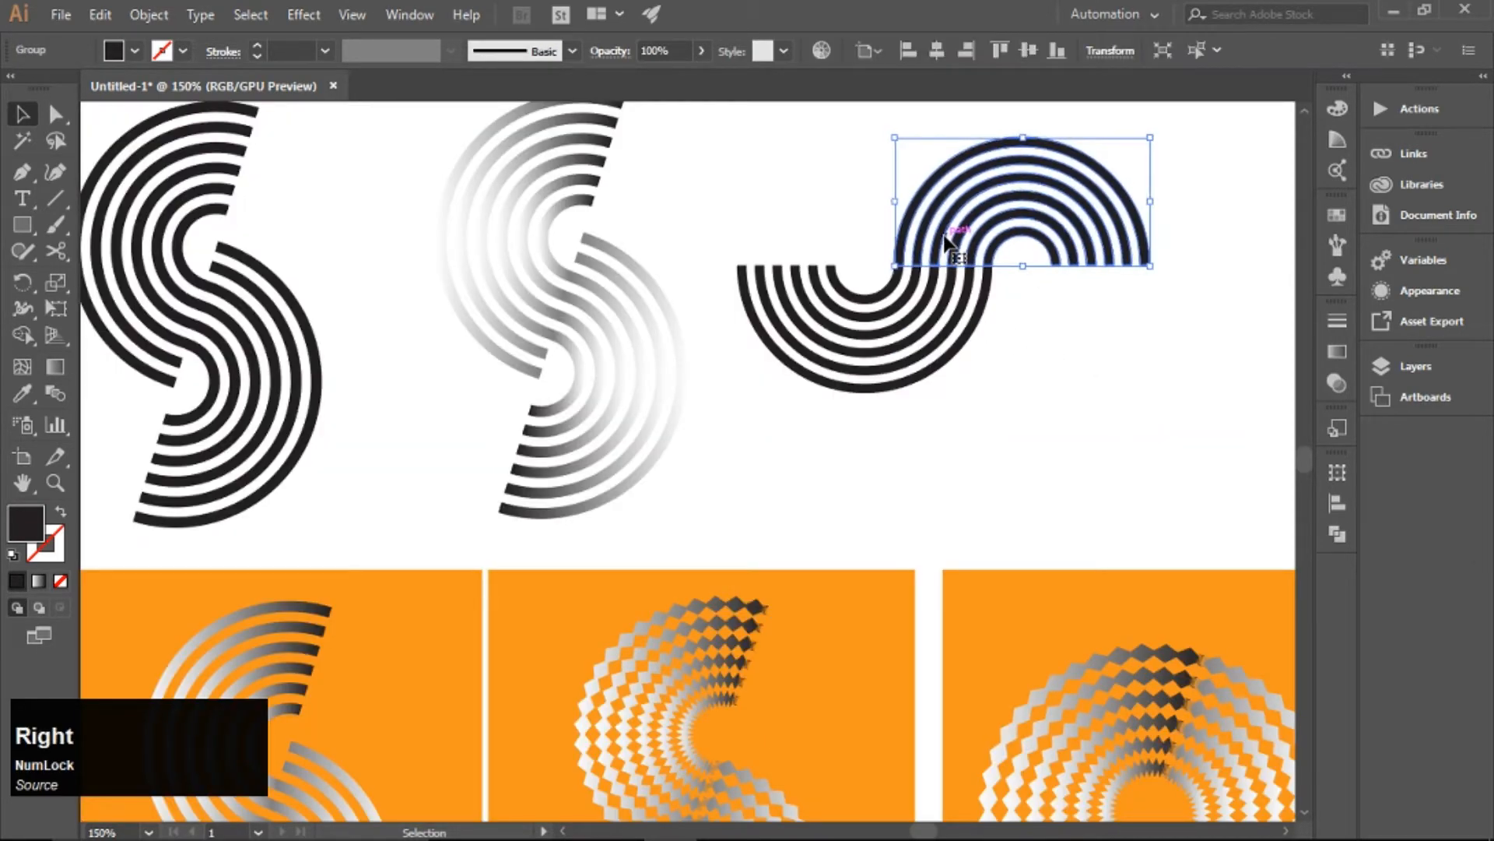
click(1149, 439)
alt+scroll(926, 264, up, 2)
click(962, 281)
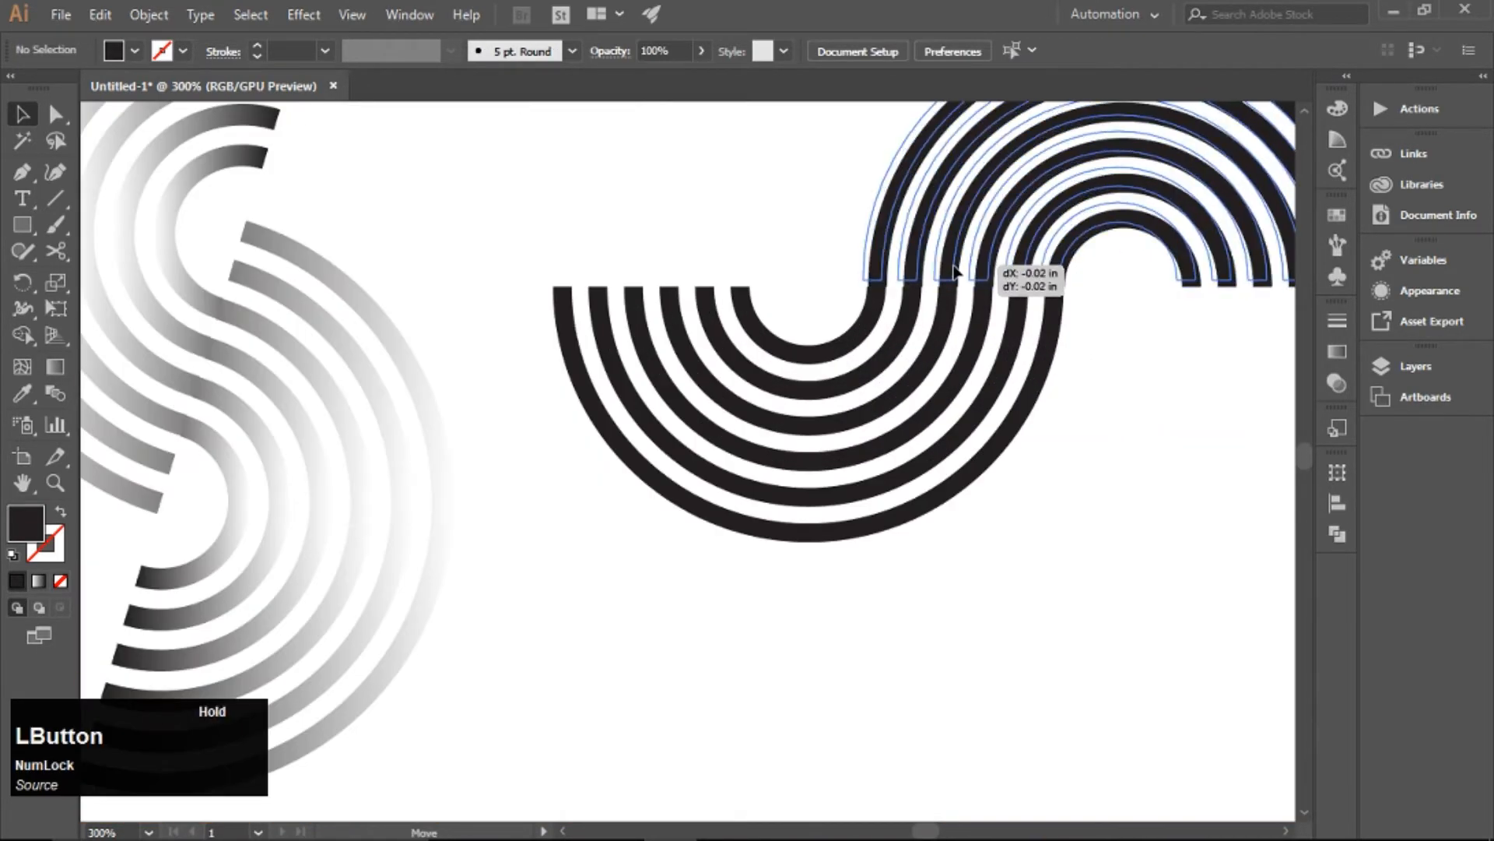
key(Right)
click(1199, 413)
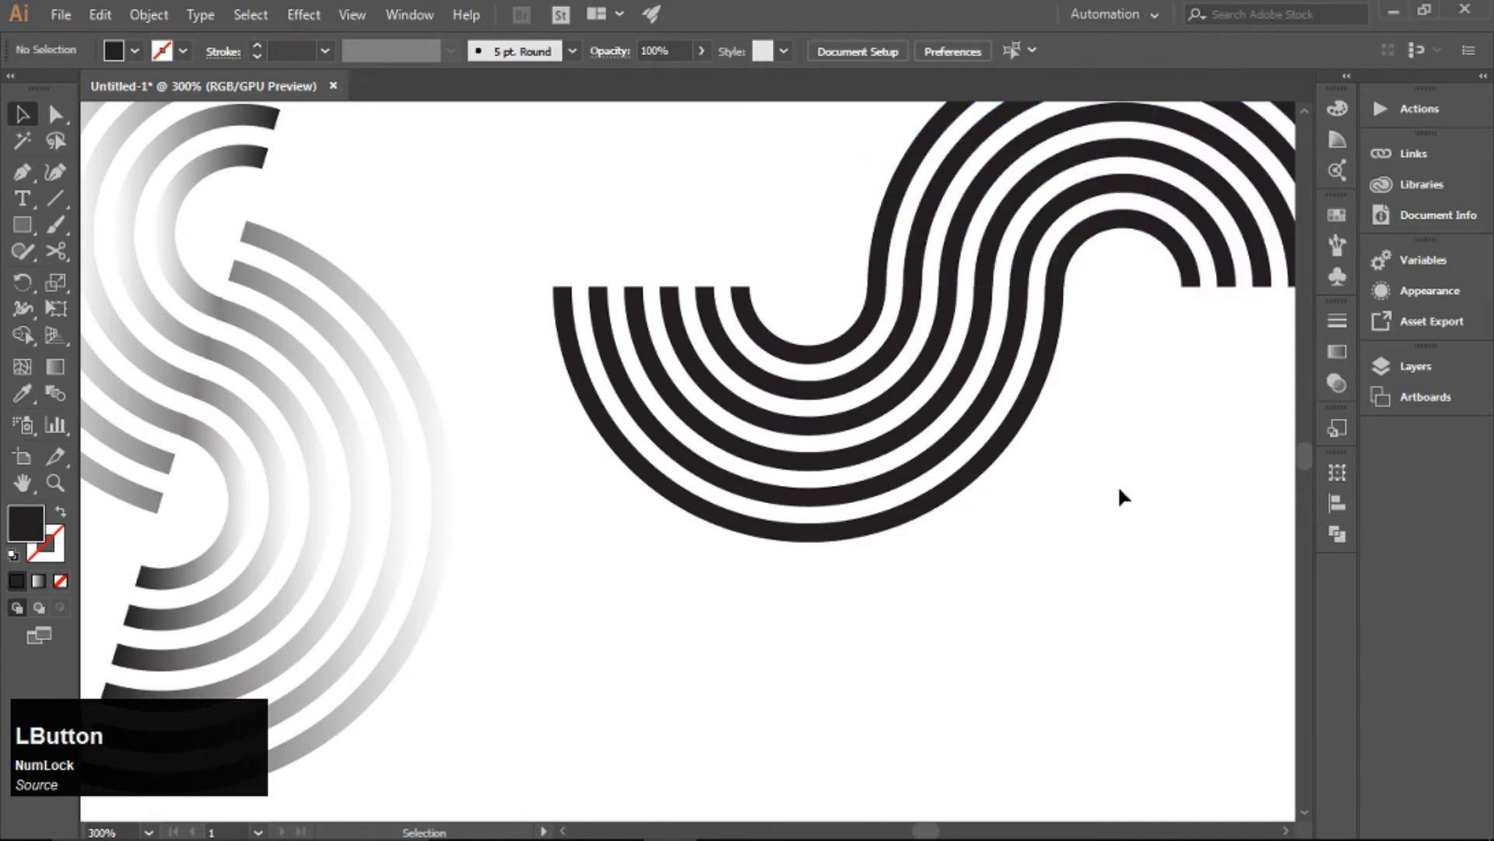
Duplicate the U-shaped half ring horizontally by about 2.67 in onto the free end of the arch.
drag(1101, 441, 663, 619)
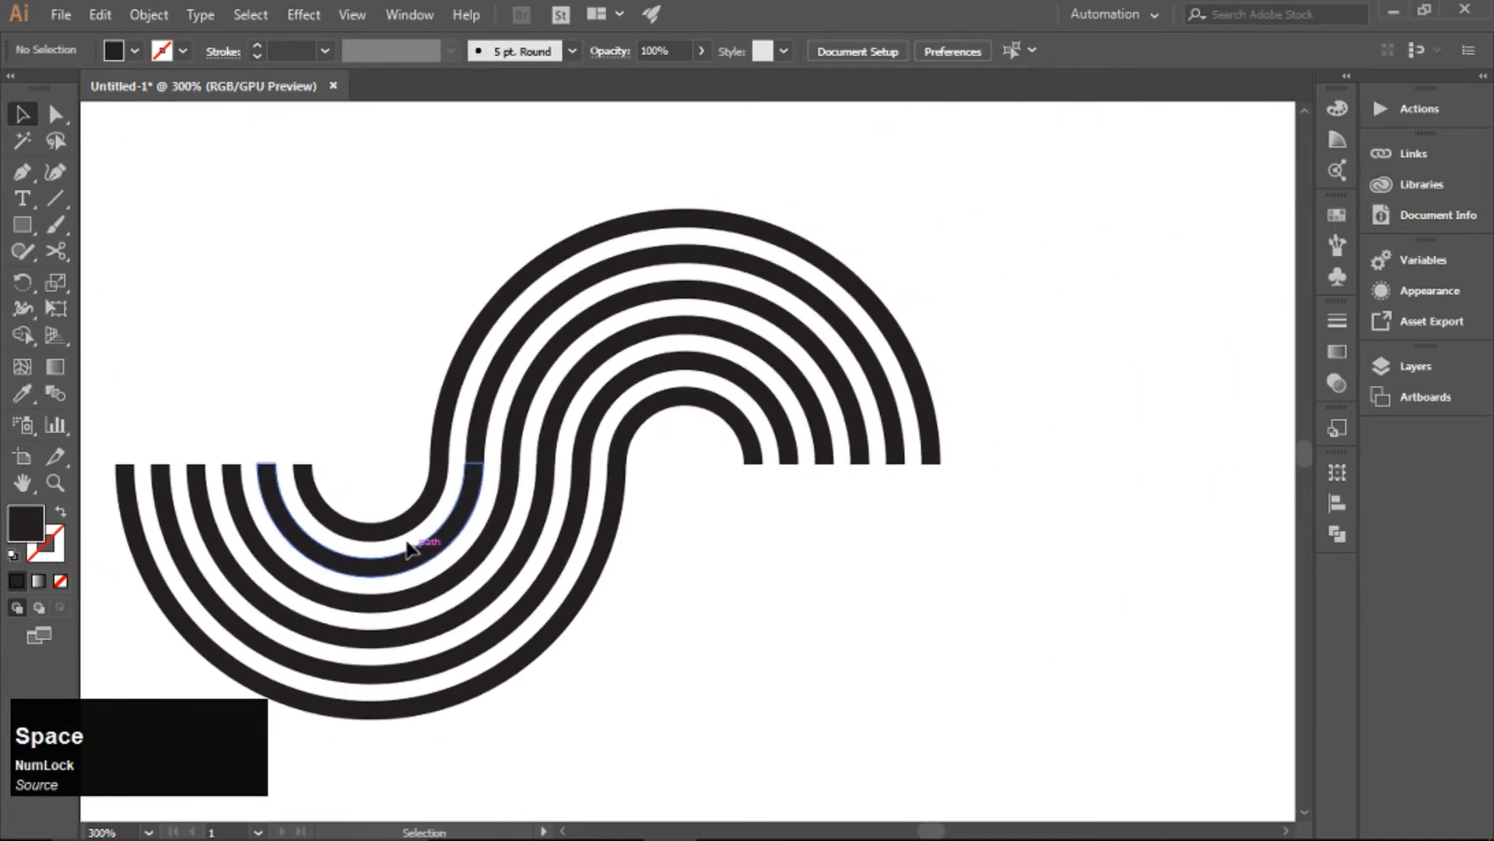
drag(407, 572, 1039, 573)
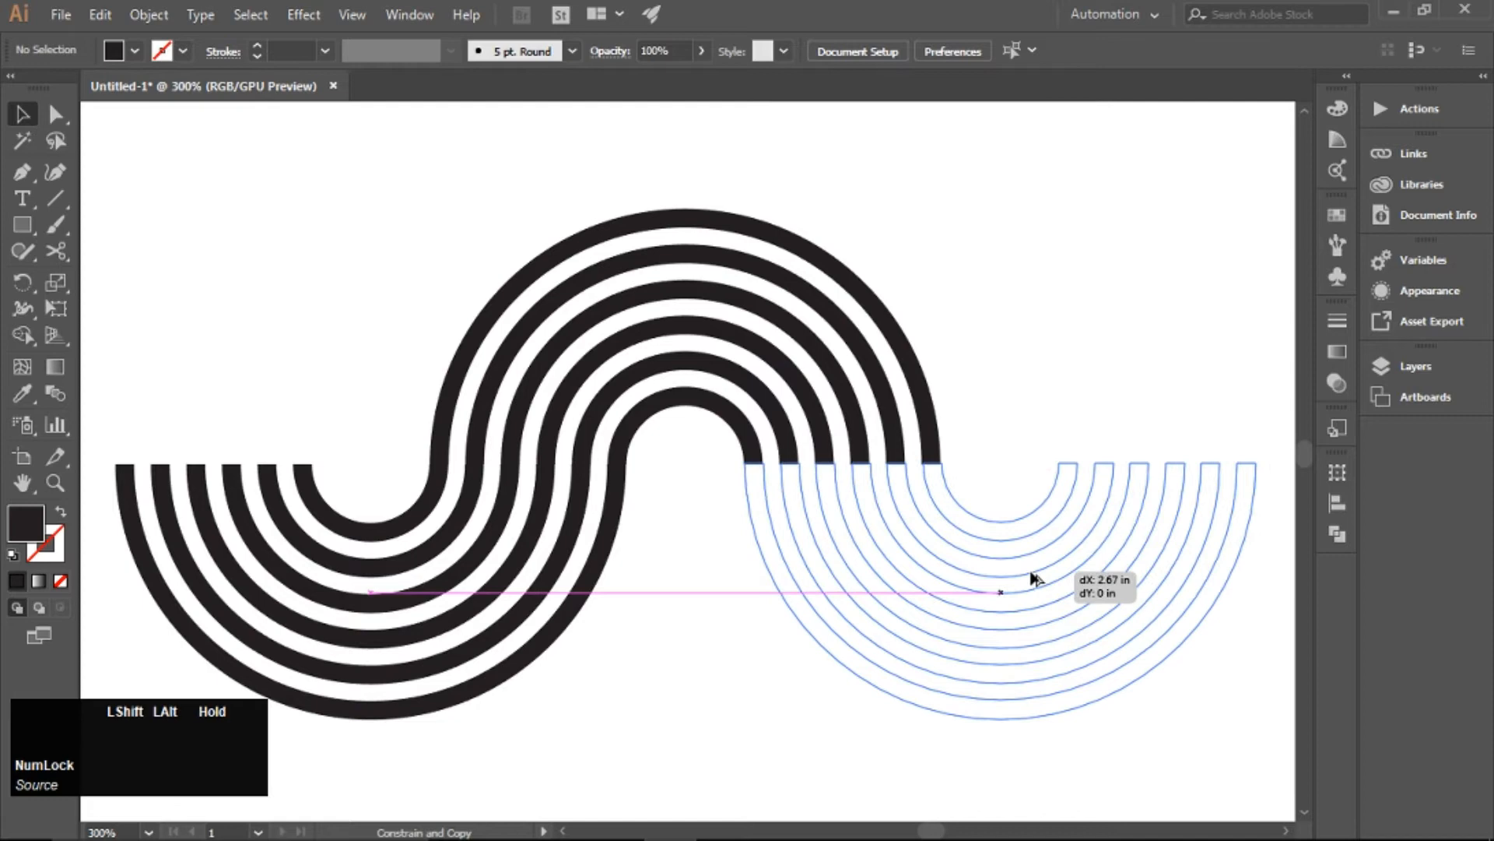
click(1065, 379)
drag(849, 534, 796, 537)
click(1043, 462)
Align the two U-shaped half rings by their top edges, using the original U as the key object.
click(967, 540)
shift+click(403, 539)
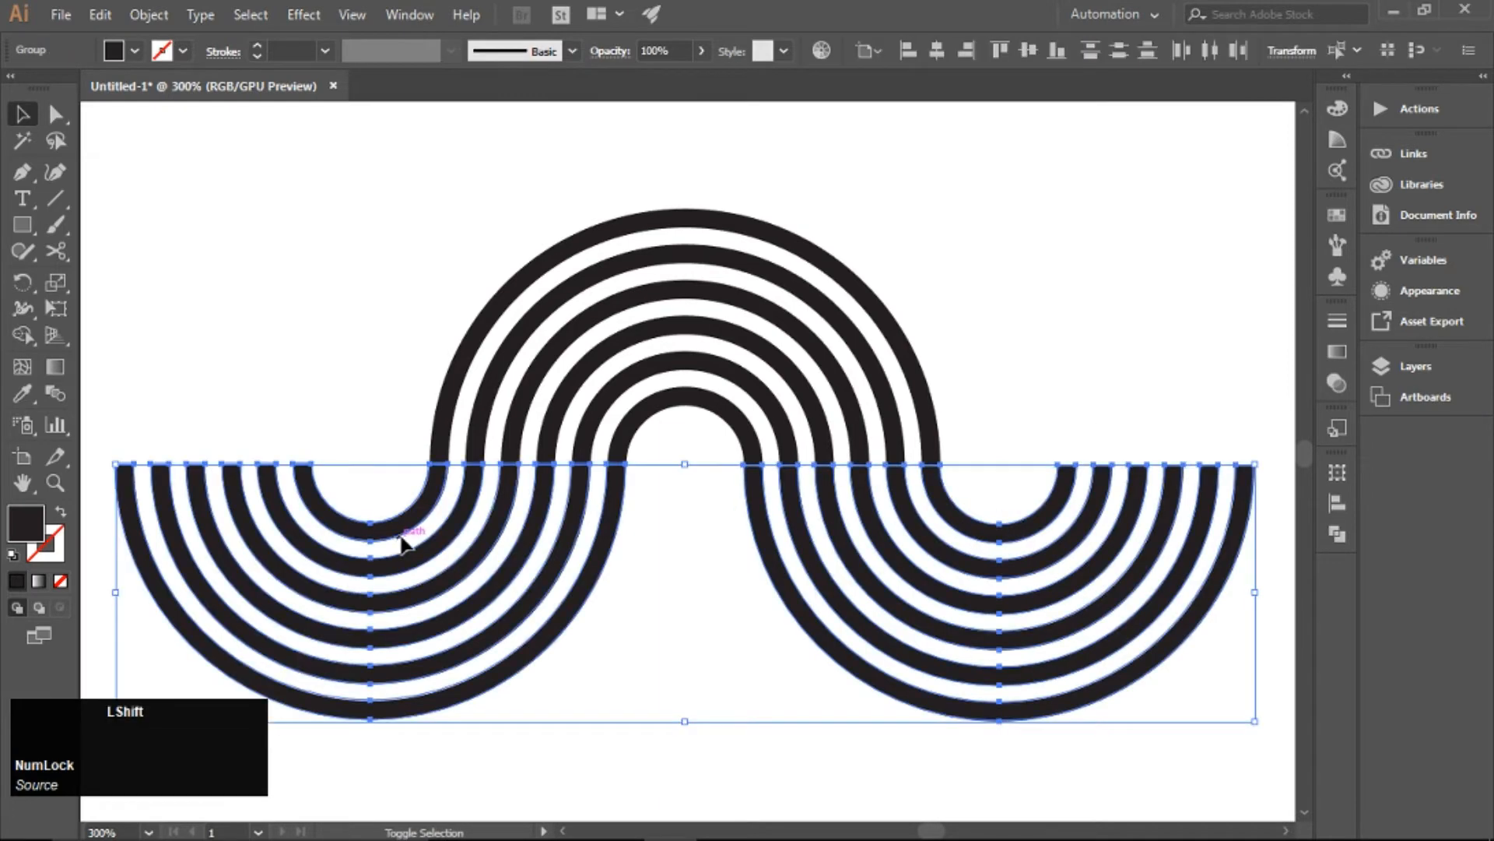
click(550, 507)
click(1338, 503)
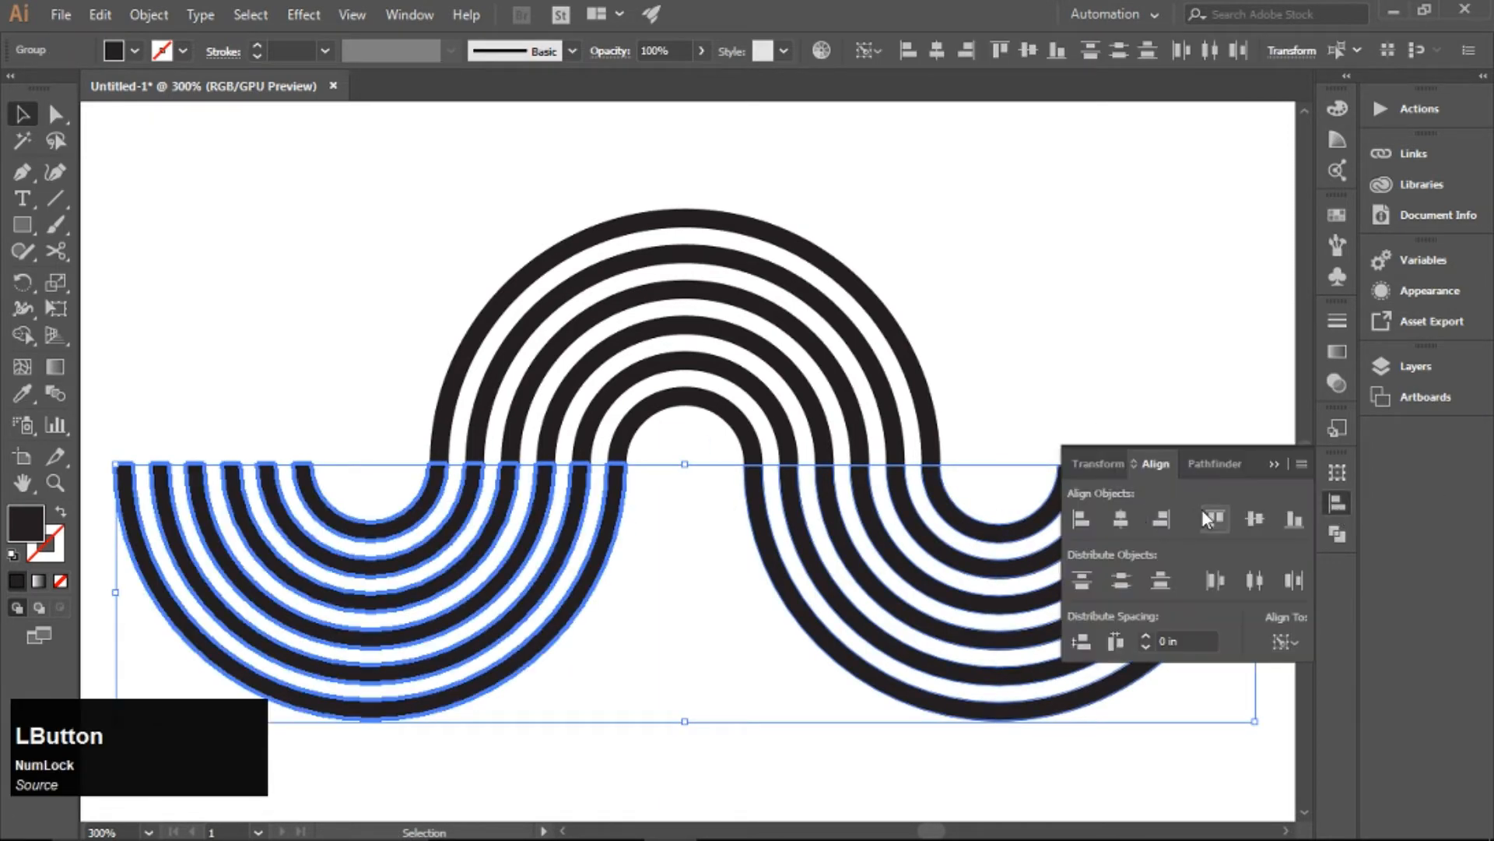
click(1273, 465)
click(948, 283)
Group the three half rings of the wave and shift the group slightly toward the artboard's outer edge.
scroll(723, 299, down, 3)
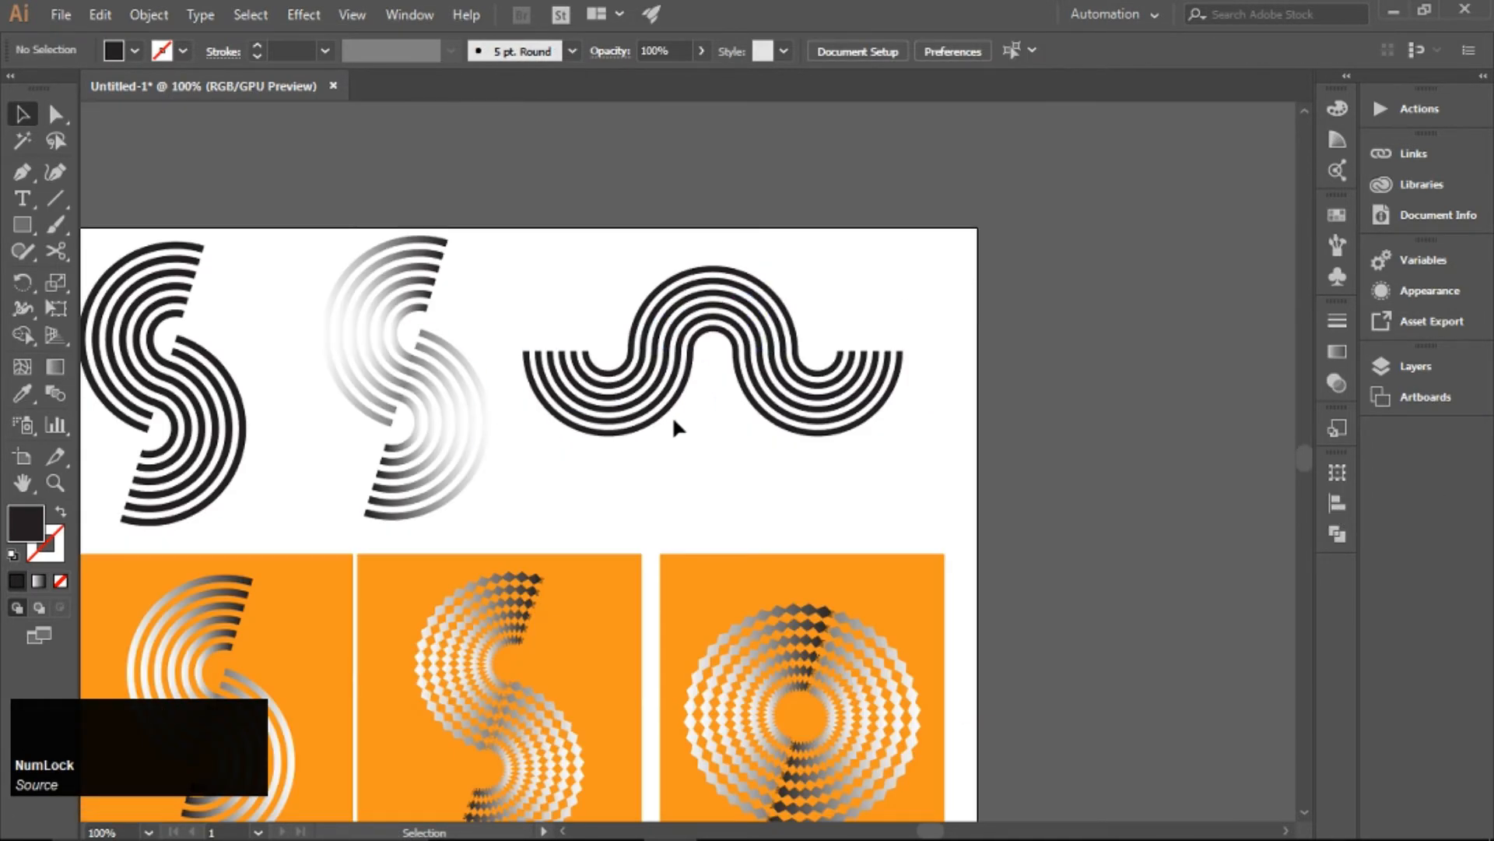
drag(518, 427, 750, 418)
click(957, 323)
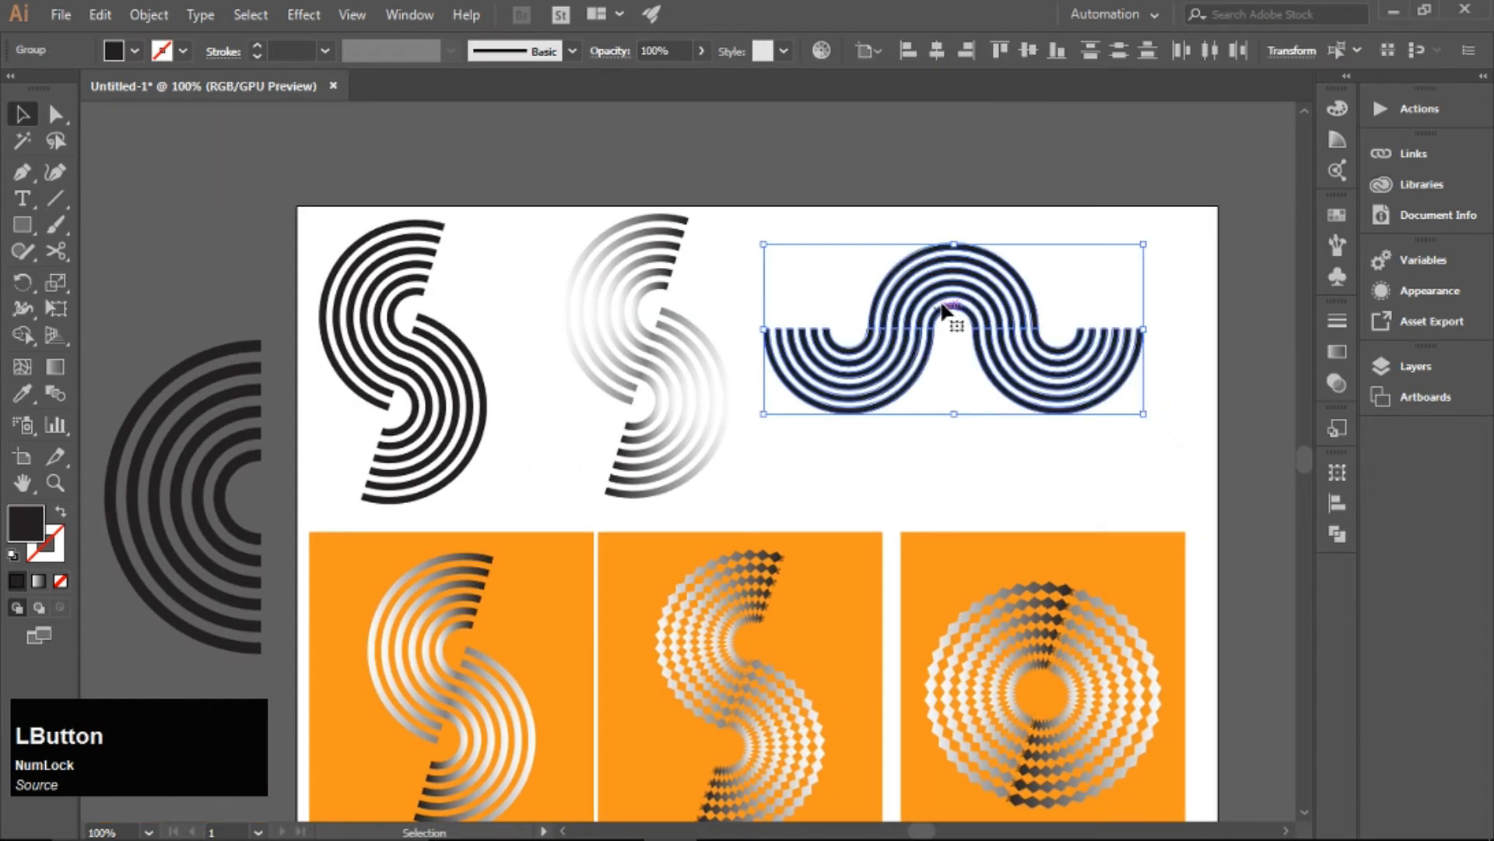
right_click(942, 301)
click(969, 434)
drag(930, 371, 966, 392)
click(1094, 216)
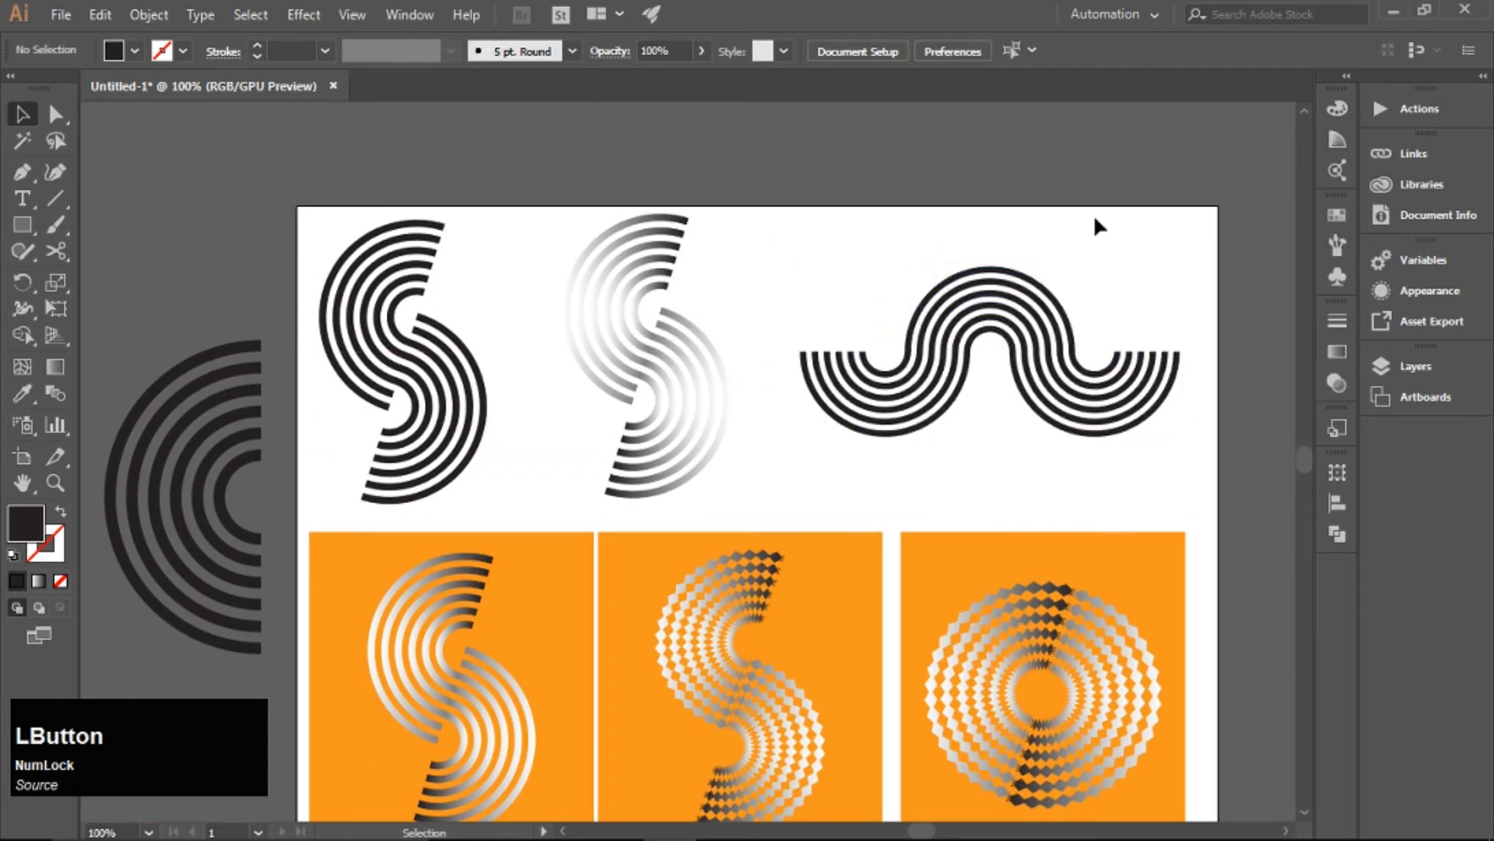
Slightly reduce the height of the gradient S beside the wave and move both S shapes closer to the wave.
click(685, 307)
drag(648, 221, 647, 234)
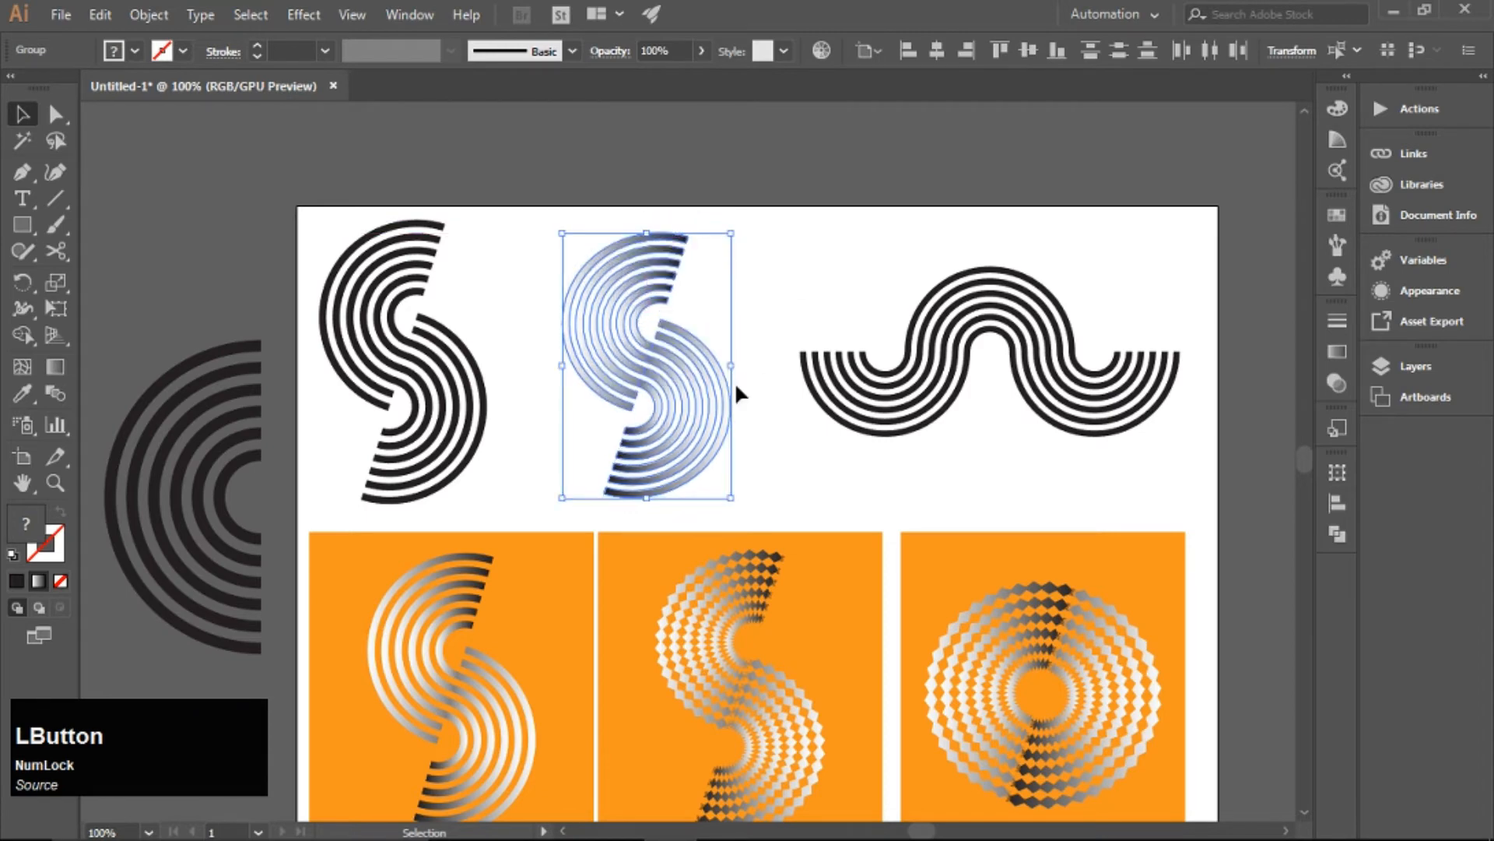
drag(725, 402, 750, 407)
drag(481, 406, 555, 408)
click(618, 221)
click(721, 447)
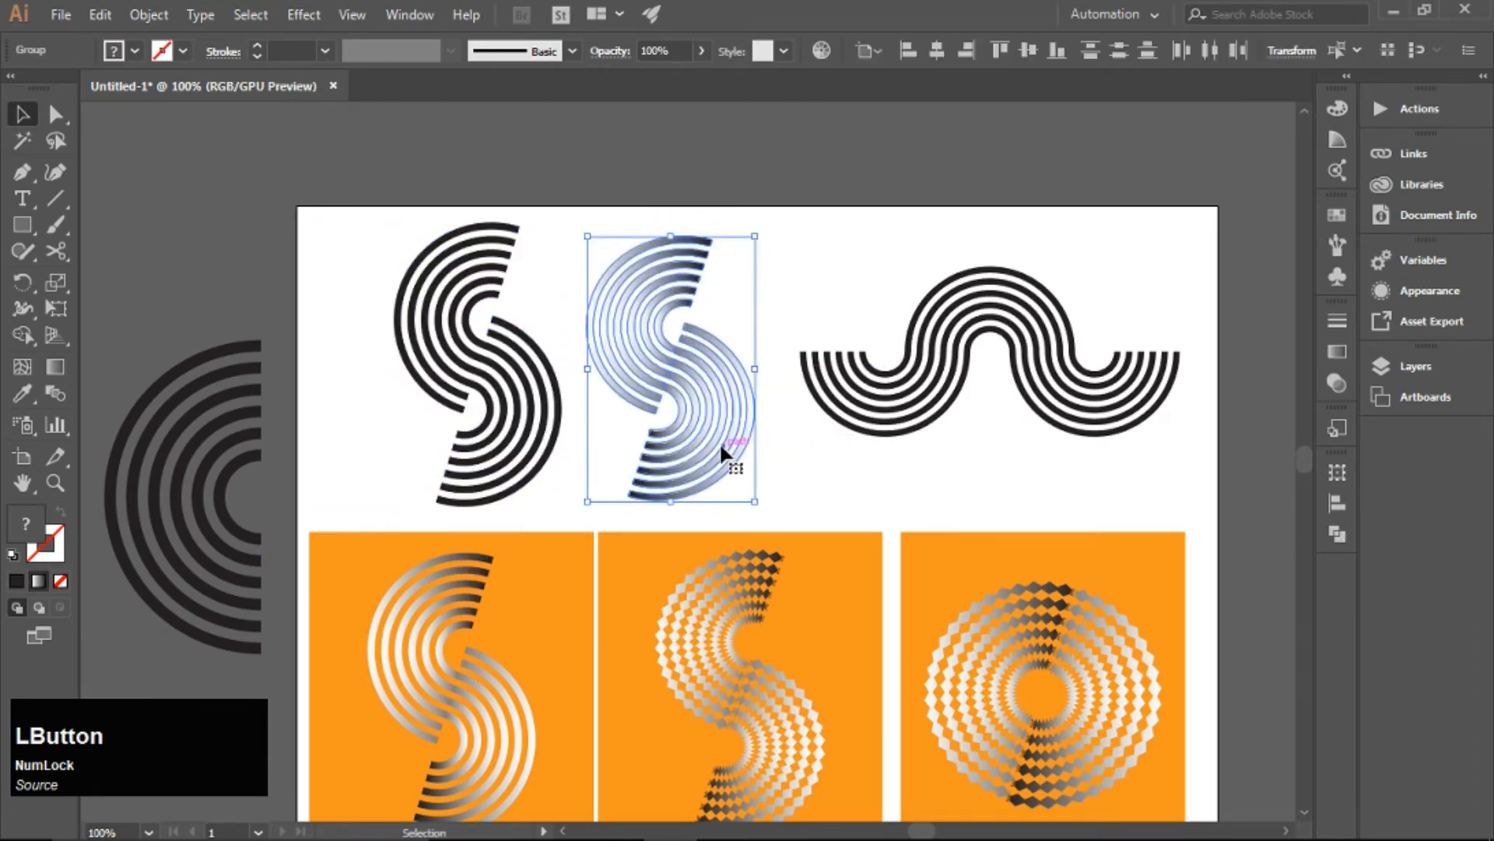
click(959, 479)
Draw a rectangle in the existing orange fill over both S shapes and the wave, spanning the three orange rectangles below.
click(539, 585)
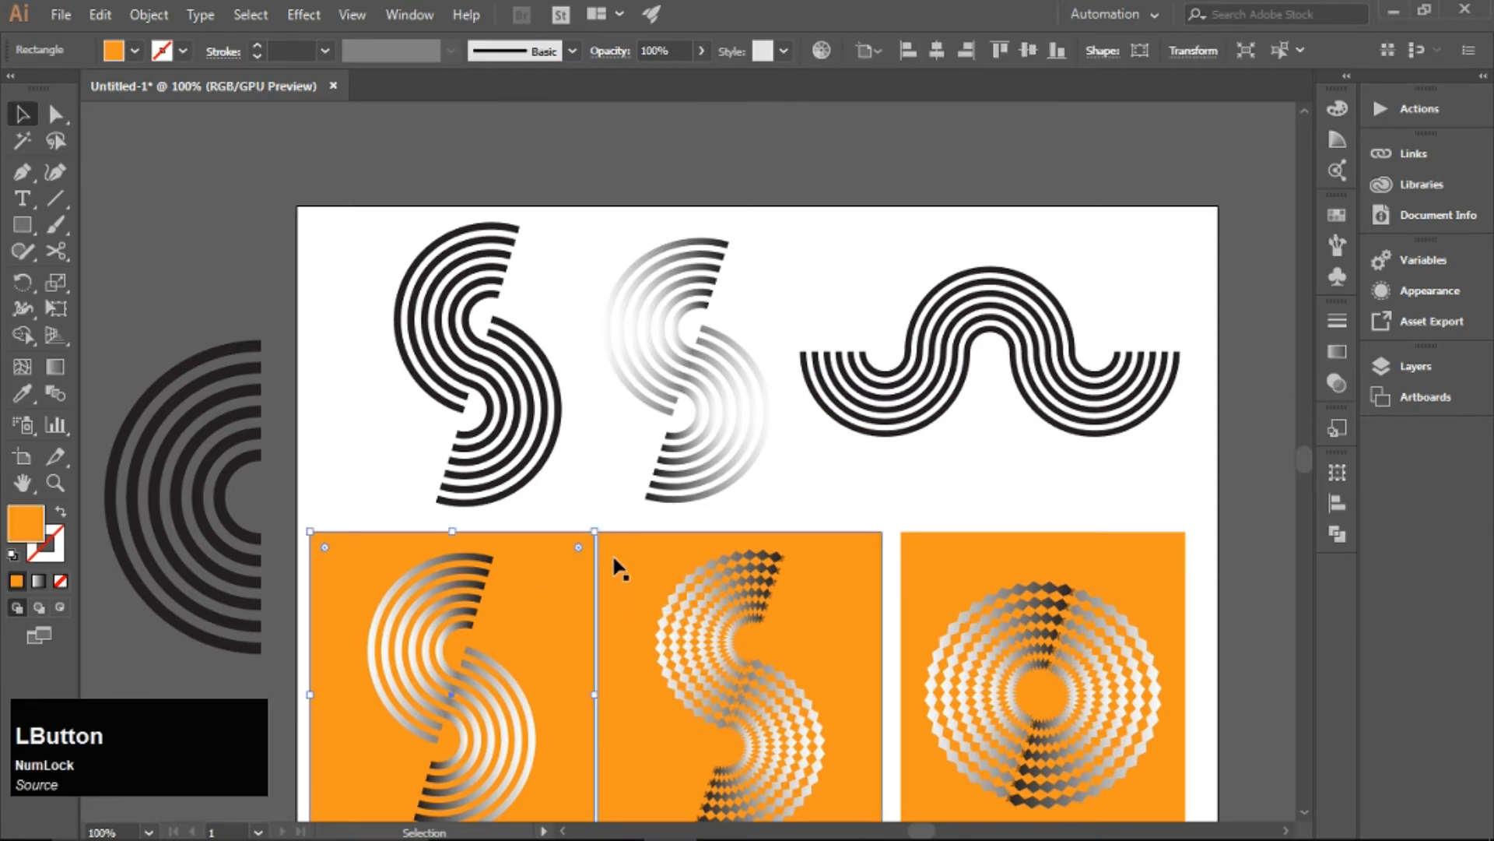
click(810, 515)
key(m)
mouse_move(327, 252)
mouse_down()
mouse_move(1201, 506)
mouse_move(1201, 524)
mouse_move(1187, 520)
mouse_up()
key(v)
Send the wide orange rectangle to the back, behind the two S shapes and the wave.
right_click(532, 265)
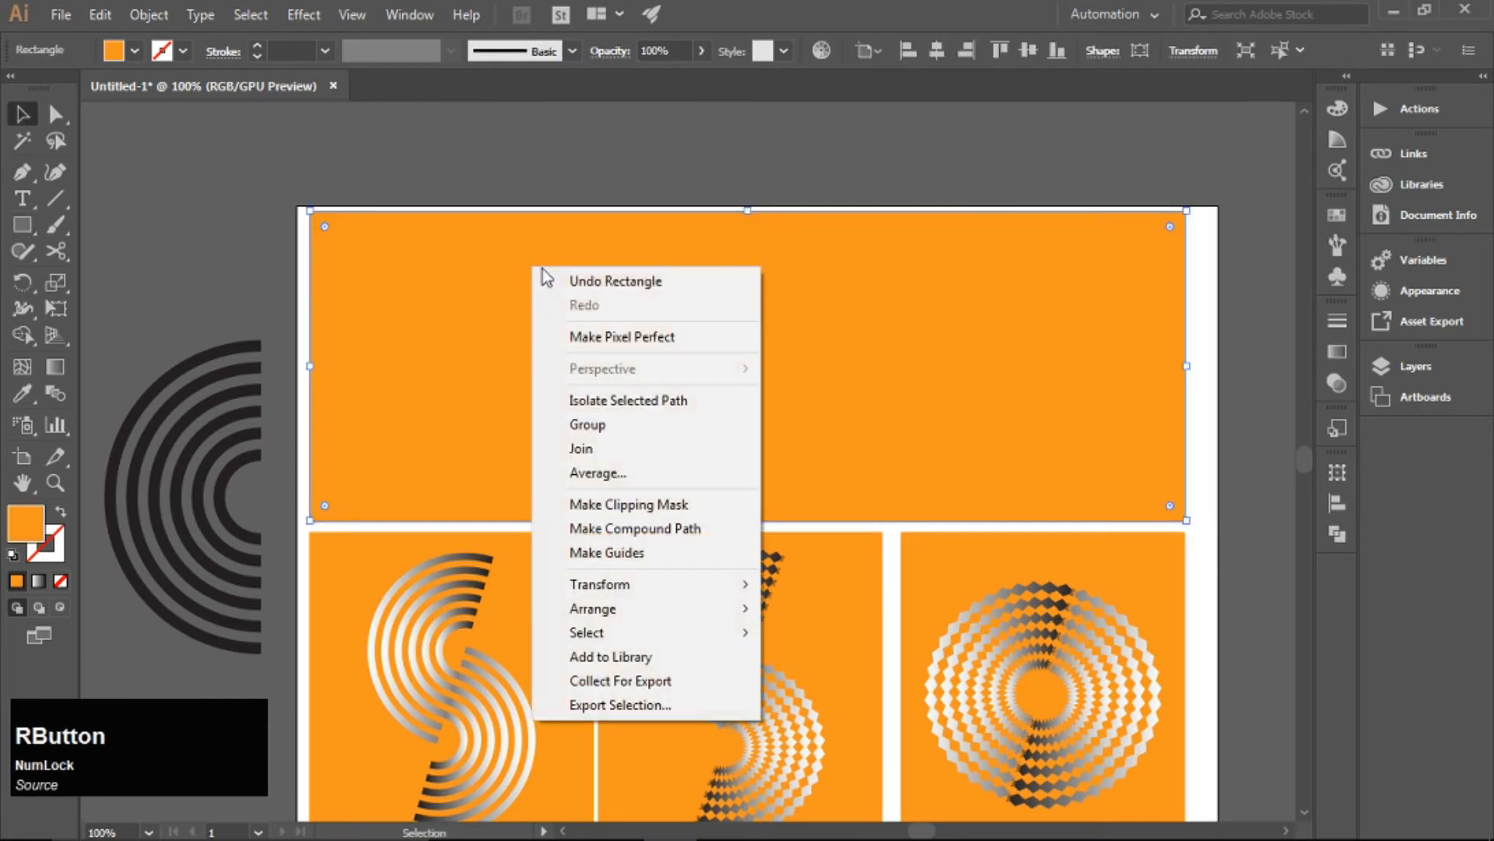
mouse_move(638, 611)
click(928, 676)
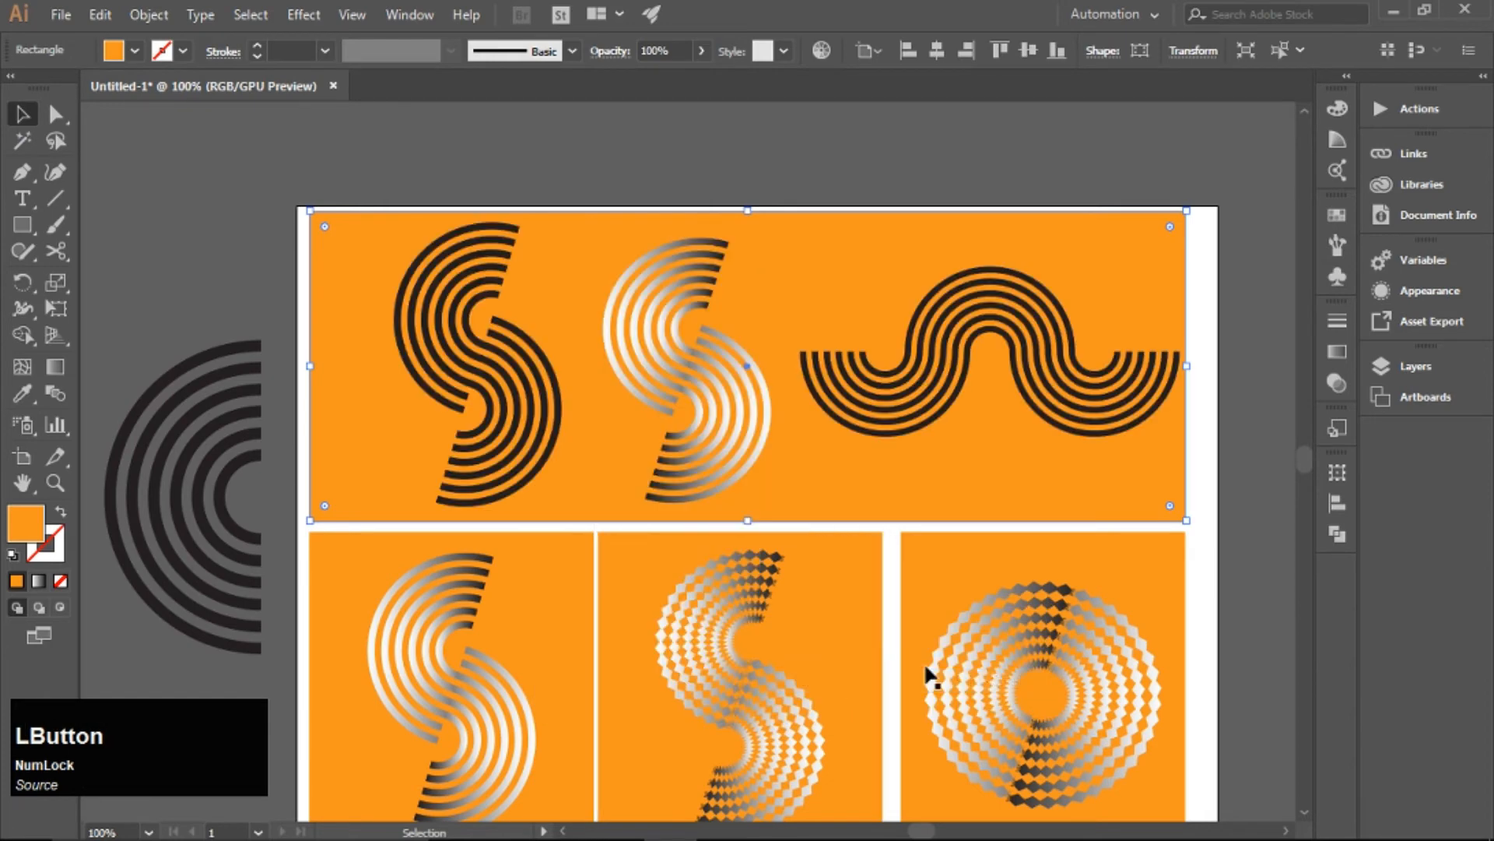
click(88, 194)
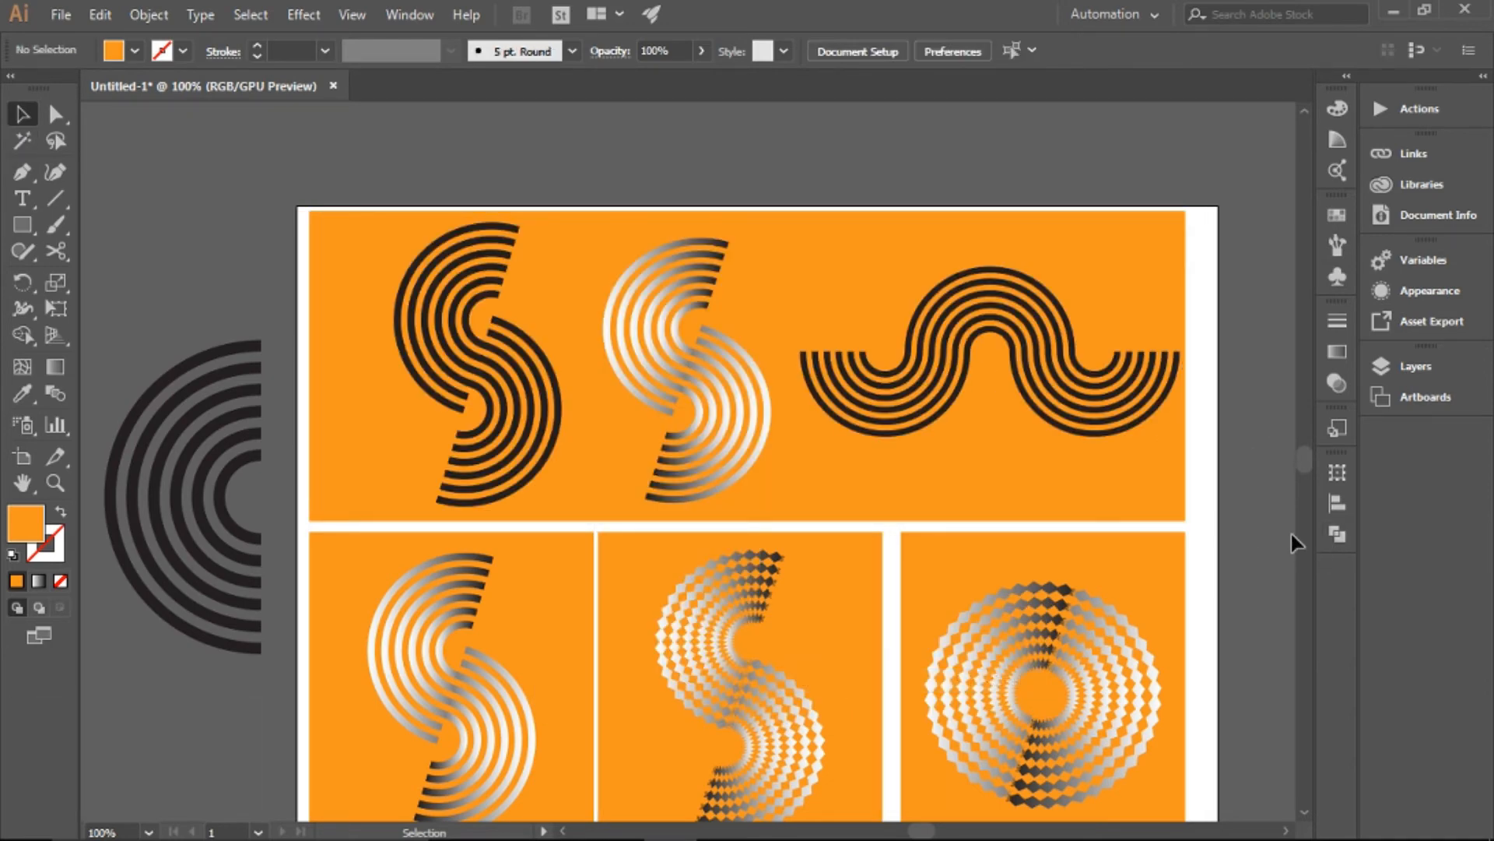
Delete the leftover black half rings beside the artboard.
key(space)
drag(901, 612, 923, 537)
drag(261, 551, 256, 584)
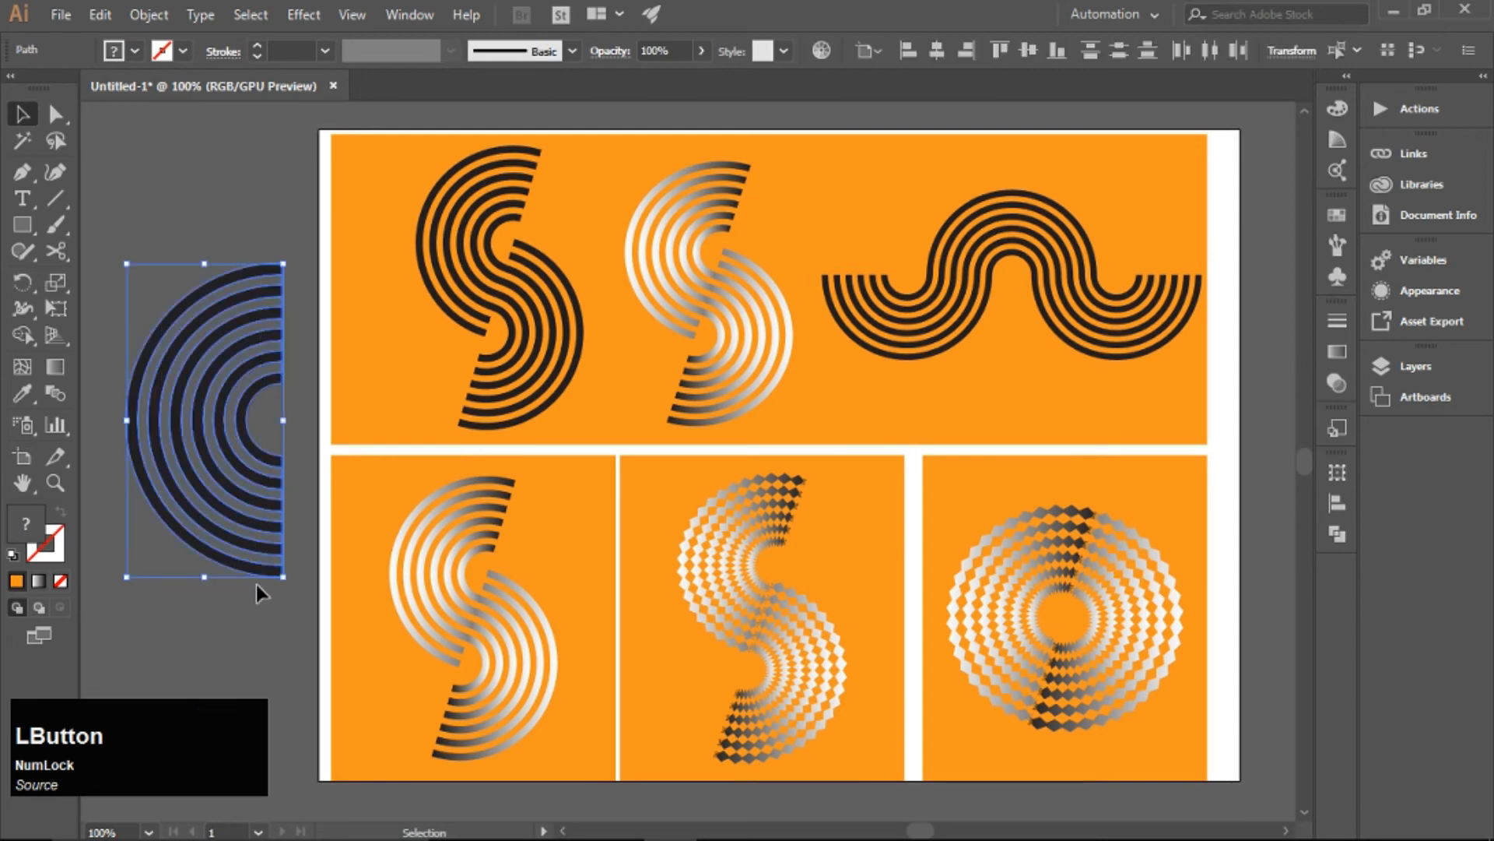
key(Delete)
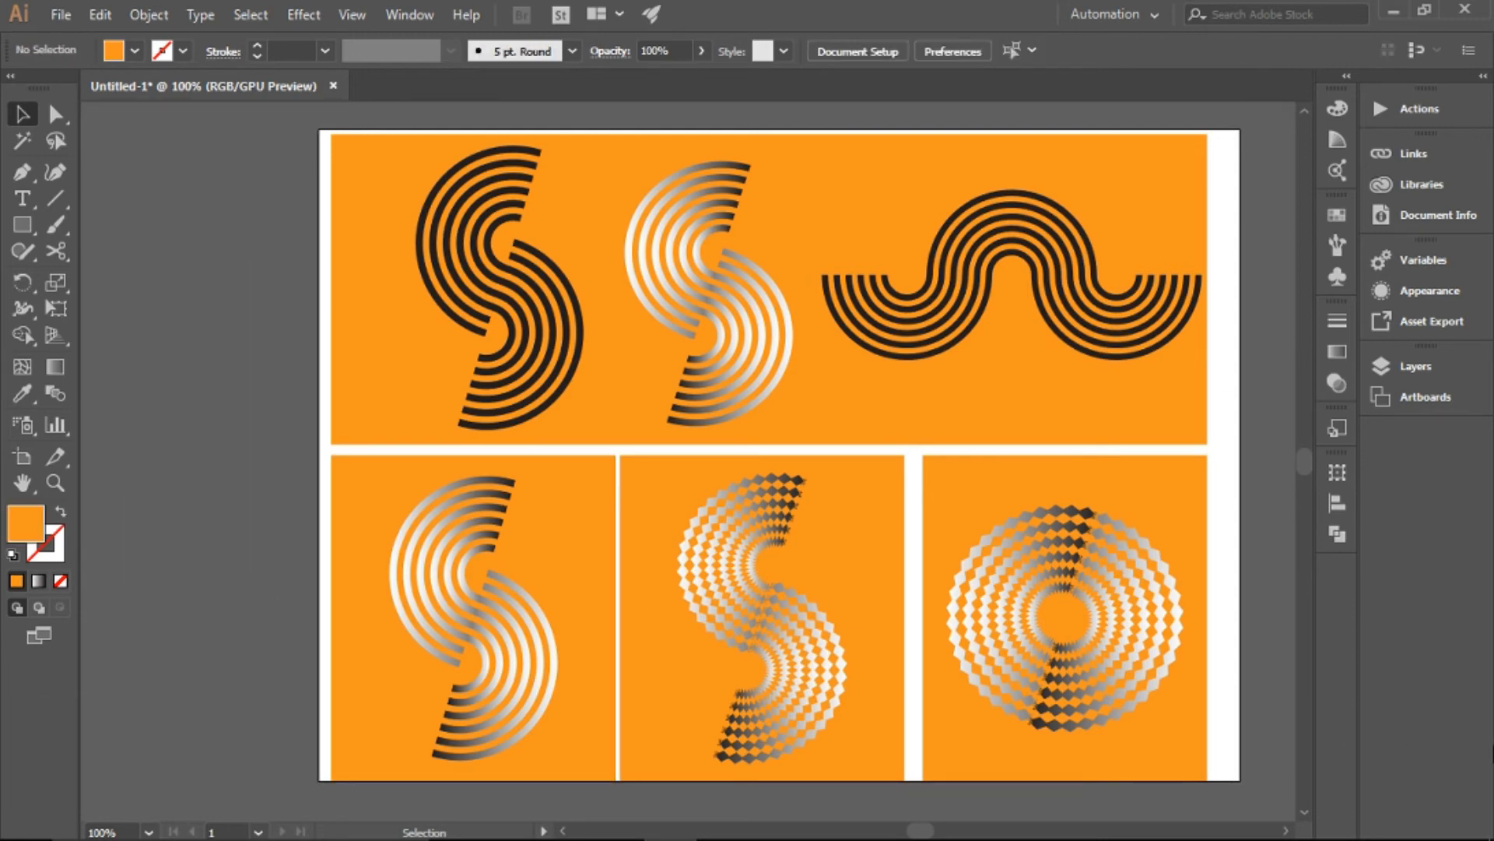